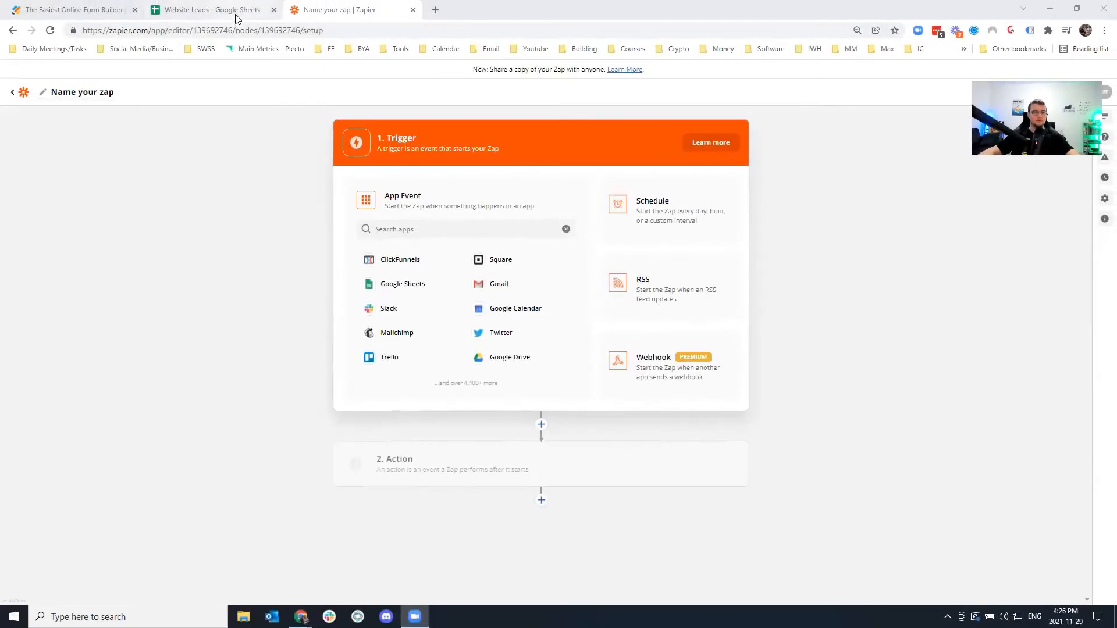
Review the columns of the Website Leads spreadsheet and the fields of the Jotform Website Form.
left_click_drag(231, 15, 347, 15)
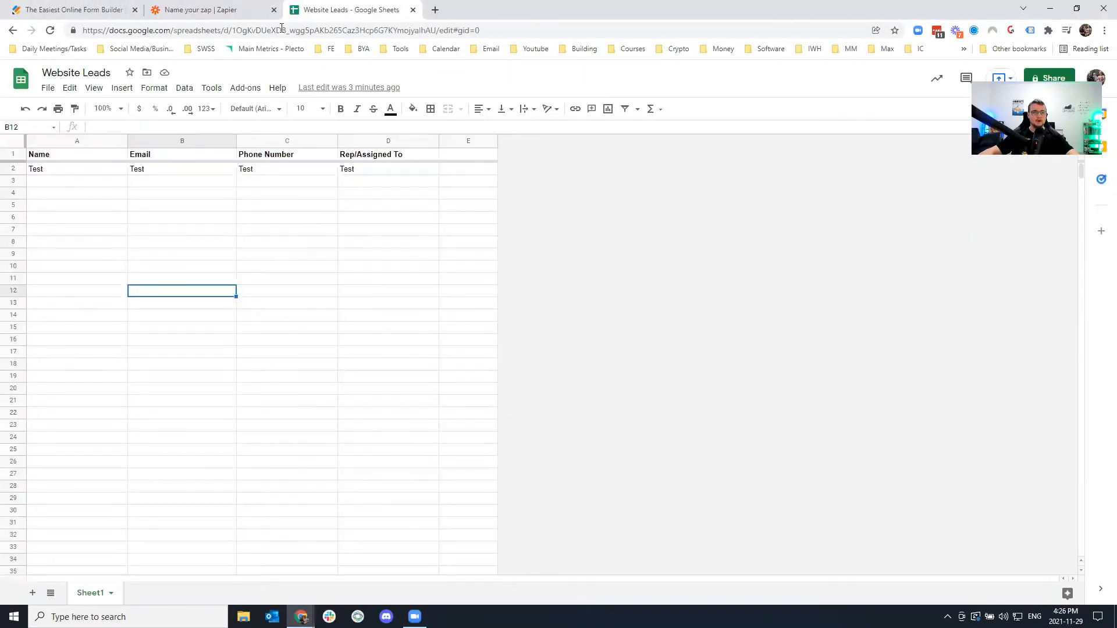
left_click(80, 7)
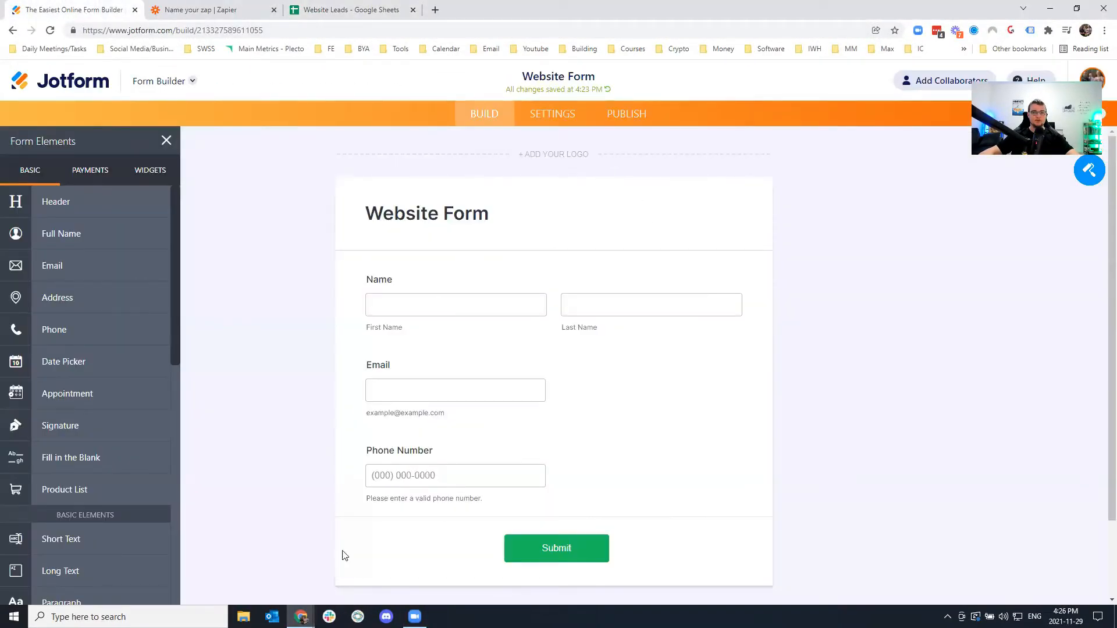
left_click(361, 14)
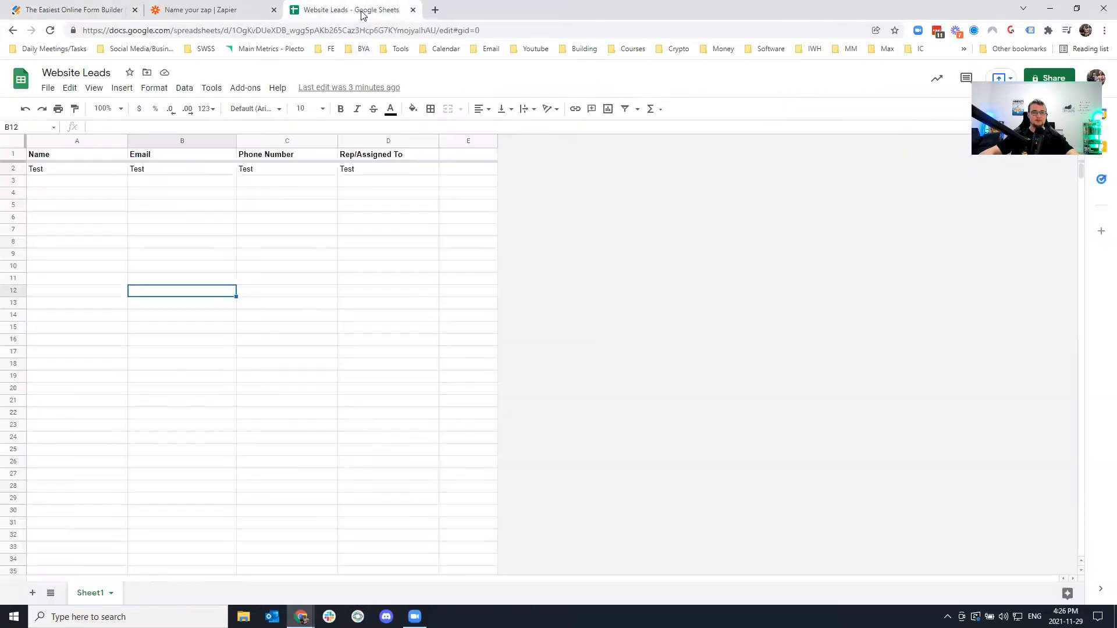
left_click_drag(76, 173, 347, 170)
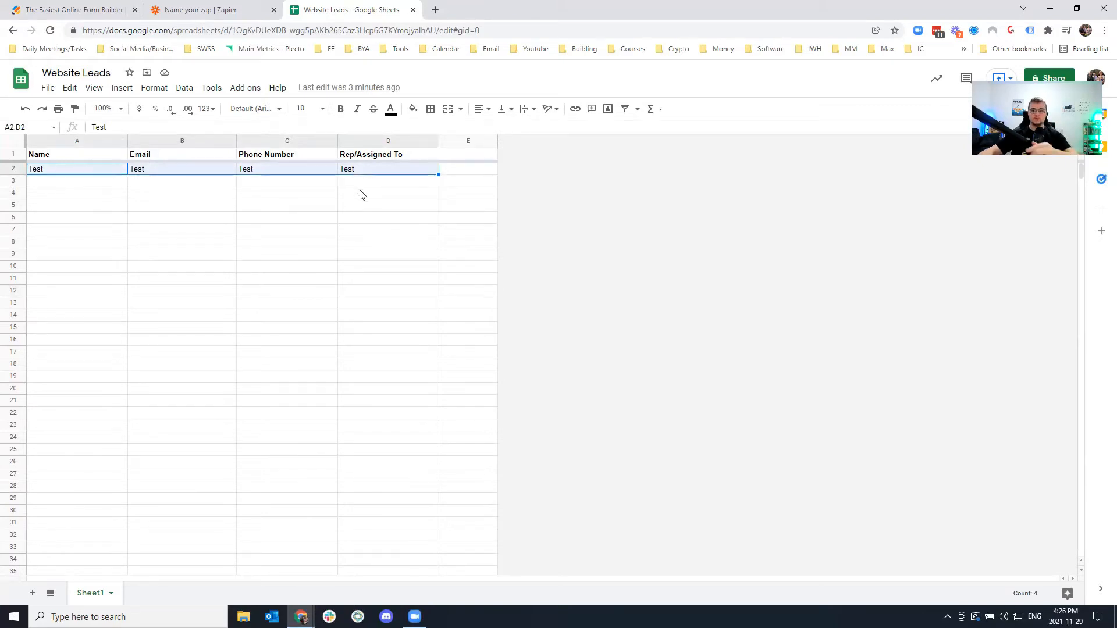
left_click(76, 16)
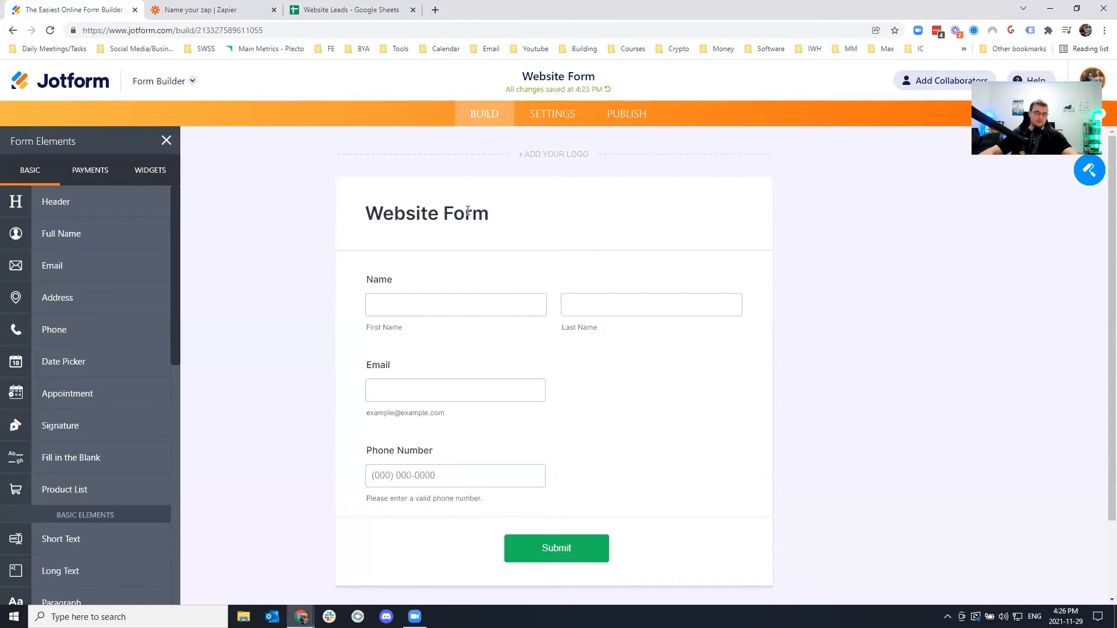
scroll(459, 232, "down", 2)
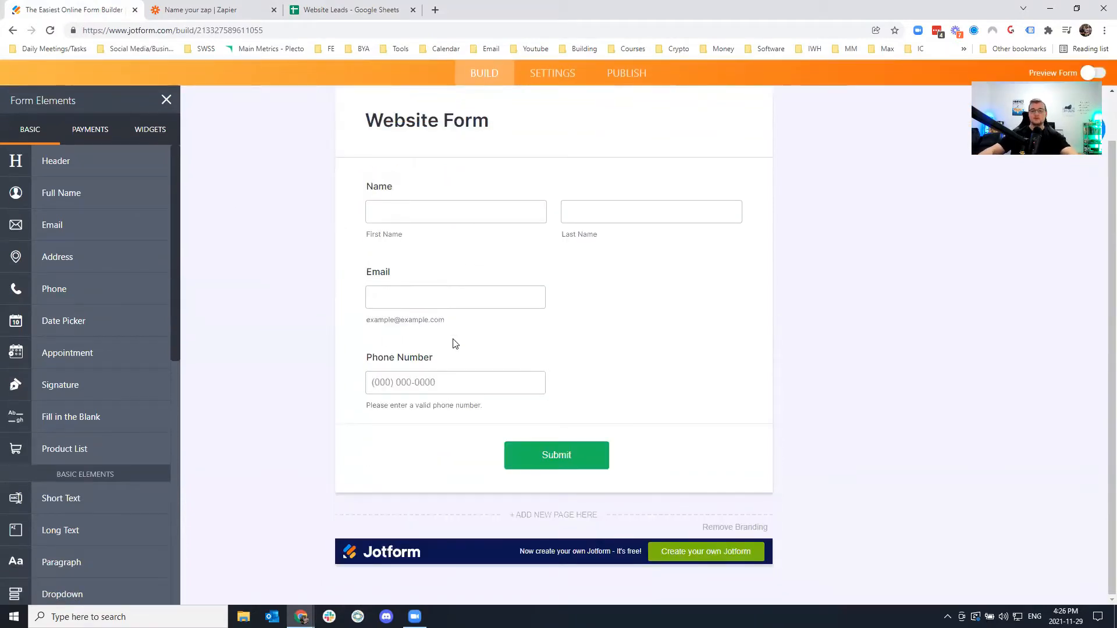
Switch to Zapier and set the zap's trigger to Jotform with the New Submission event.
left_click(201, 11)
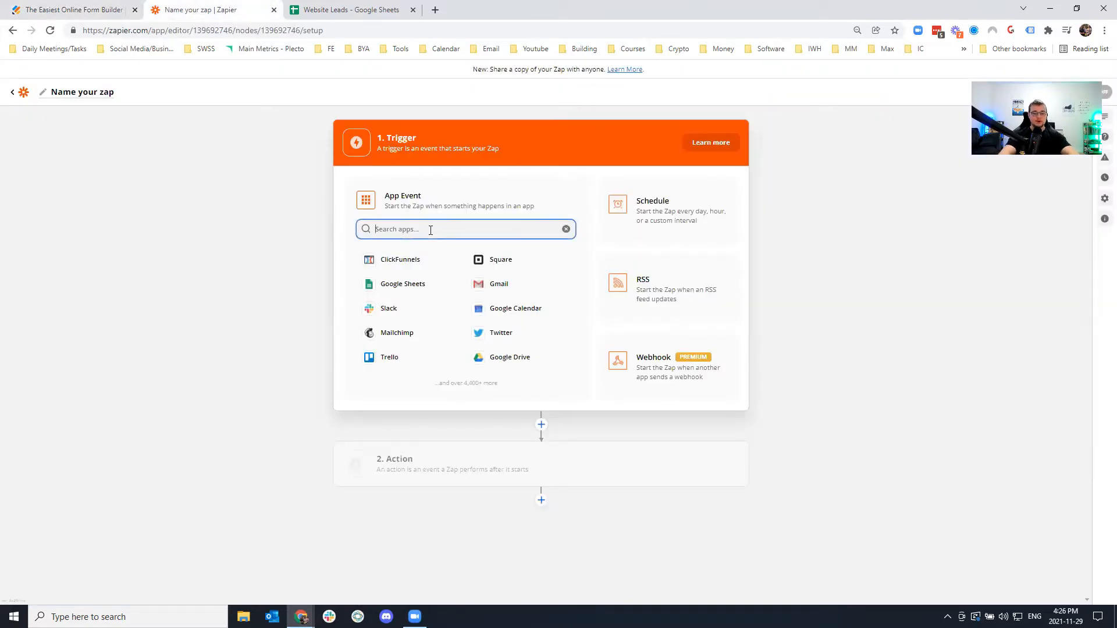
type("Jotform")
left_click(429, 260)
left_click(419, 262)
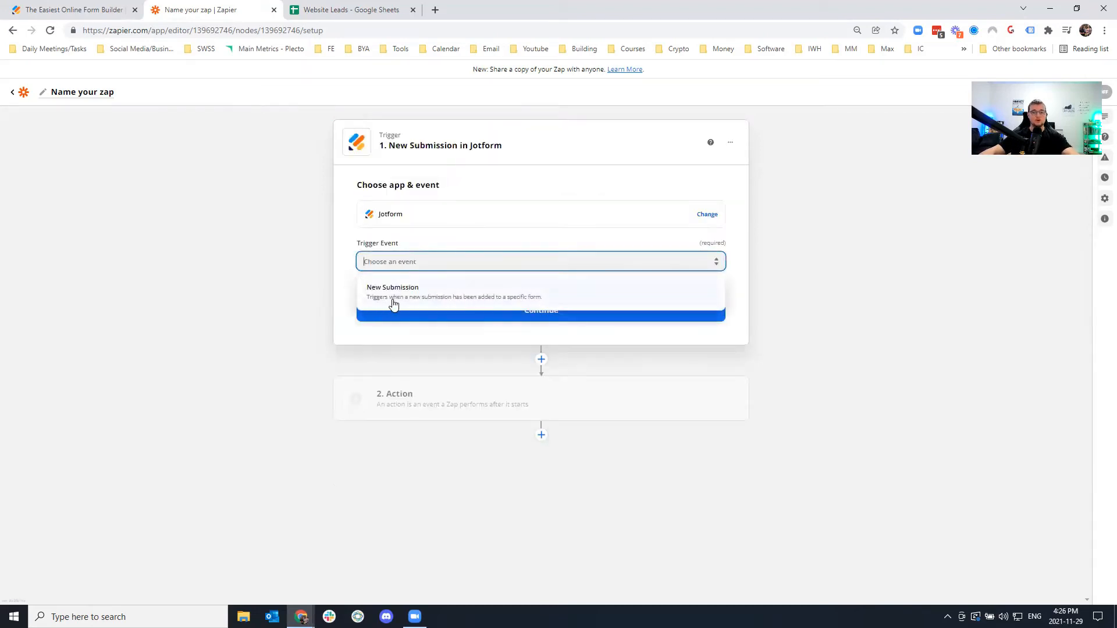
left_click(387, 293)
left_click(429, 313)
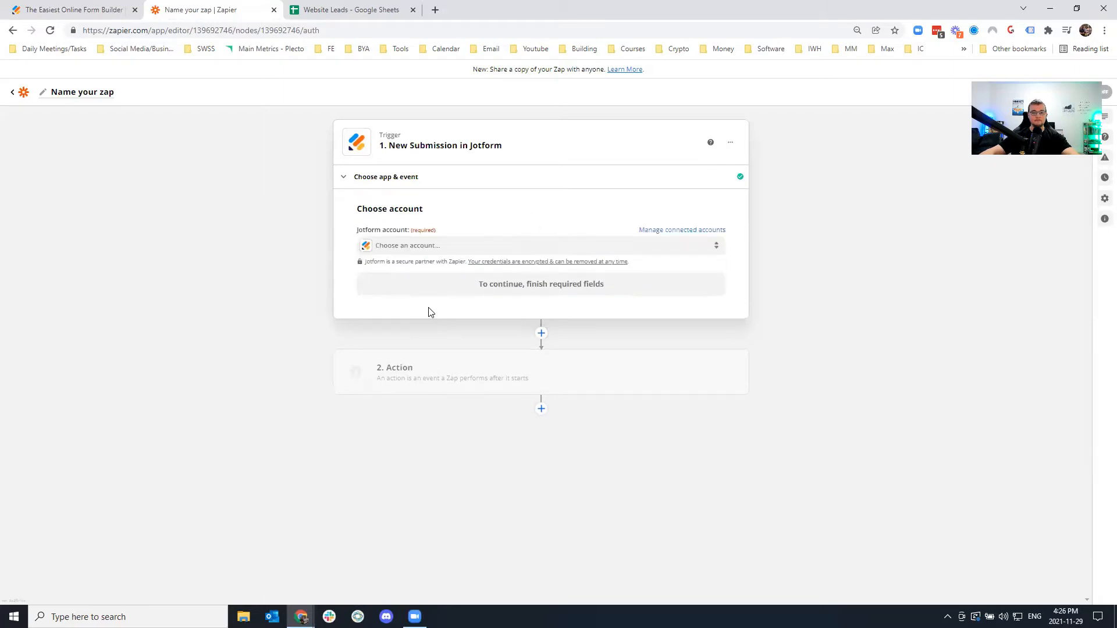
Choose the JotForm #4 account for the trigger and continue to its setup.
left_click(424, 250)
left_click(397, 324)
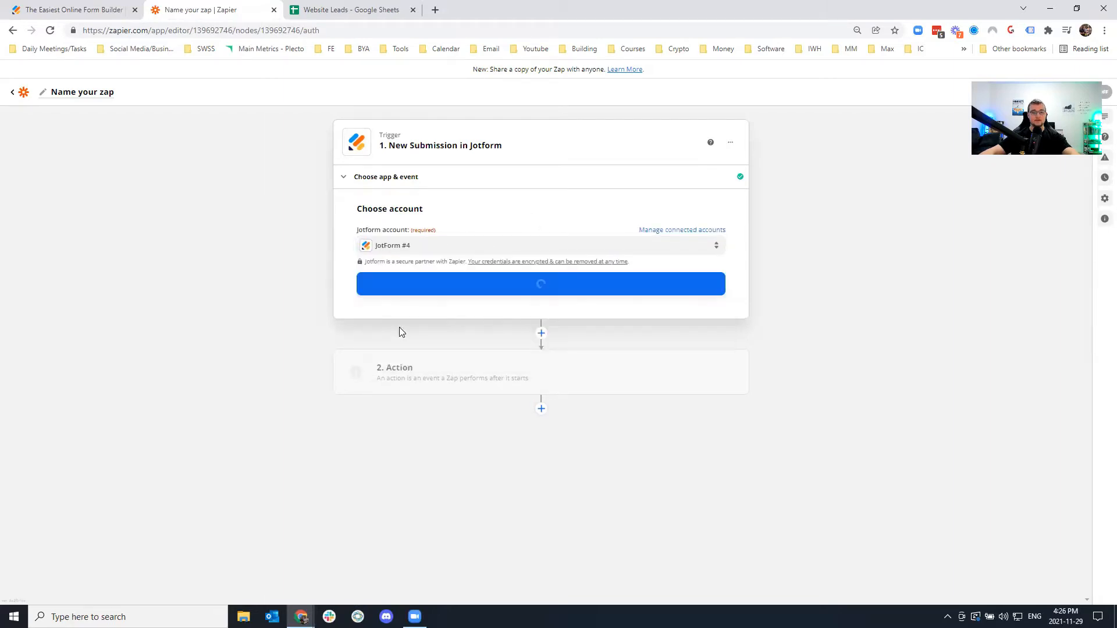
left_click(456, 288)
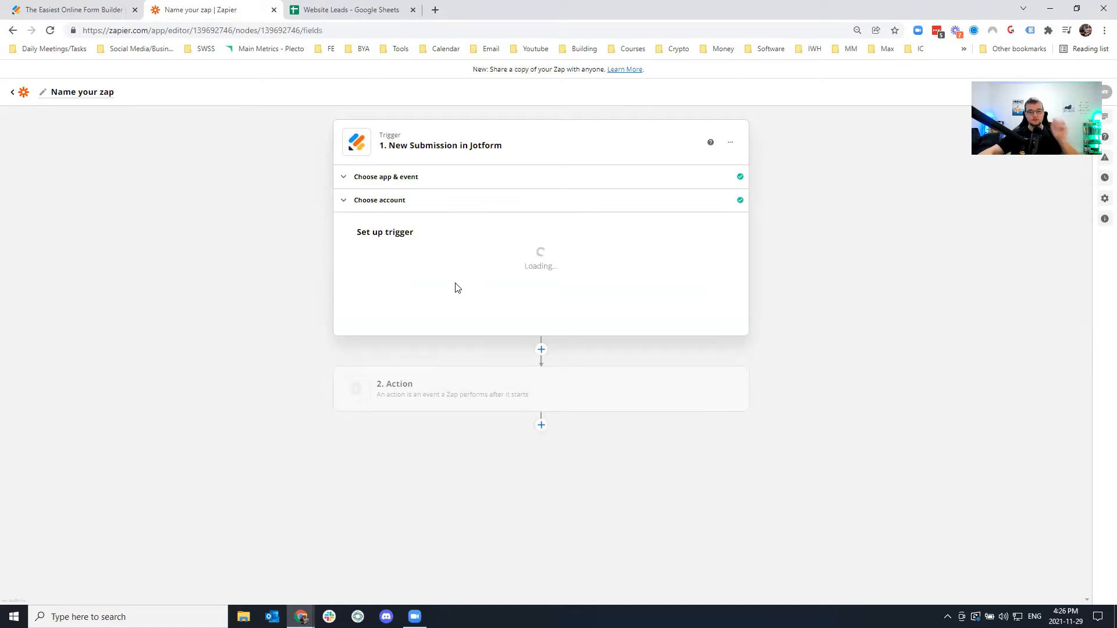
Select Website Form as the trigger's form, test the trigger, and continue to the action with the sample submission.
left_click(472, 267)
left_click(391, 352)
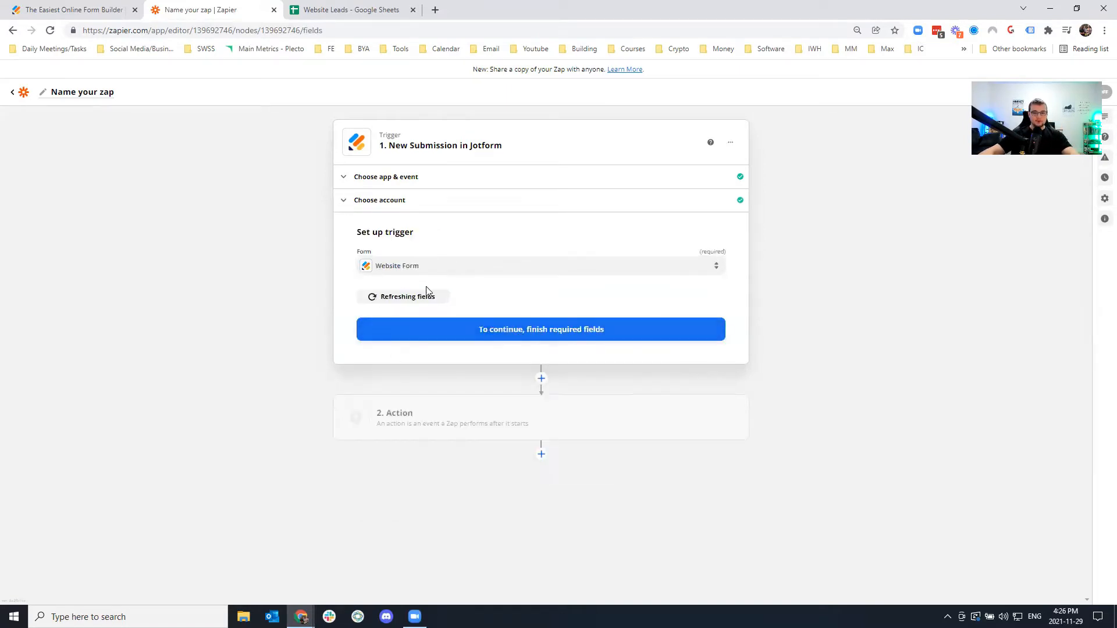
left_click(458, 329)
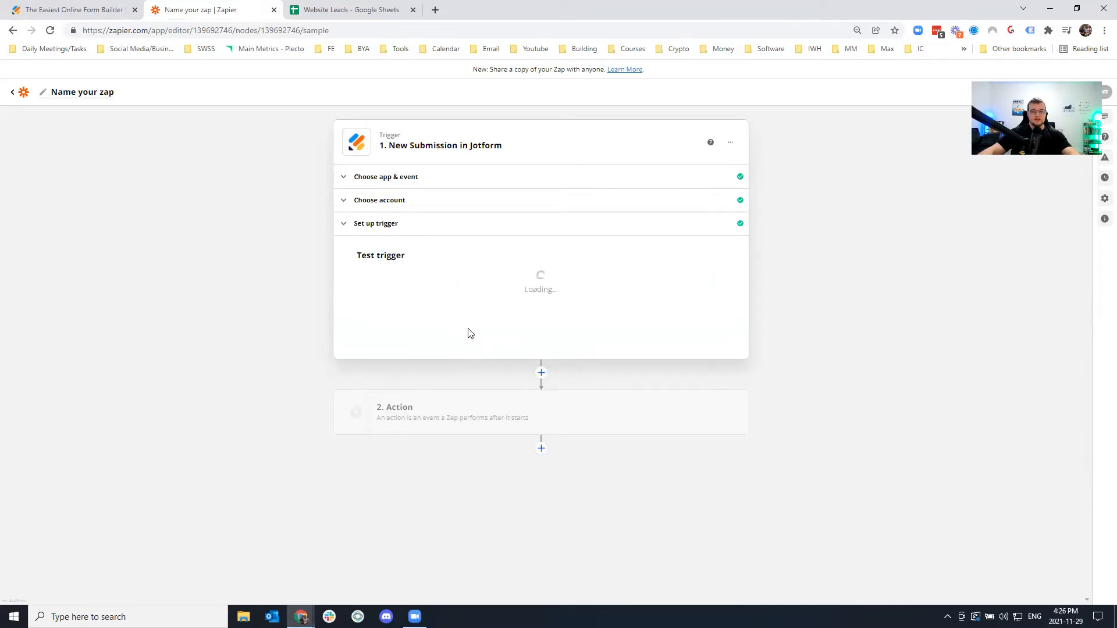
left_click(541, 394)
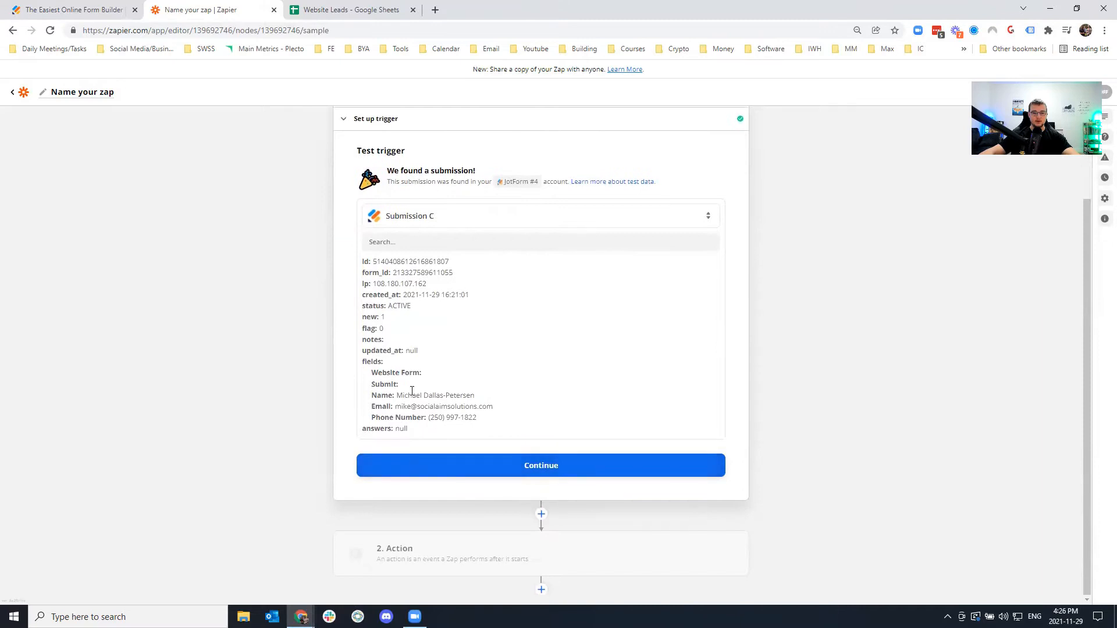
left_click(504, 469)
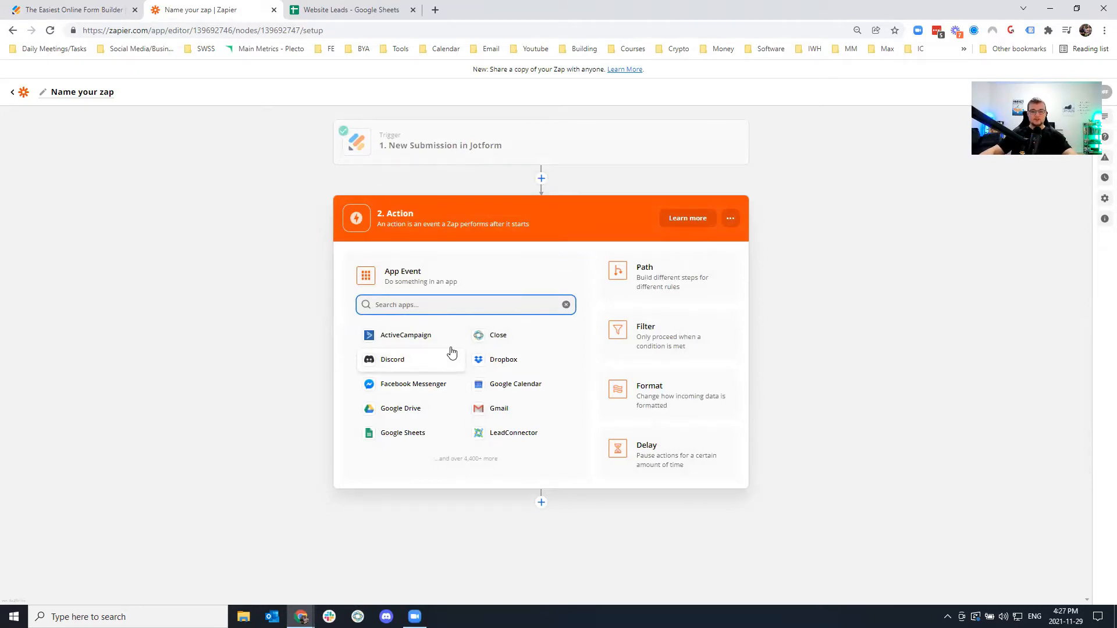
Set the second step's action to Storage by Zapier with the Set Value event.
type("storga")
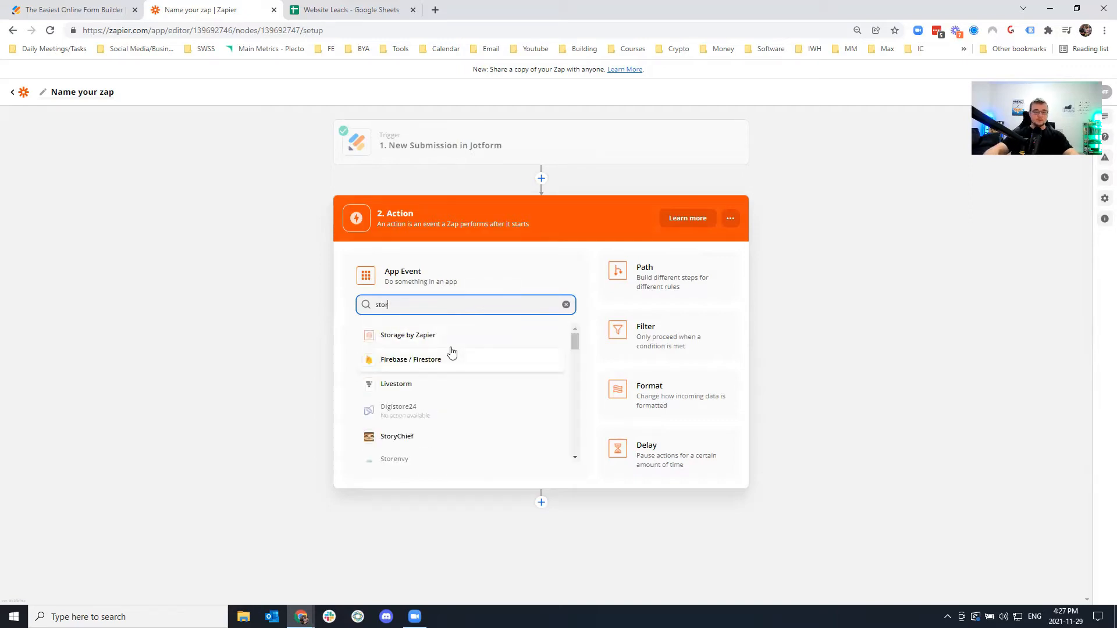
left_click(443, 339)
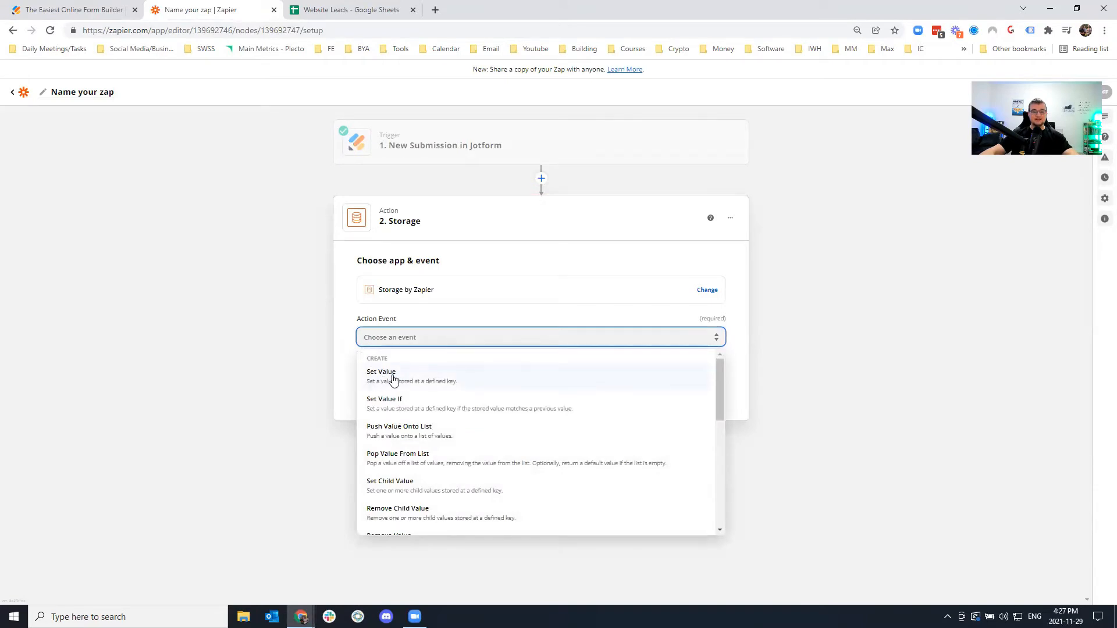
left_click(393, 378)
left_click(428, 385)
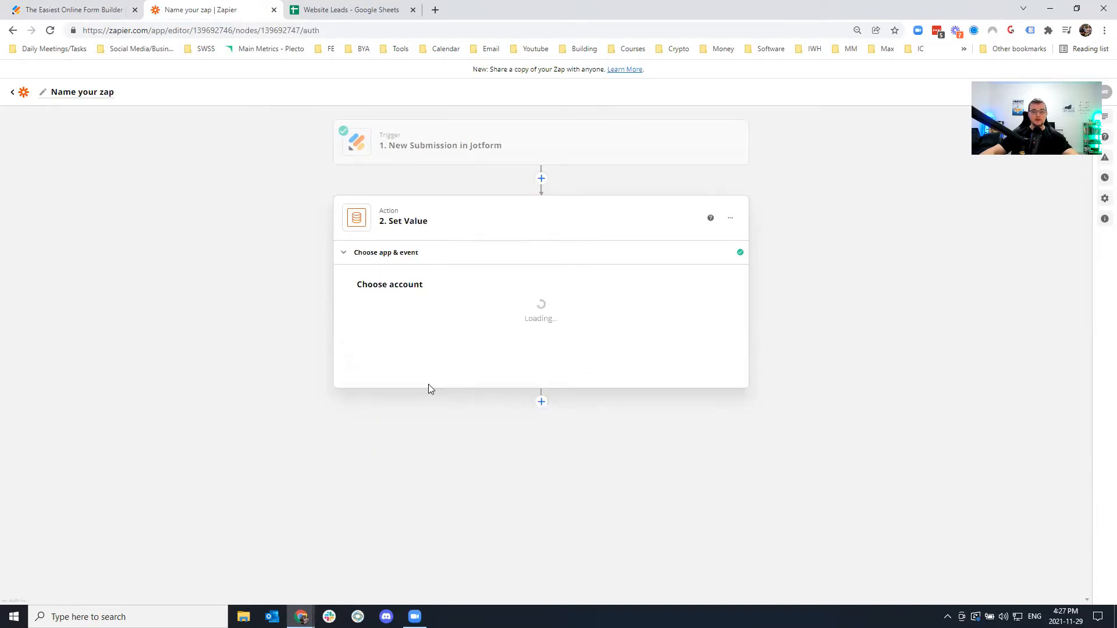
Start connecting a new Storage by Zapier account and open the recommended Online UUID Generator Tool.
left_click(401, 322)
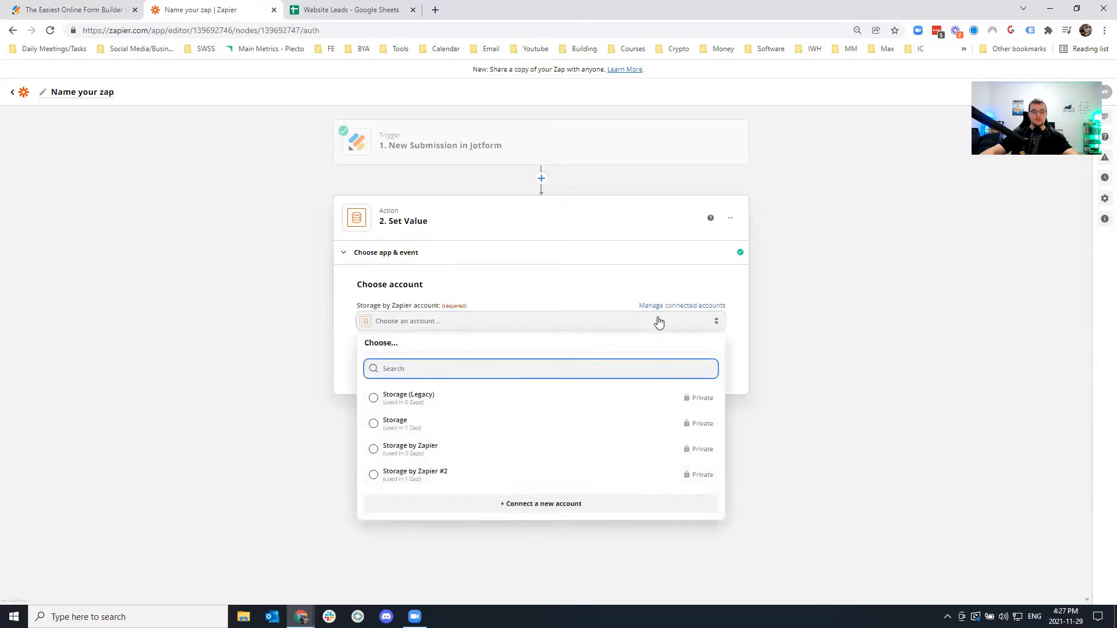
left_click(605, 299)
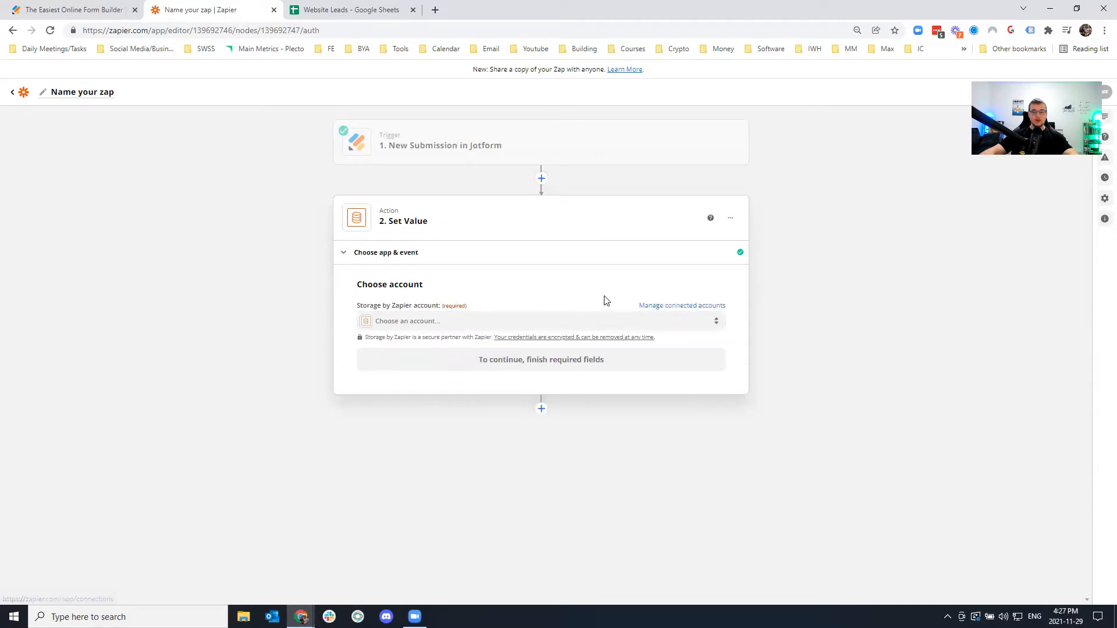
left_click(576, 322)
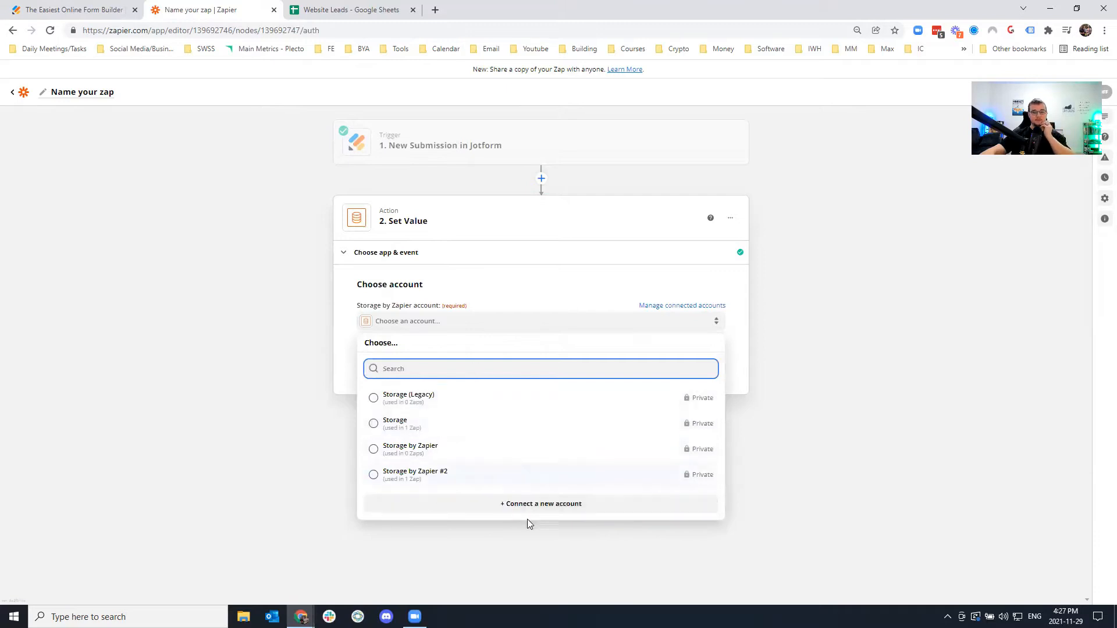
left_click(521, 505)
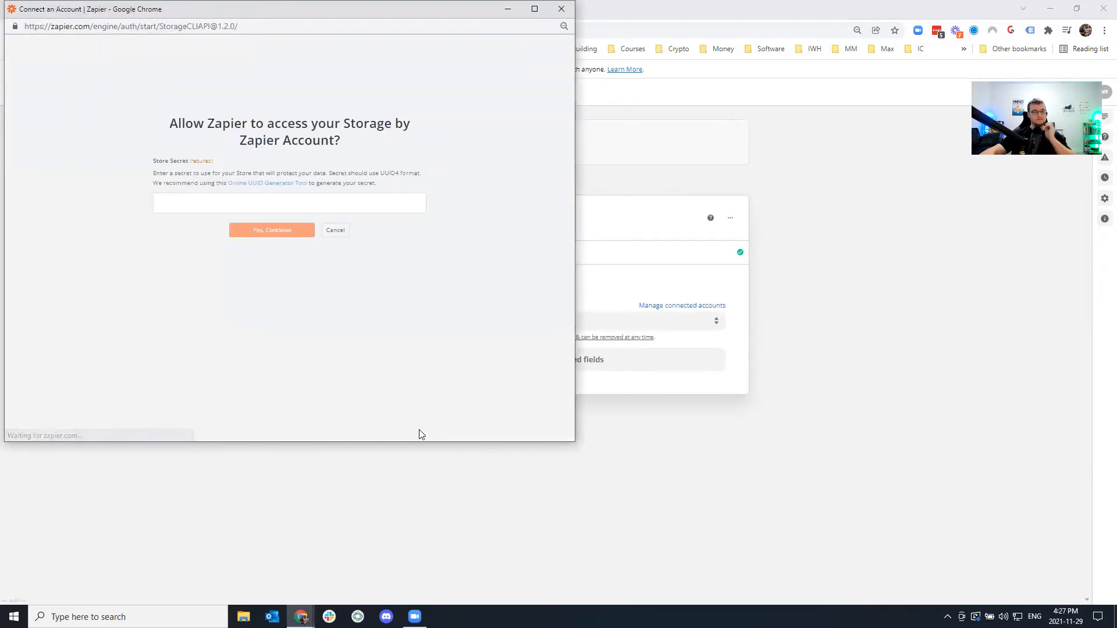
left_click(247, 185)
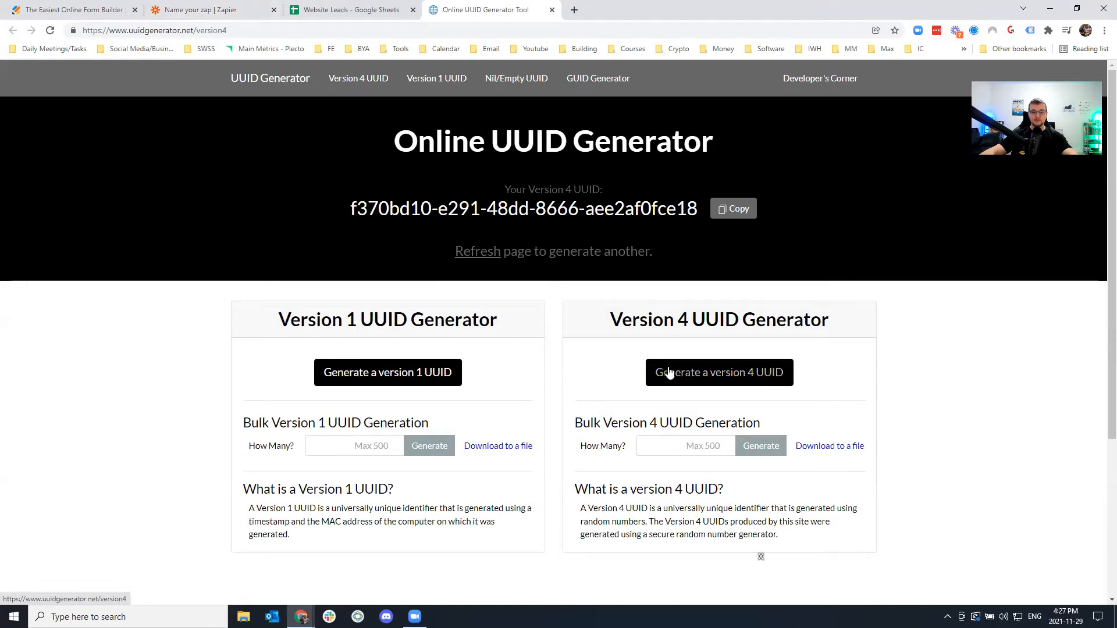
Generate 1 UUID with the bulk version 4 generator and copy it.
scroll(714, 378, "down", 2)
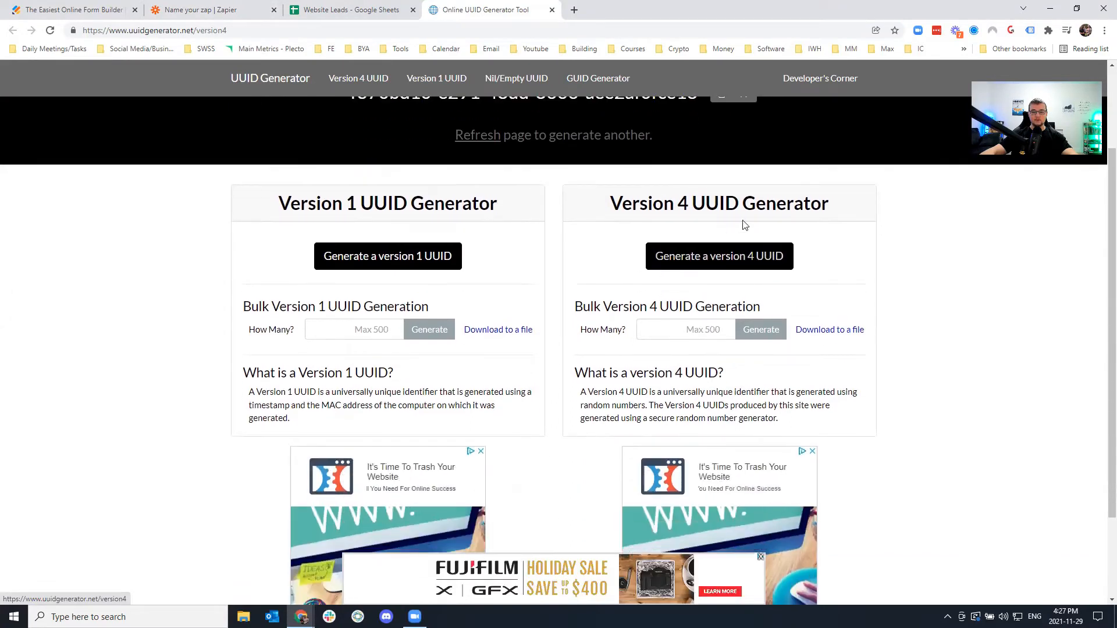
left_click(703, 329)
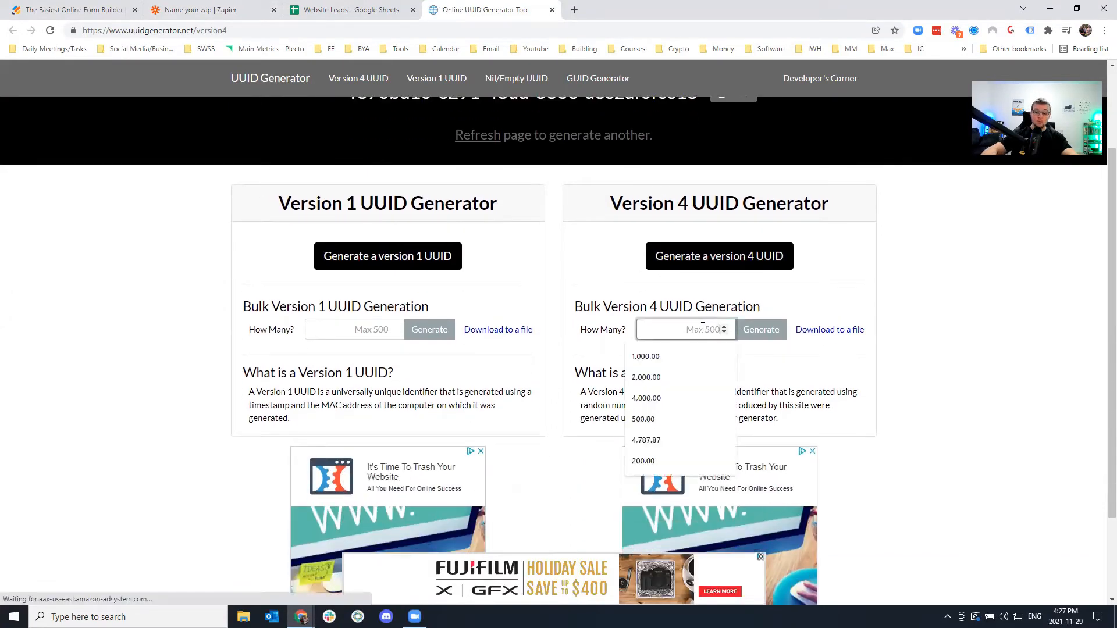
type("1")
left_click(762, 331)
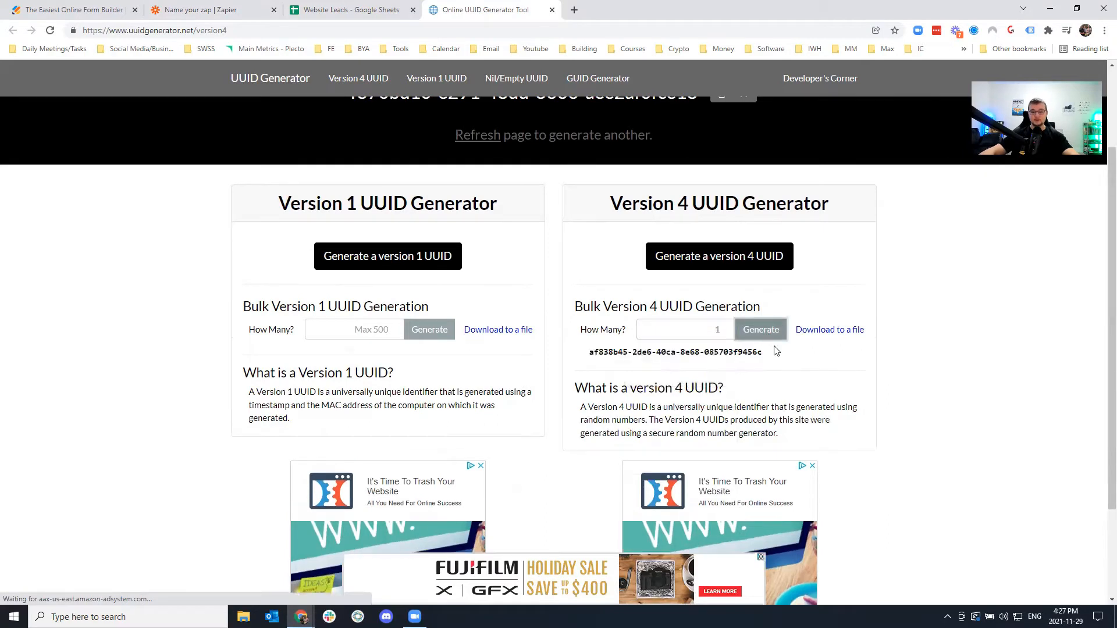
triple_click(588, 358)
key("ctrl+c")
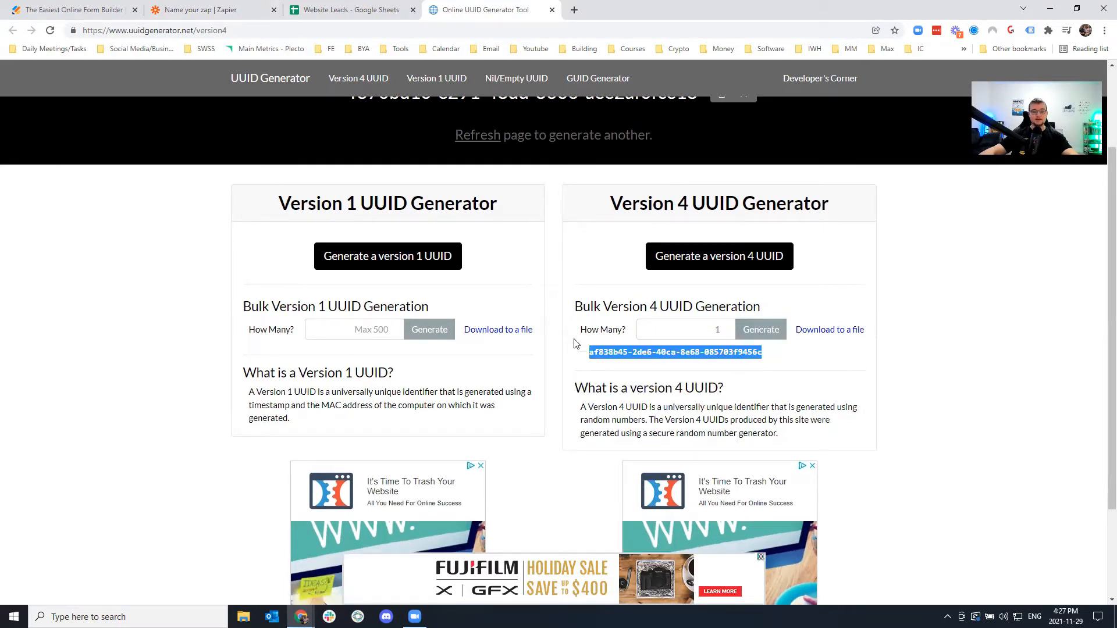
Return to the Zapier connection window, paste the generated UUID as the Store Secret, and continue with the new Storage account.
left_click(226, 10)
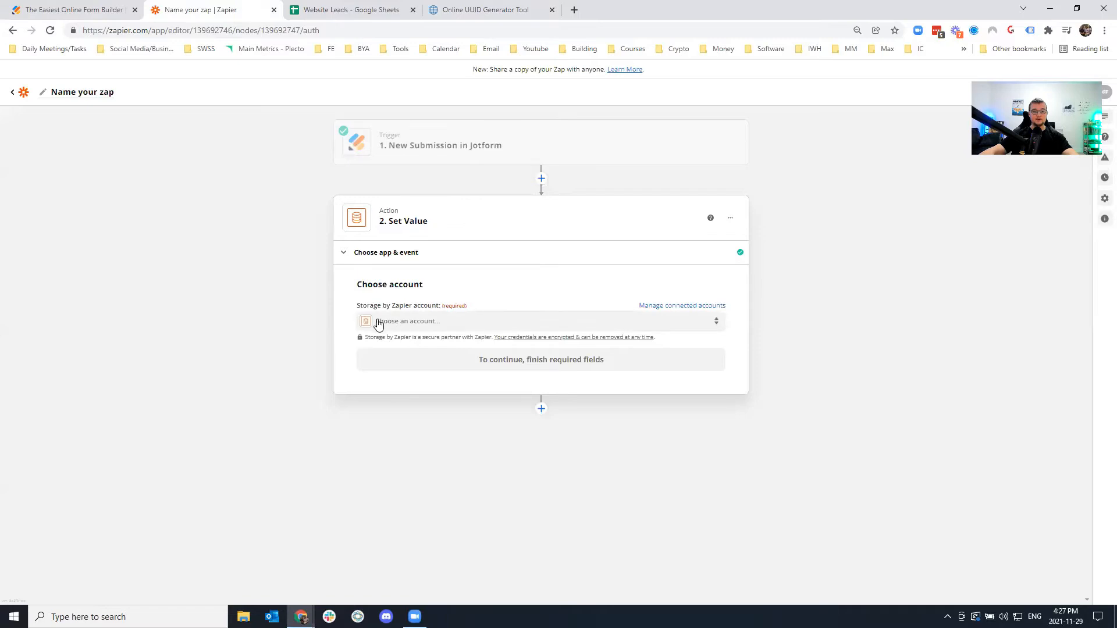
key("alt+Tab")
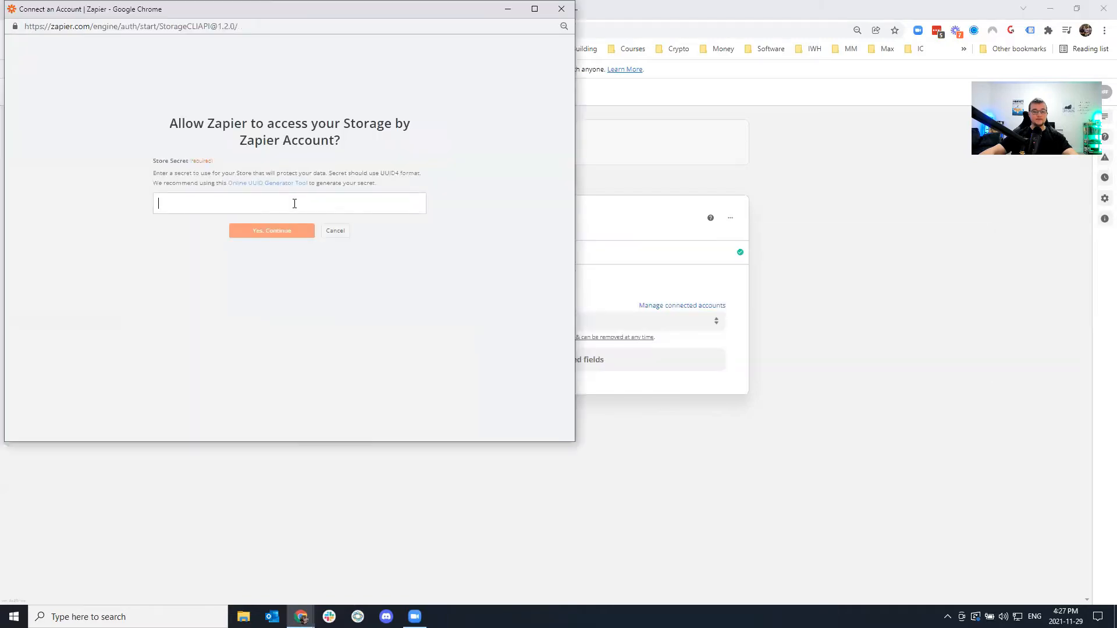
key("ctrl+v")
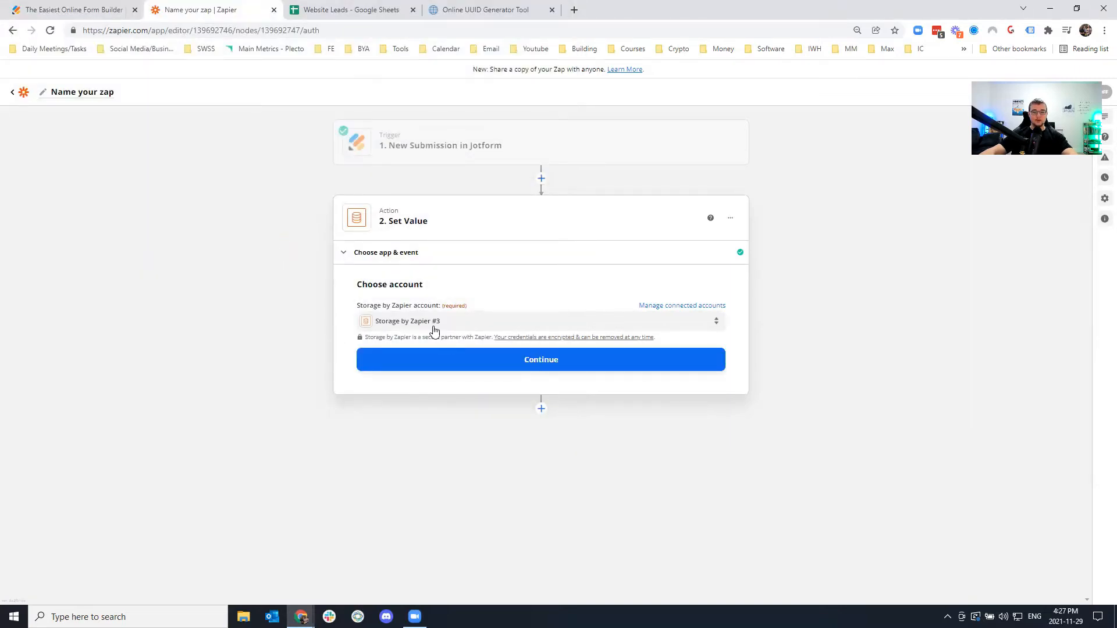
left_click(500, 361)
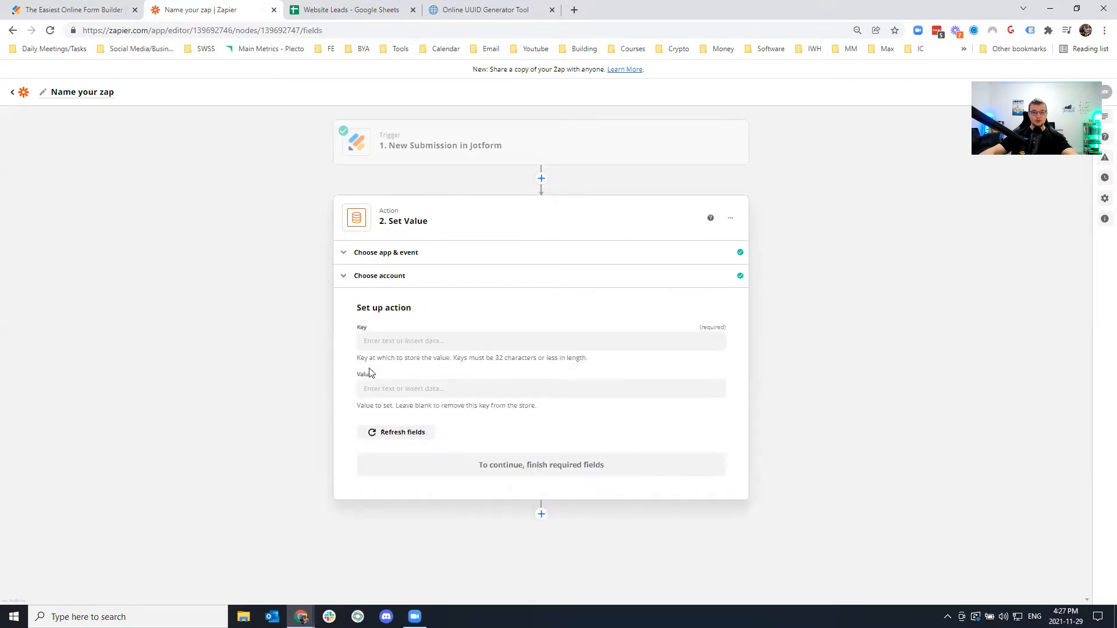
Set the Set Value action's key to roundrobin2 and its value to 1.
left_click_drag(360, 357, 583, 359)
left_click(484, 342)
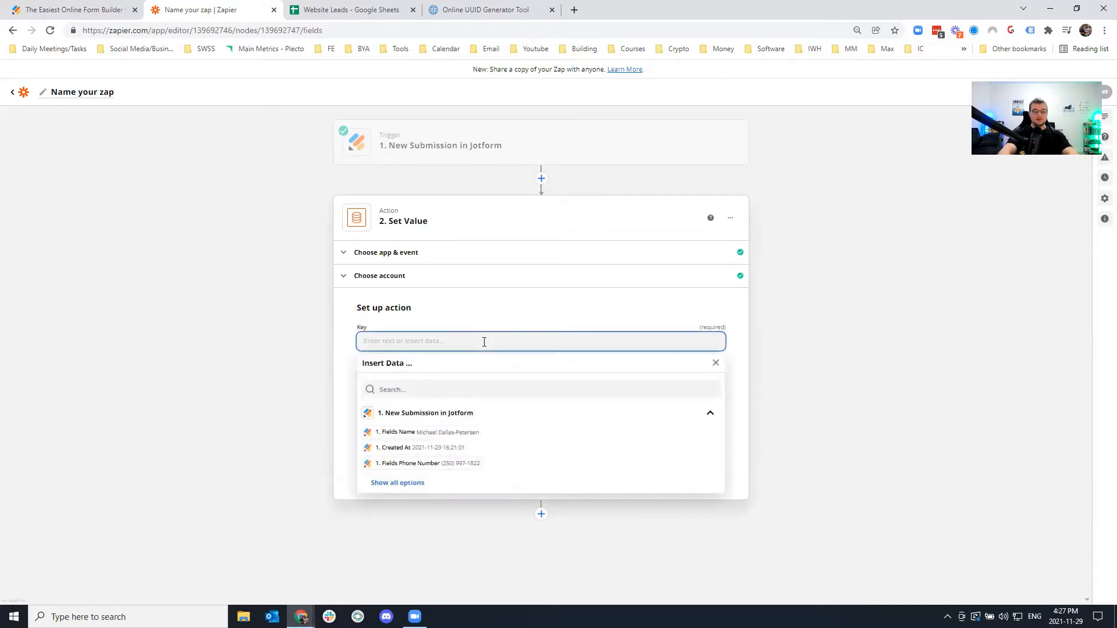
type("roundrobin2")
left_click(285, 384)
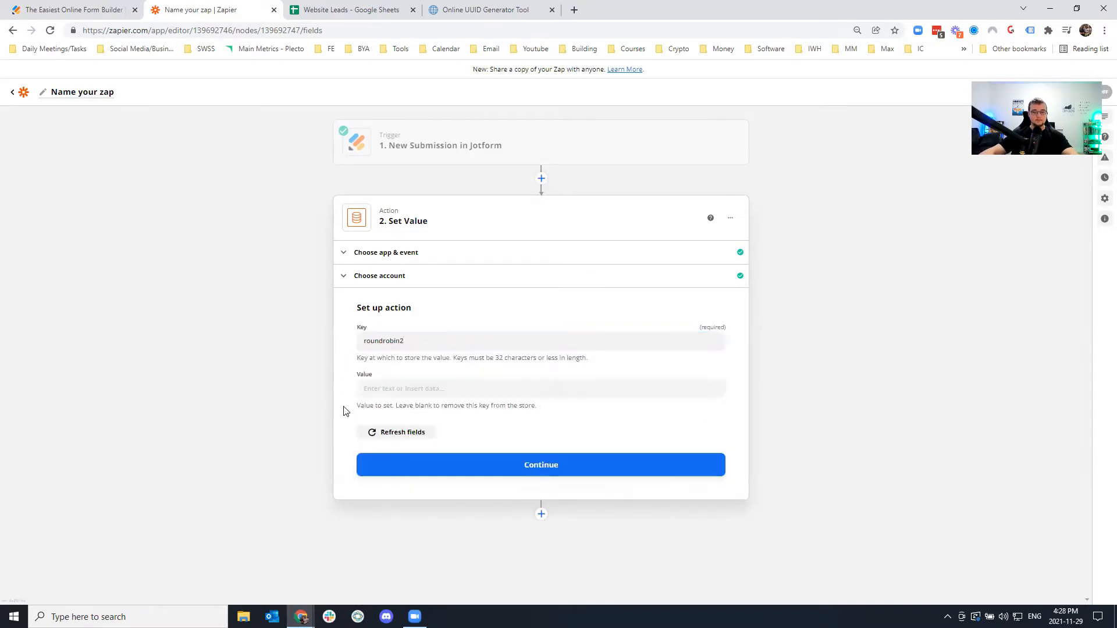
left_click(393, 388)
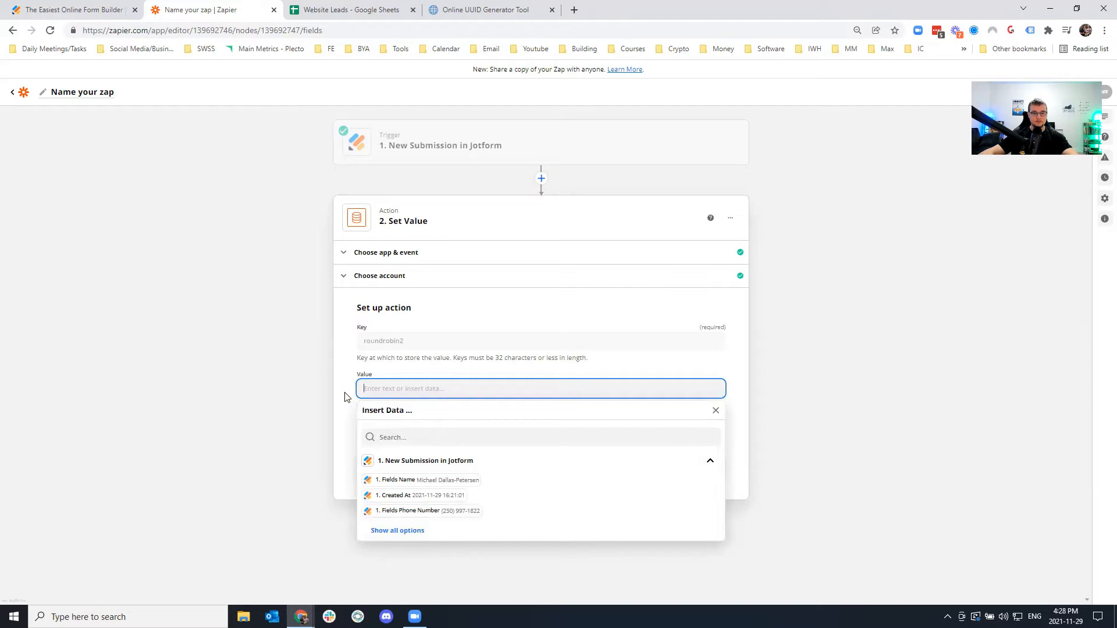
type("1")
left_click(329, 421)
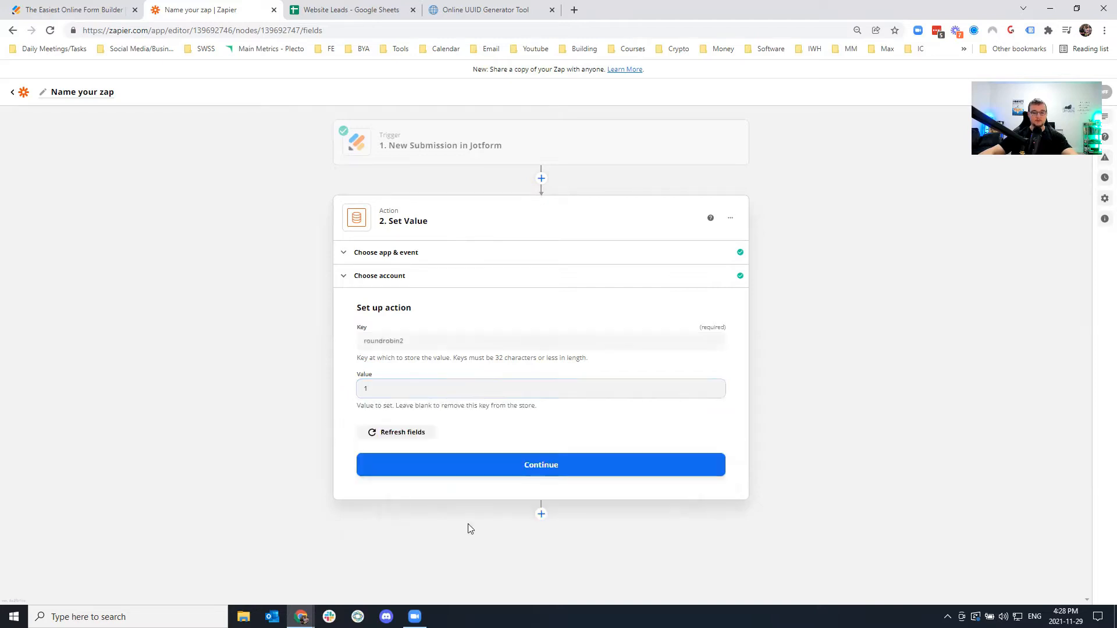
Finish the Set Value action's setup, run its test, and close the action.
left_click(477, 465)
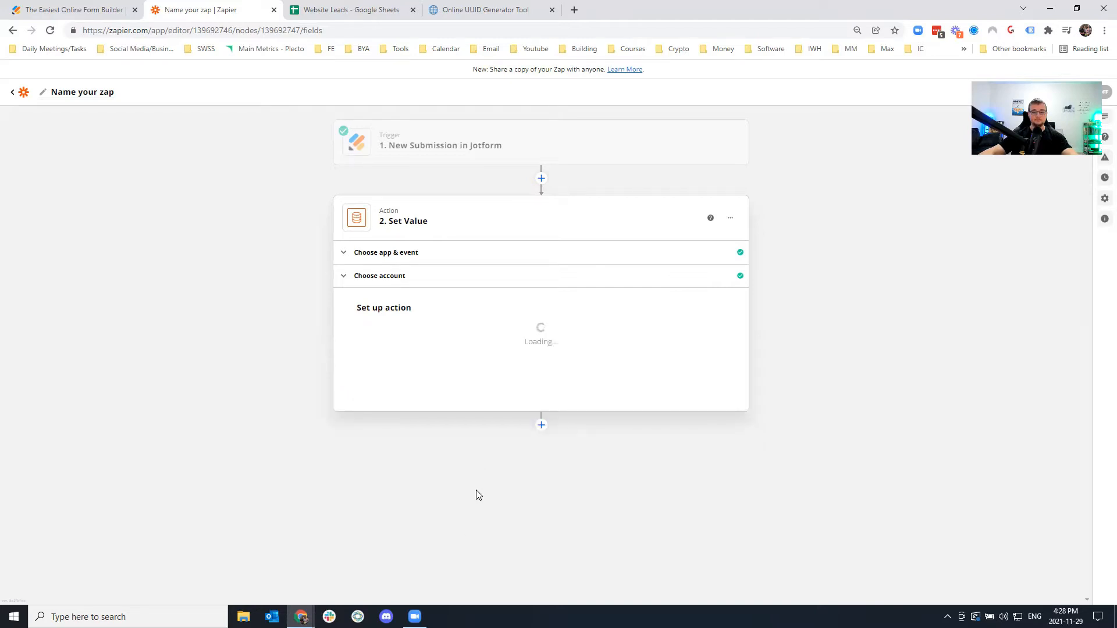
left_click(457, 466)
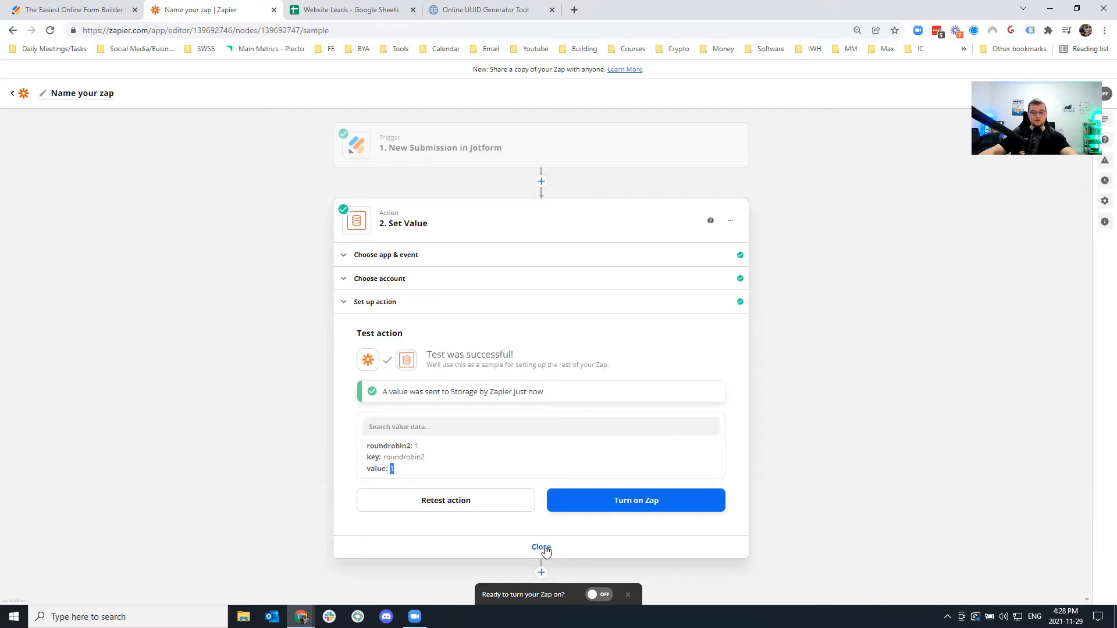
left_click(545, 549)
left_click(546, 295)
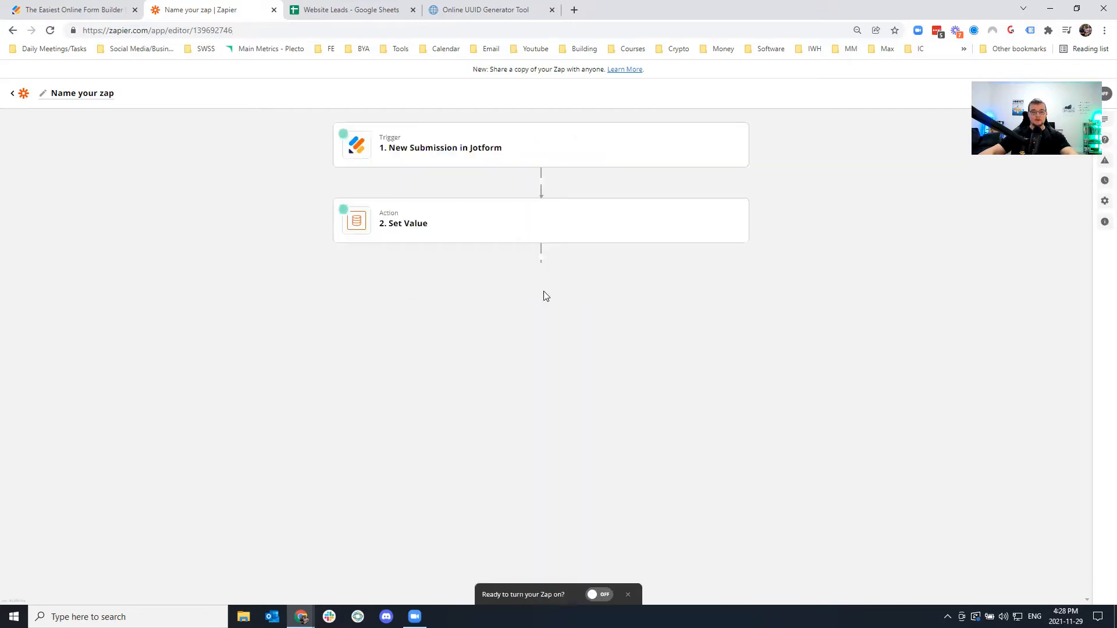
Insert a Storage by Zapier action with the Get Value event between the Jotform trigger and the Set Value action.
left_click(541, 182)
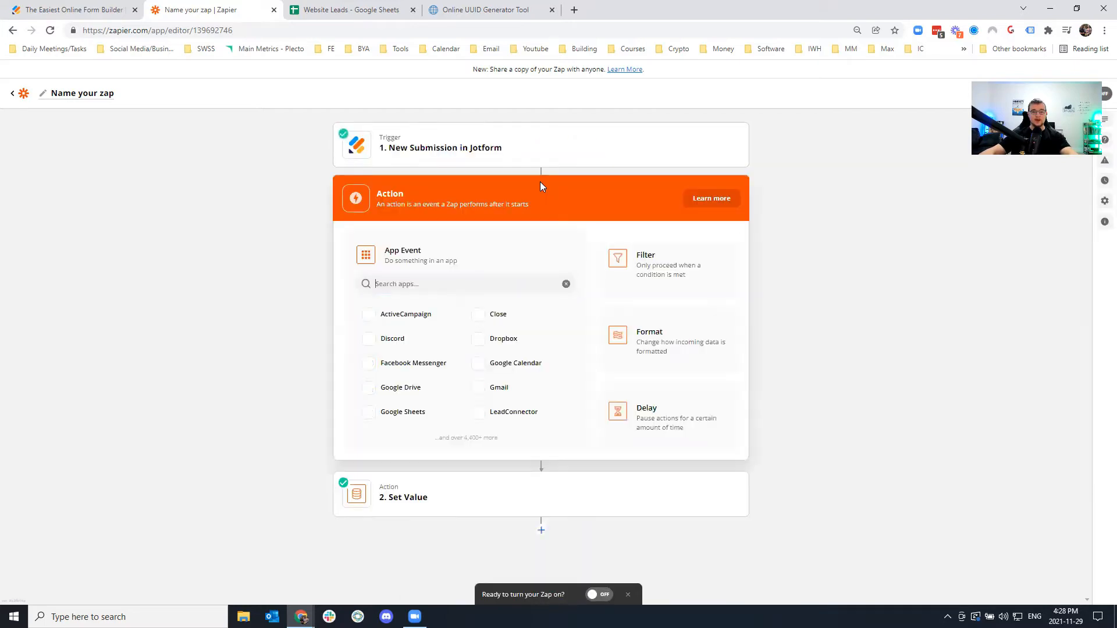
type("stor")
left_click(421, 320)
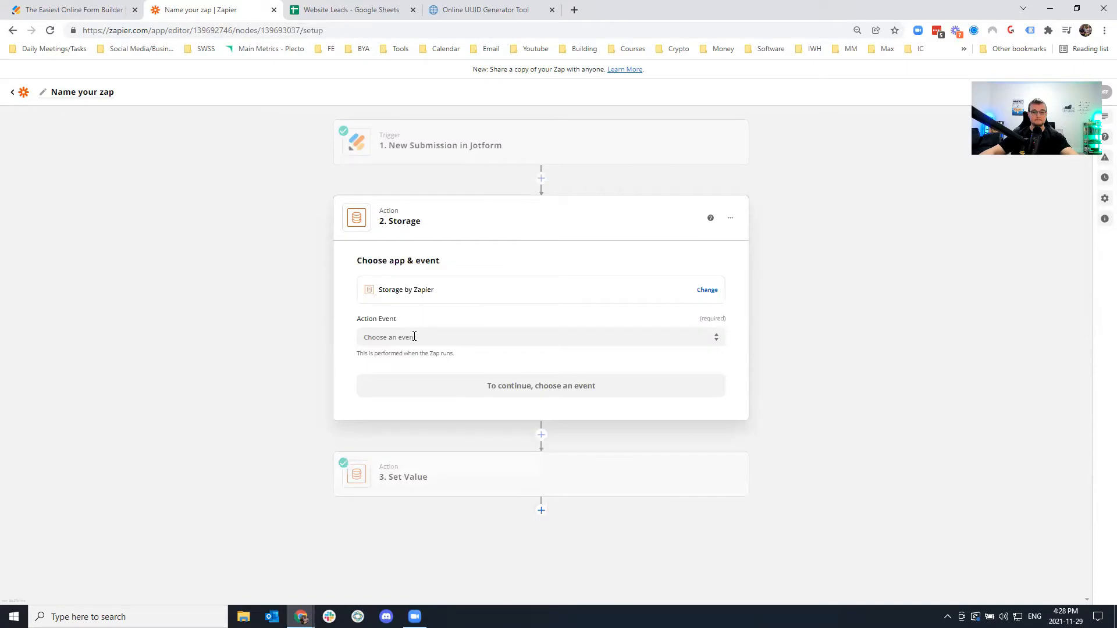
left_click(415, 337)
scroll(470, 433, "down", 5)
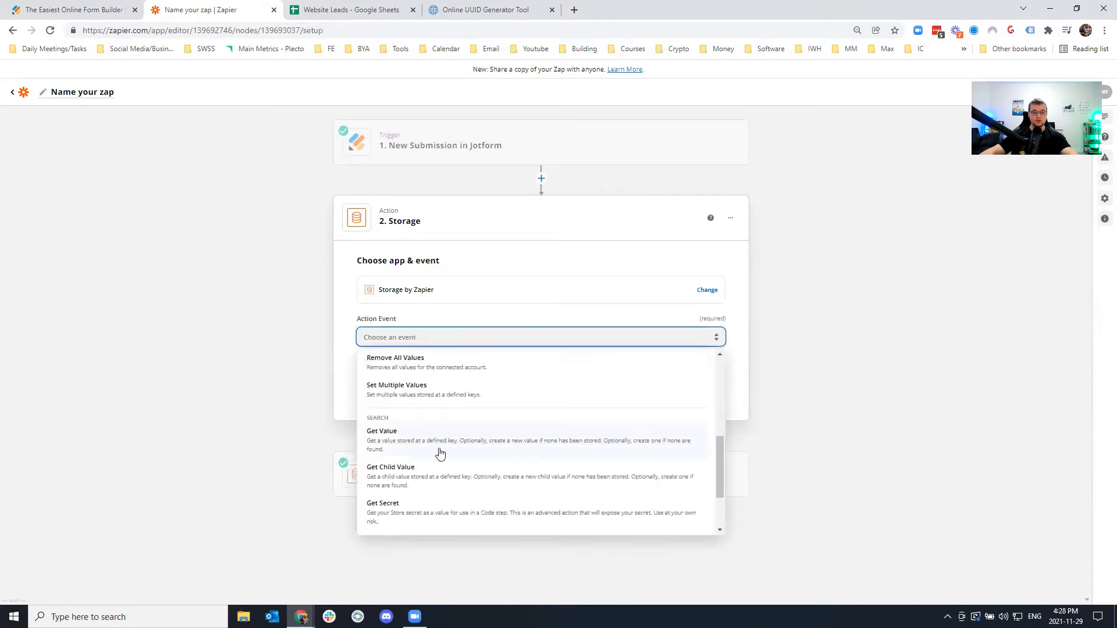
left_click(401, 442)
left_click(463, 393)
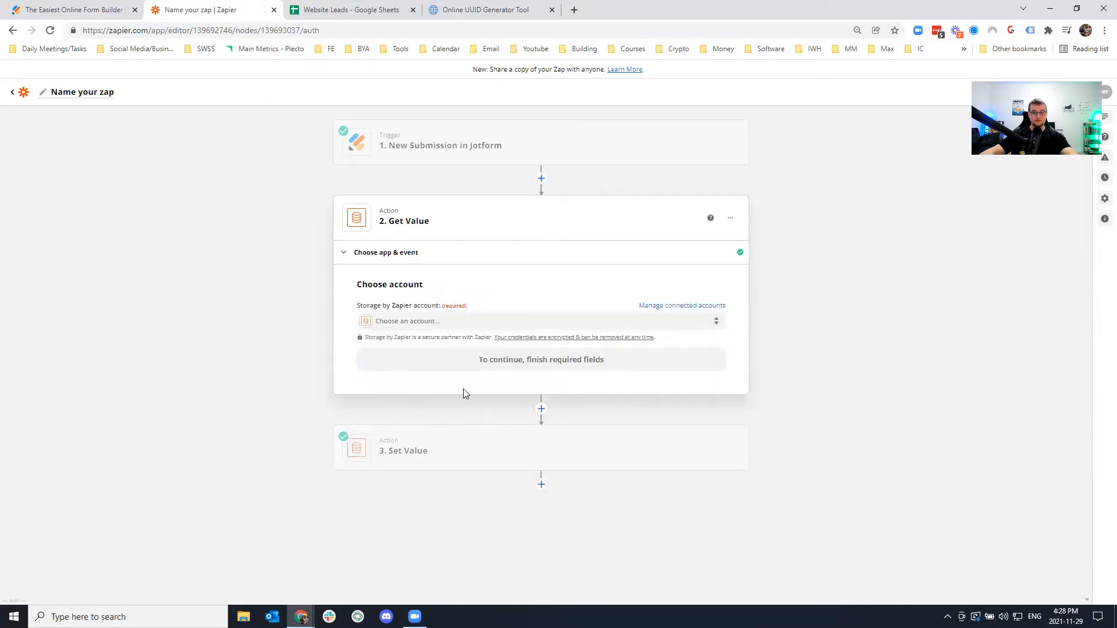
Choose the Storage by Zapier #3 account for the Get Value action and set its lookup key to roundrobin2.
left_click(414, 322)
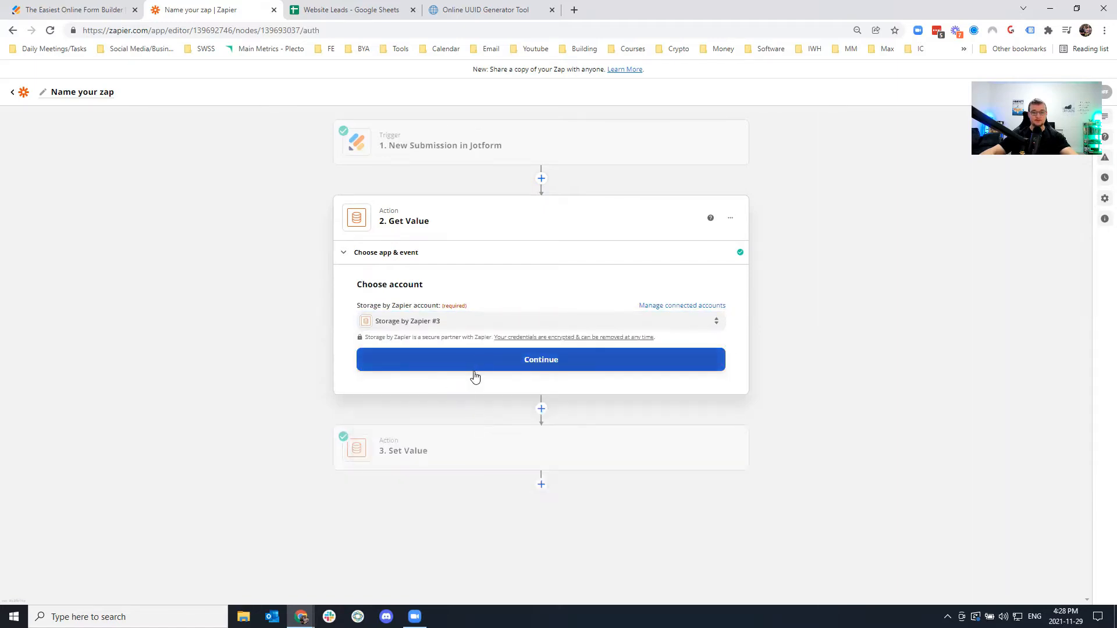
left_click(536, 365)
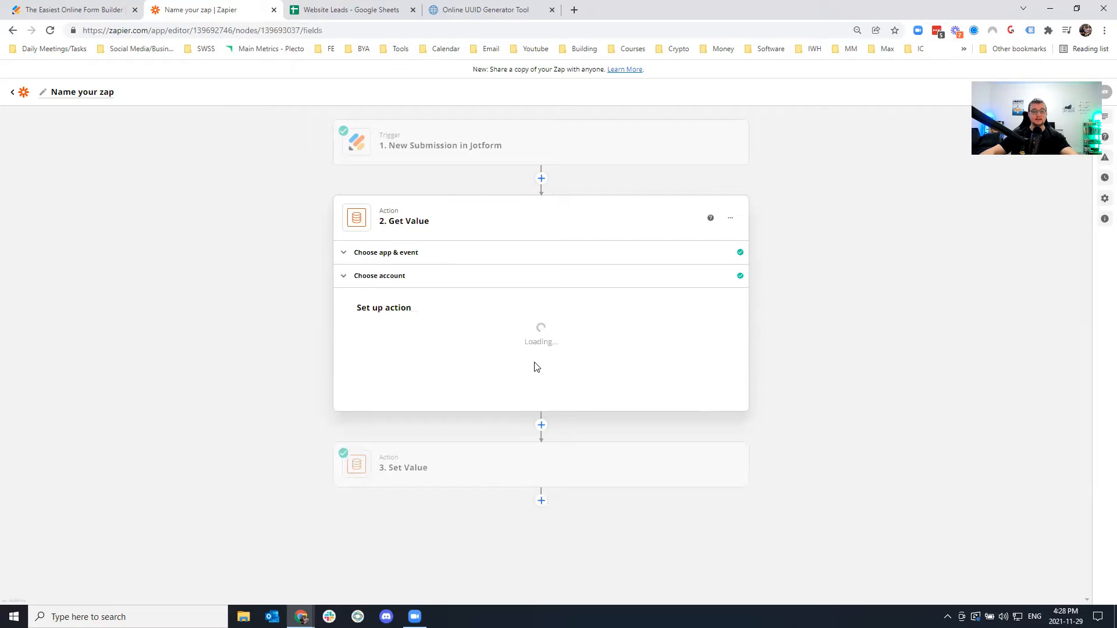
left_click(406, 341)
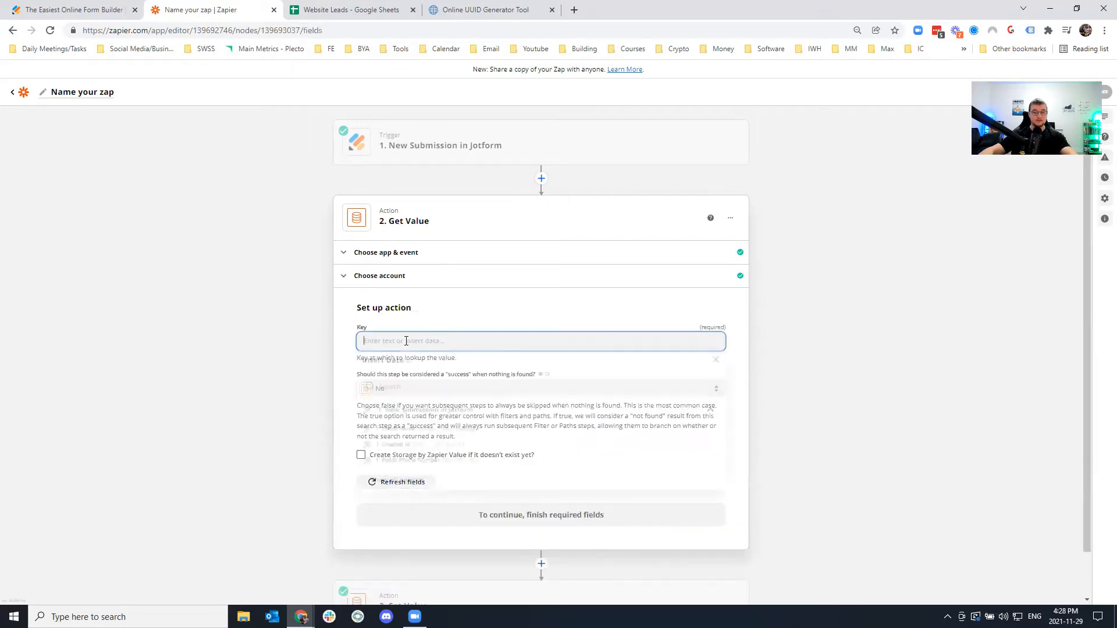
type("roundrobin2")
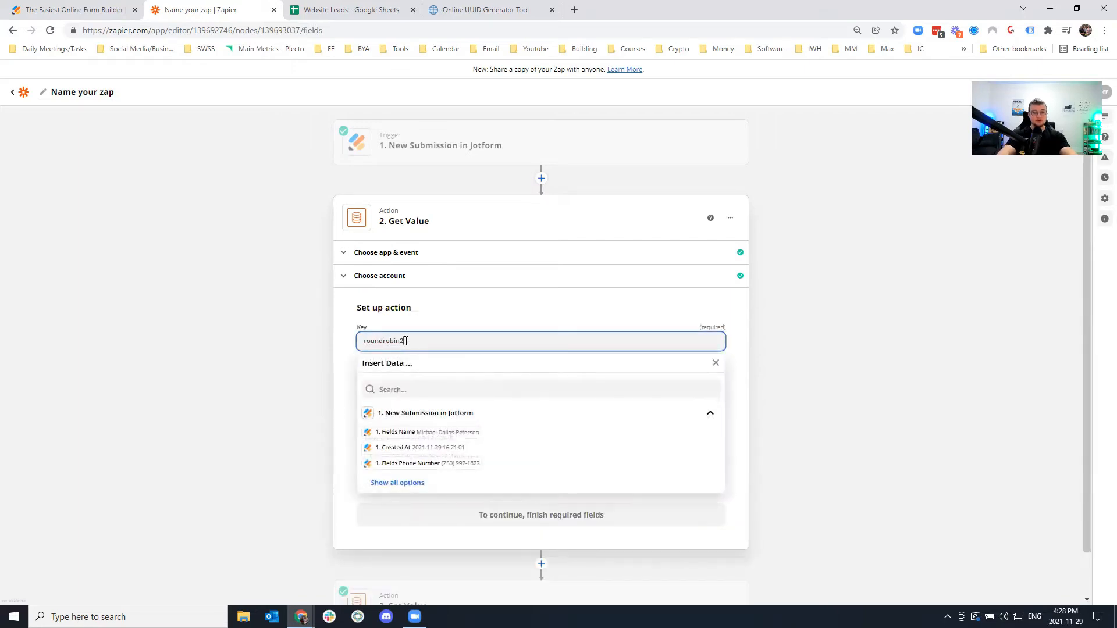
left_click(279, 369)
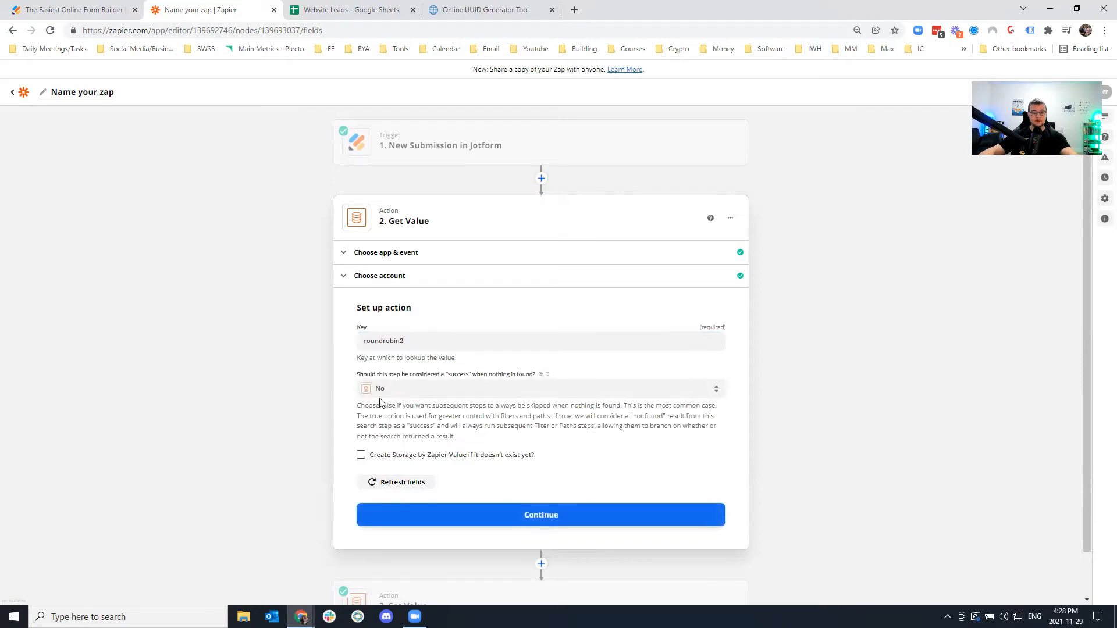
left_click(481, 515)
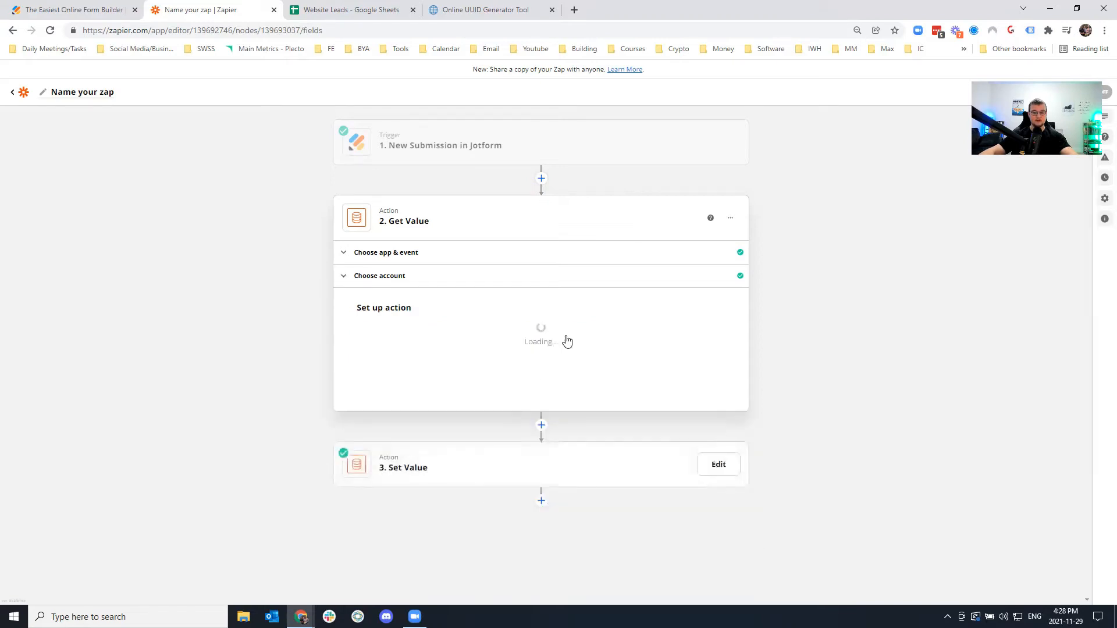
Test the Get Value action, check the value it returns, and close the action.
left_click(411, 519)
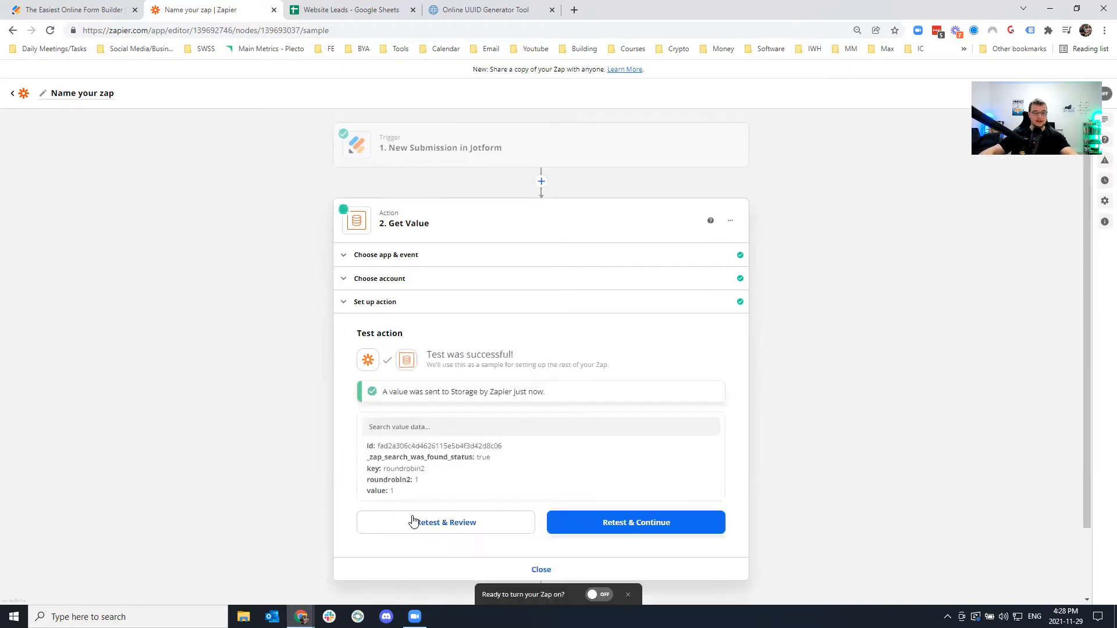
left_click_drag(366, 490, 389, 503)
left_click(522, 572)
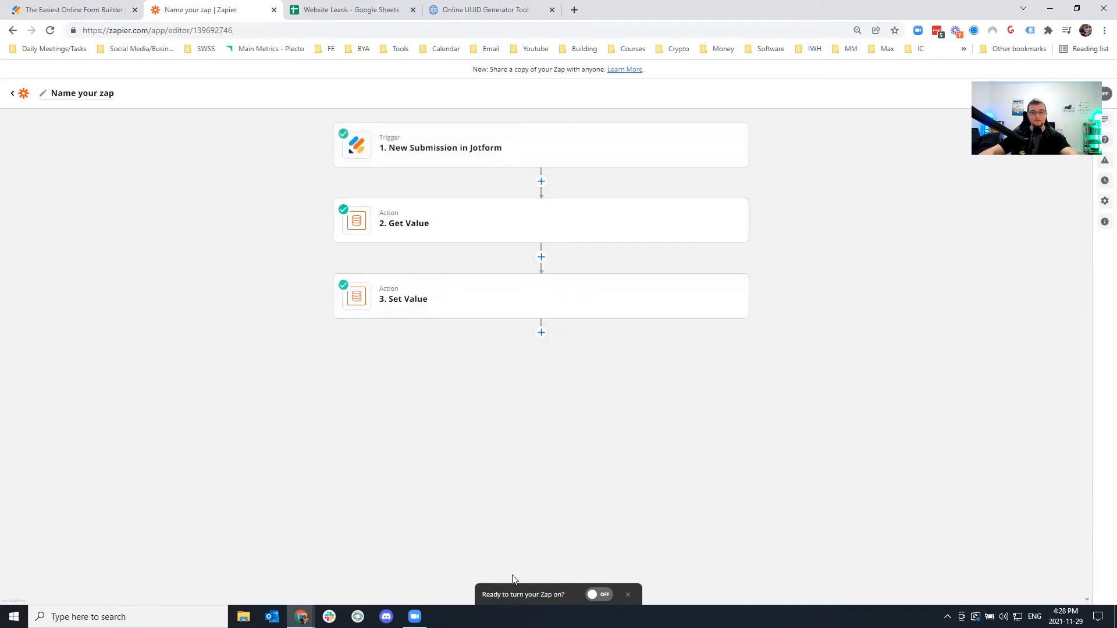
Reopen the Set Value action, set its value to 2, and retest it.
left_click(407, 299)
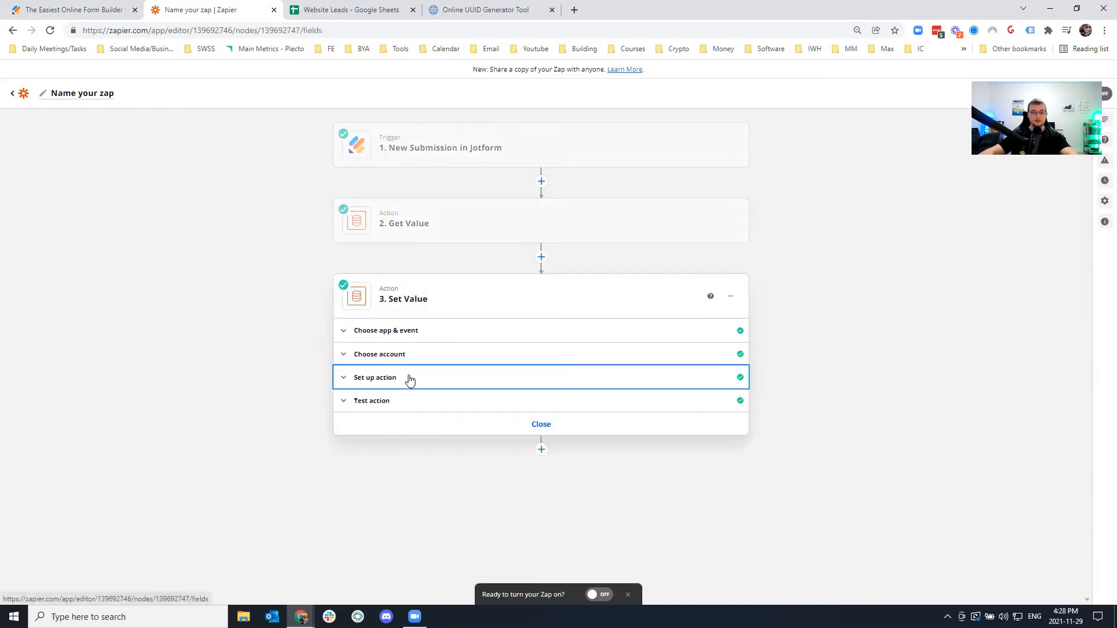
left_click(407, 380)
left_click(368, 460)
left_click(324, 496)
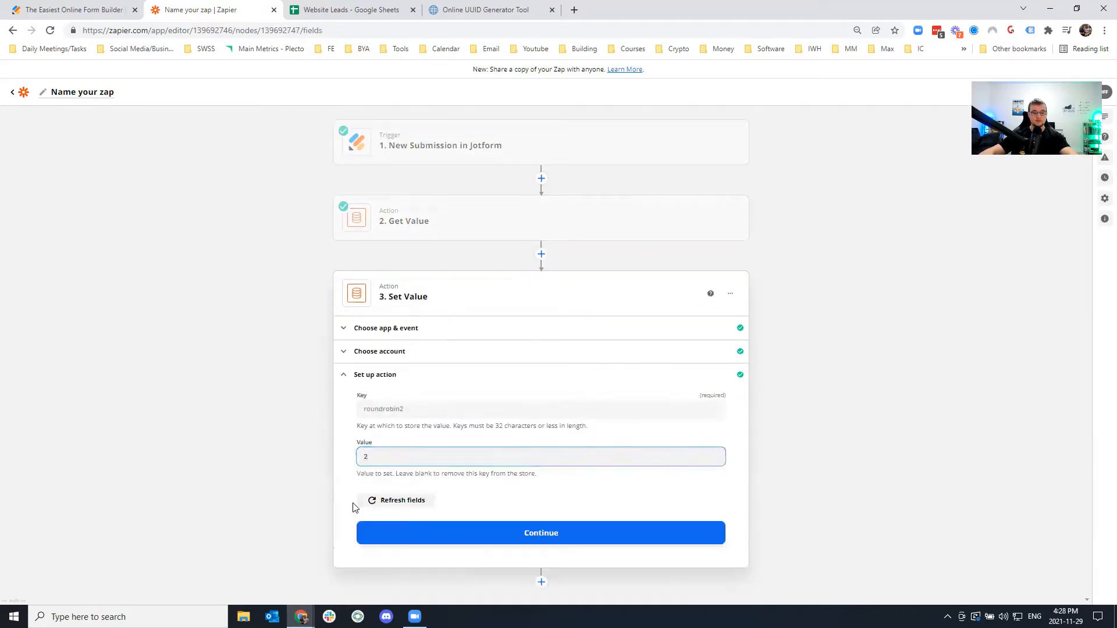
left_click(425, 530)
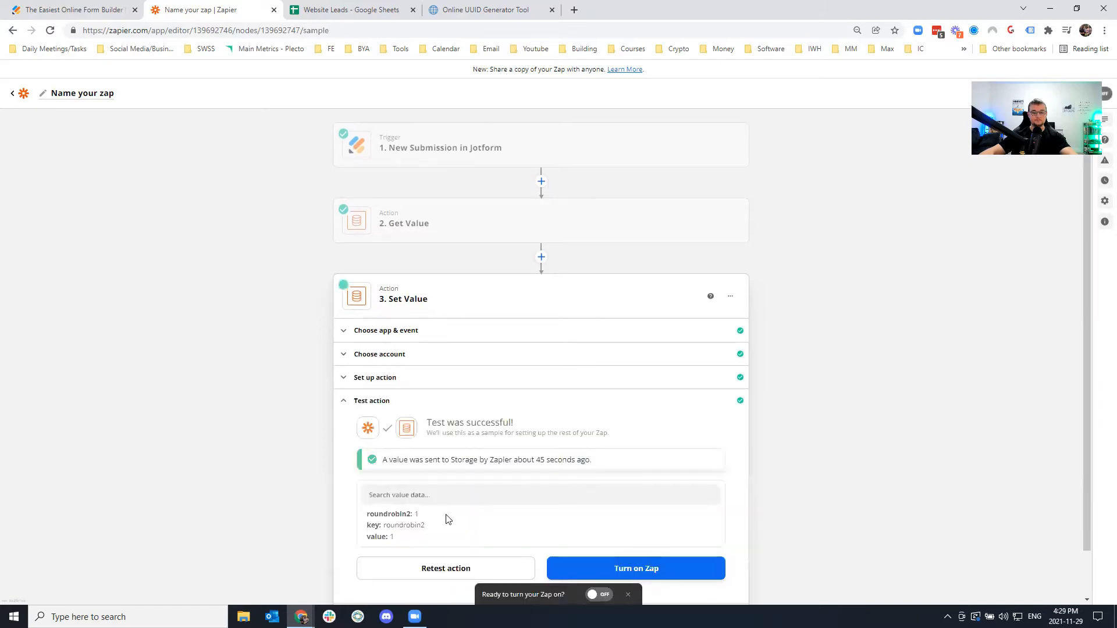
left_click(449, 570)
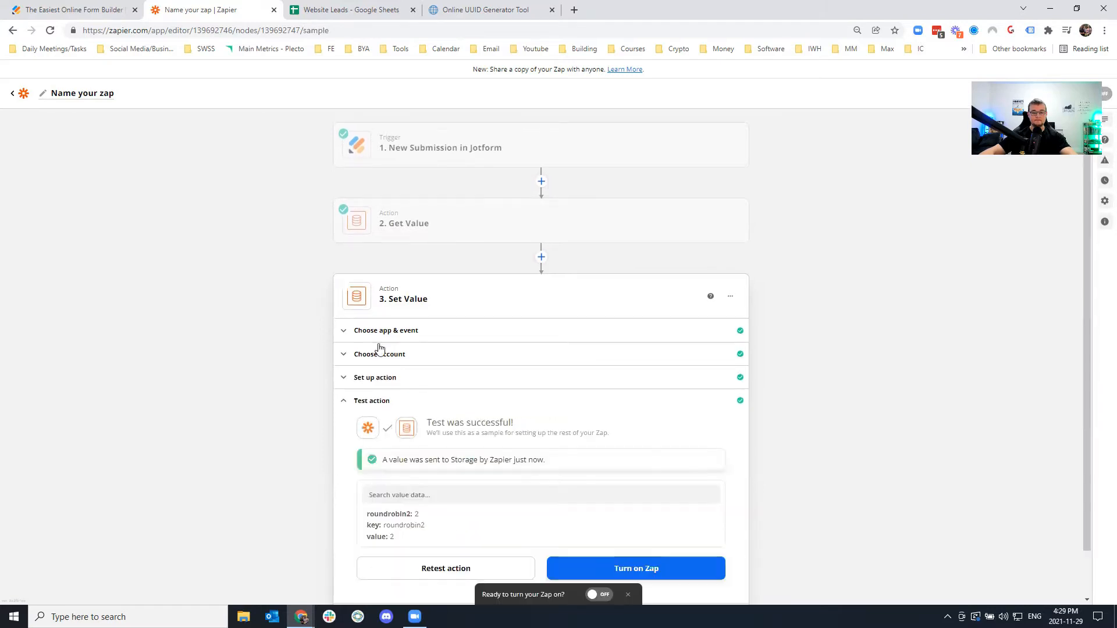
Retest the Get Value action, review the value retrieved for roundrobin2, and close the action.
left_click(407, 221)
left_click(392, 326)
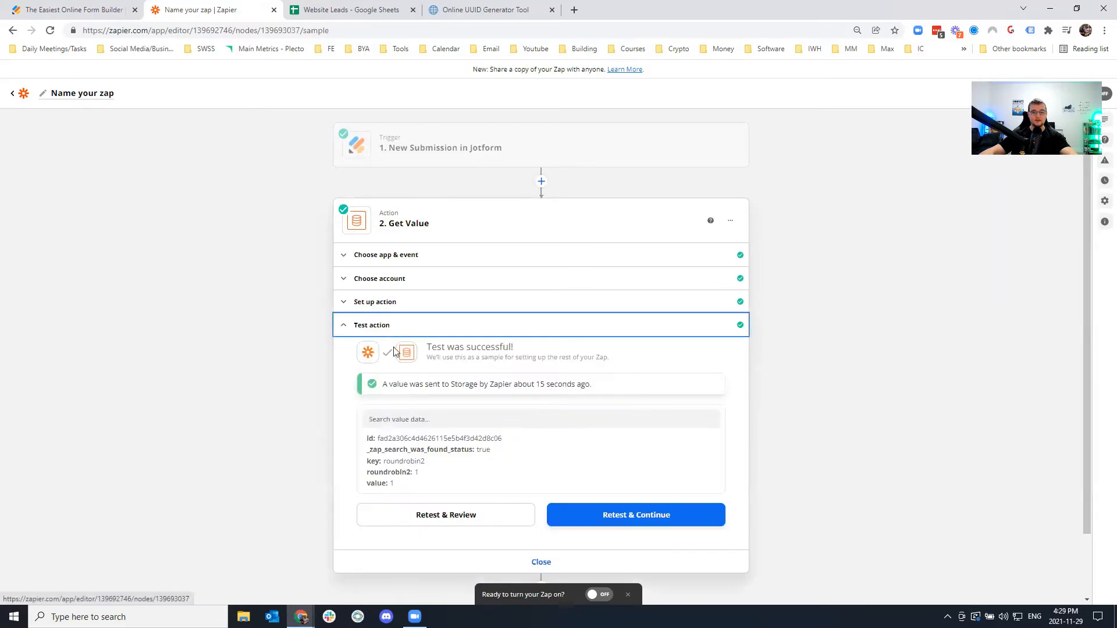
left_click(424, 516)
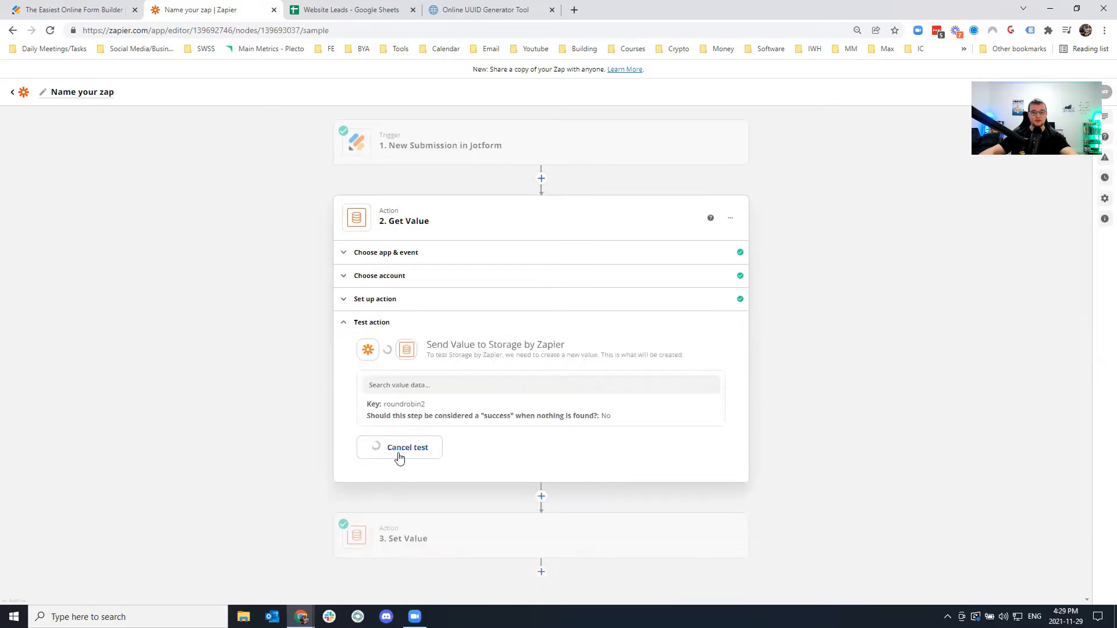
scroll(514, 526, "down", 2)
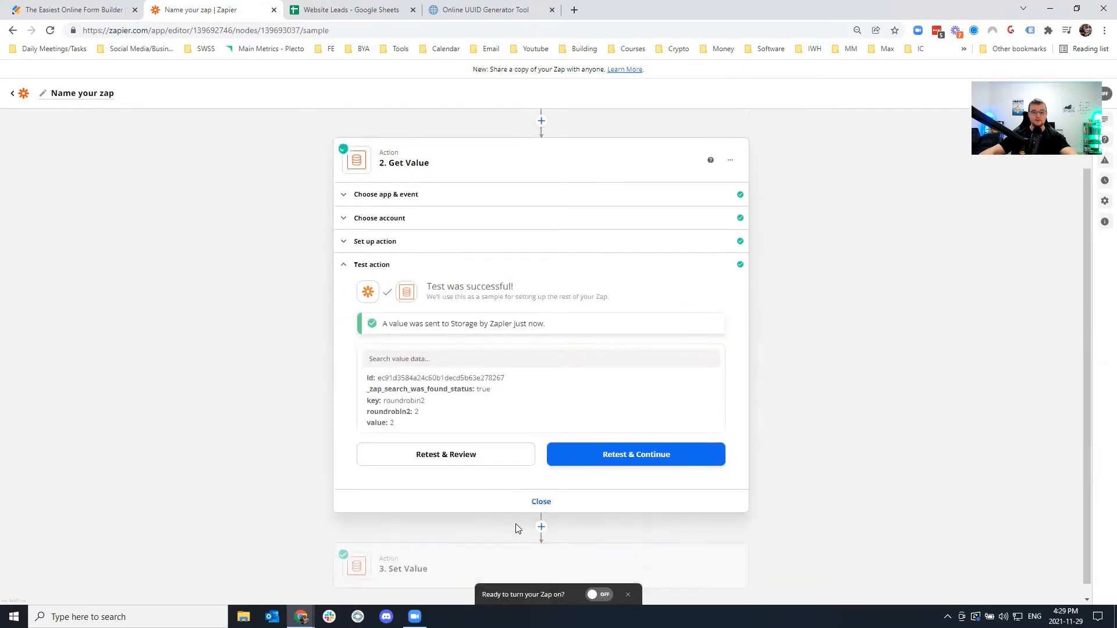
left_click(535, 498)
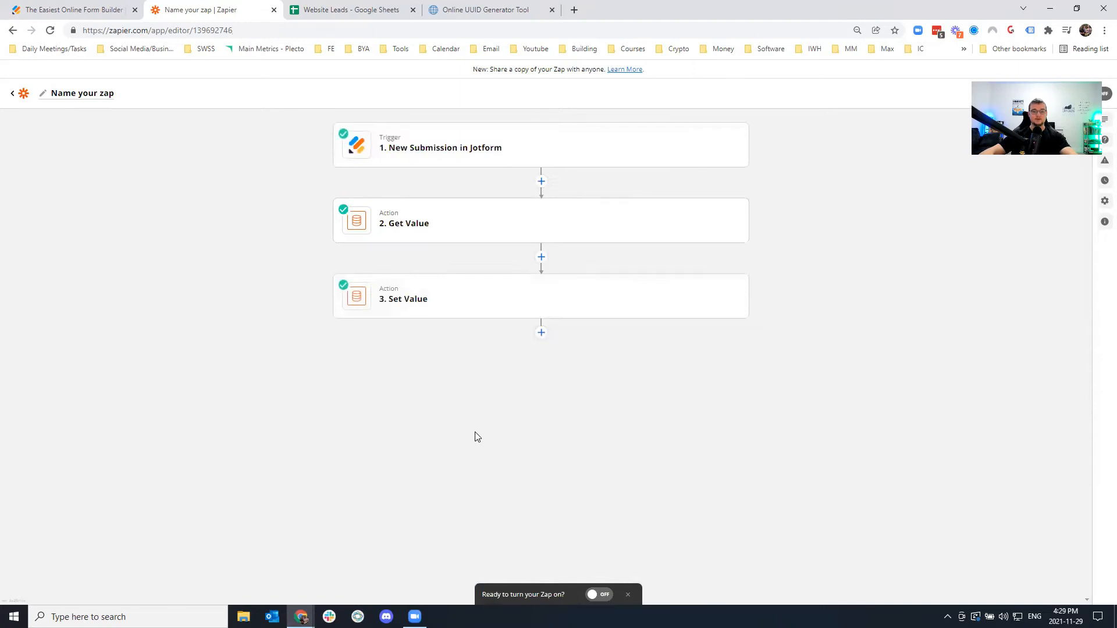
Set the Set Value action's value back to 1 and retest it.
left_click(453, 308)
left_click(421, 378)
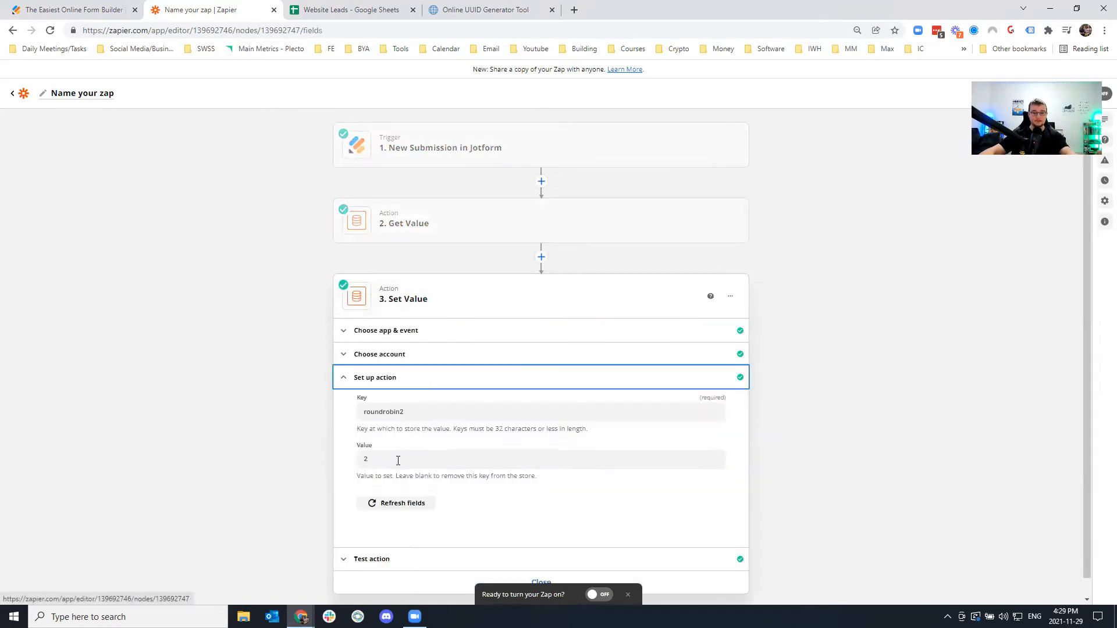
left_click(364, 457)
left_click(314, 470)
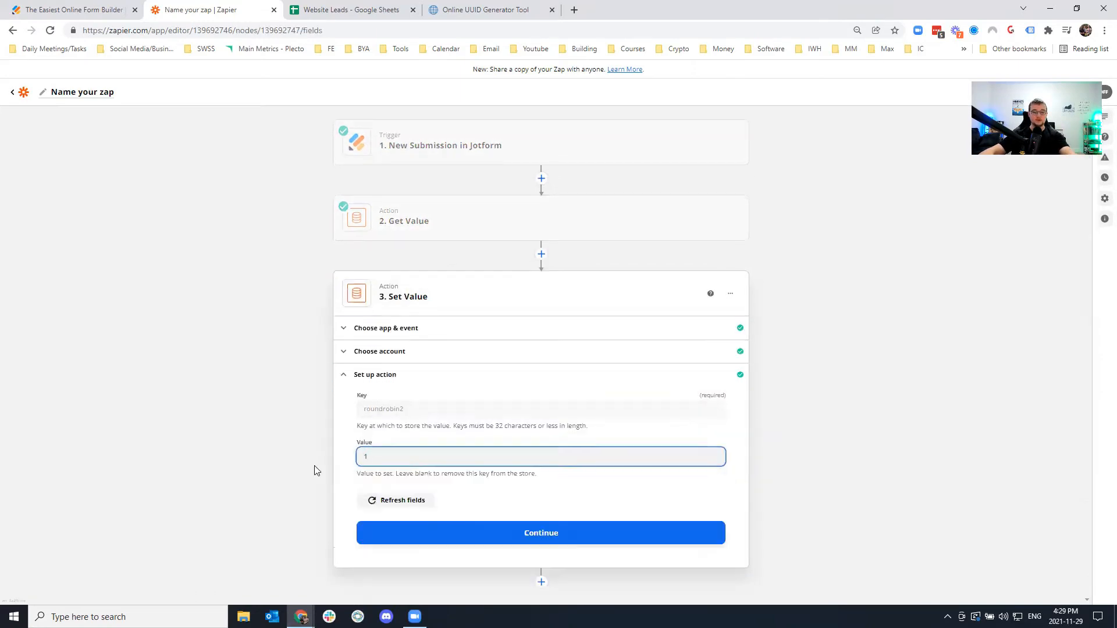
left_click(462, 533)
left_click(430, 568)
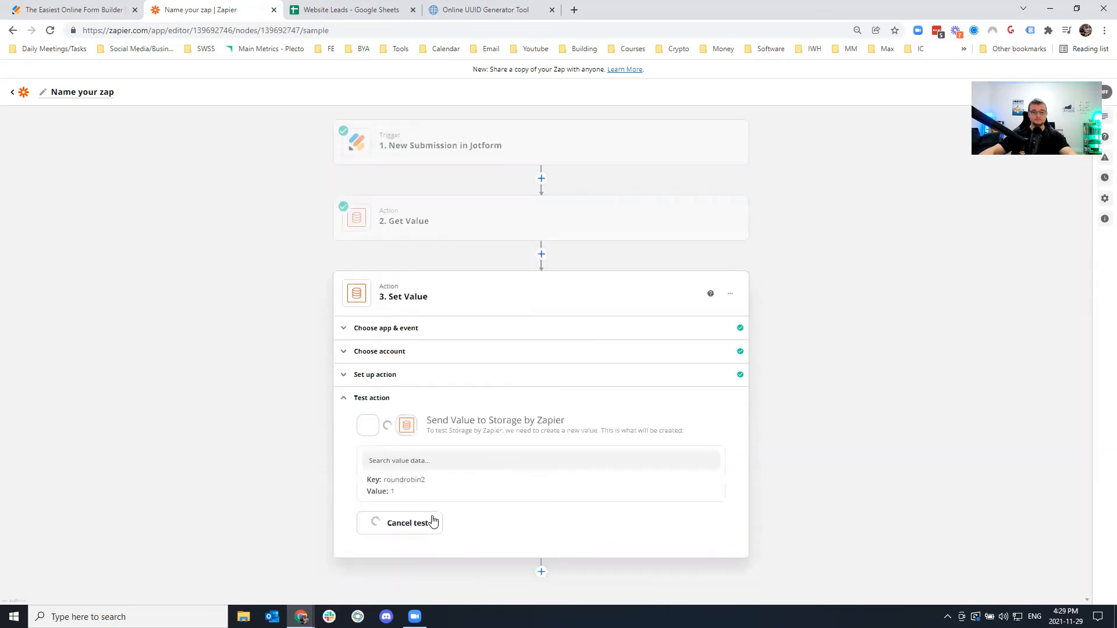
Delete the Set Value action from the zap.
left_click(729, 295)
left_click(667, 336)
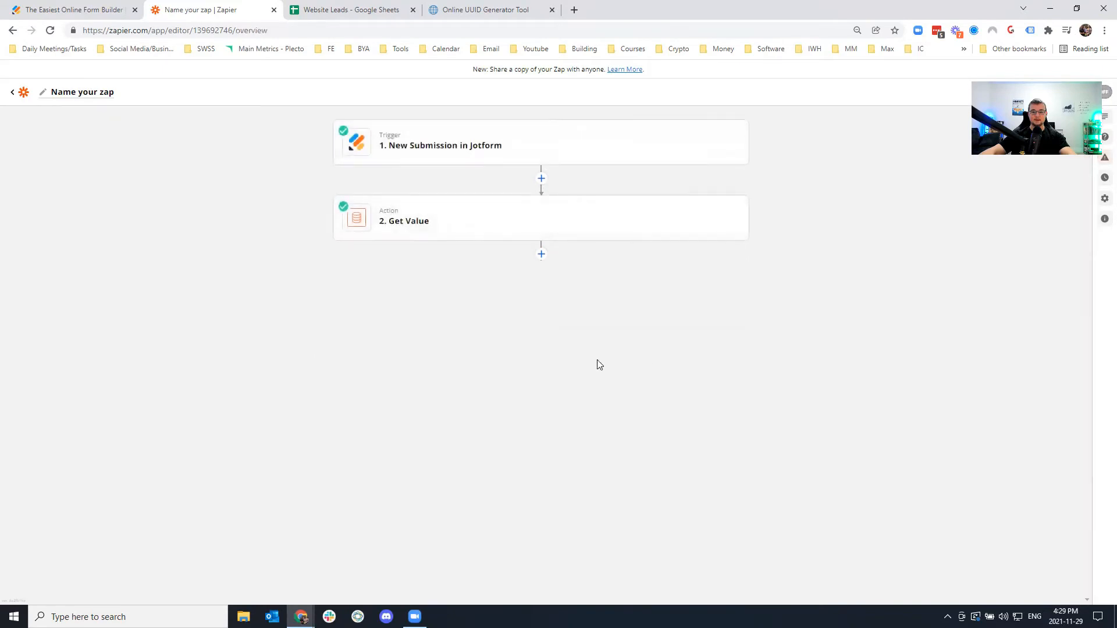
Add a Formatter by Zapier action with the Utilities event after the Get Value action.
left_click(541, 255)
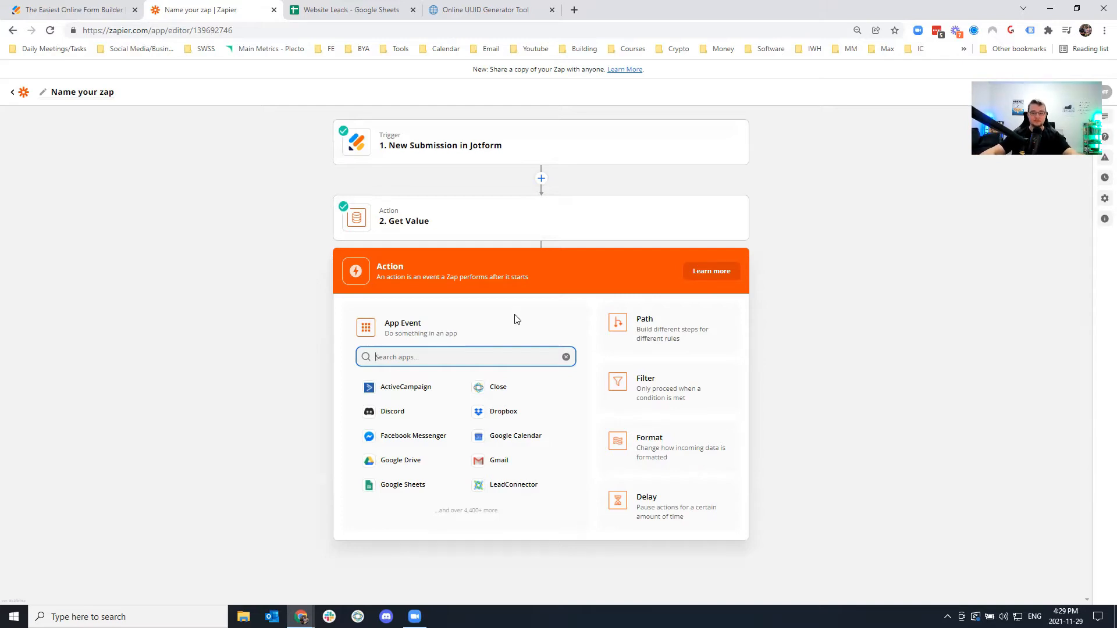
left_click(658, 454)
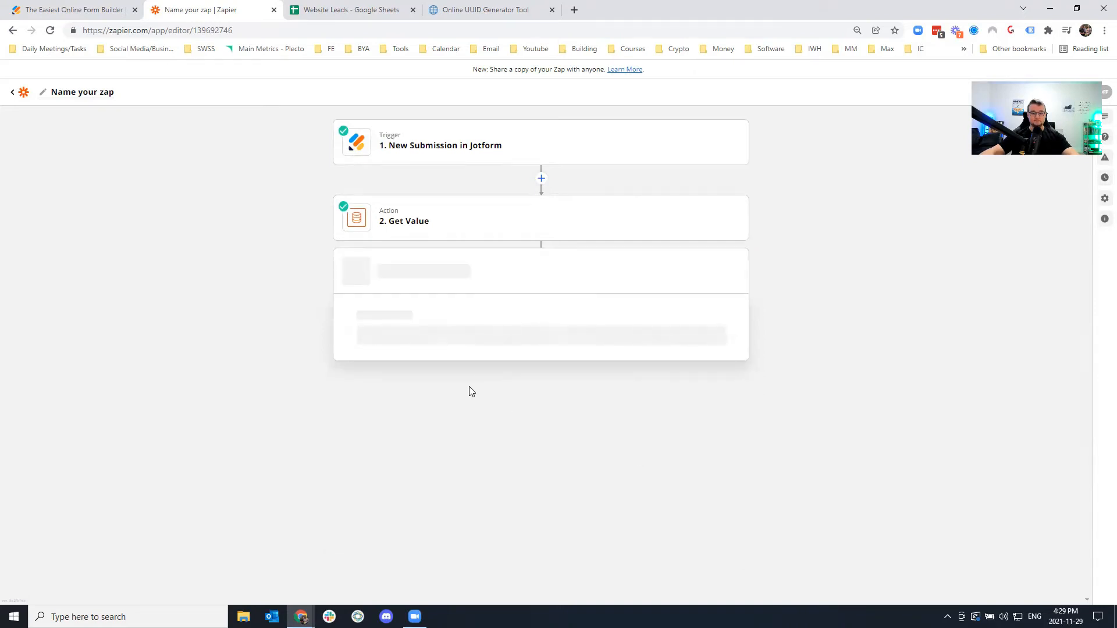
left_click(426, 411)
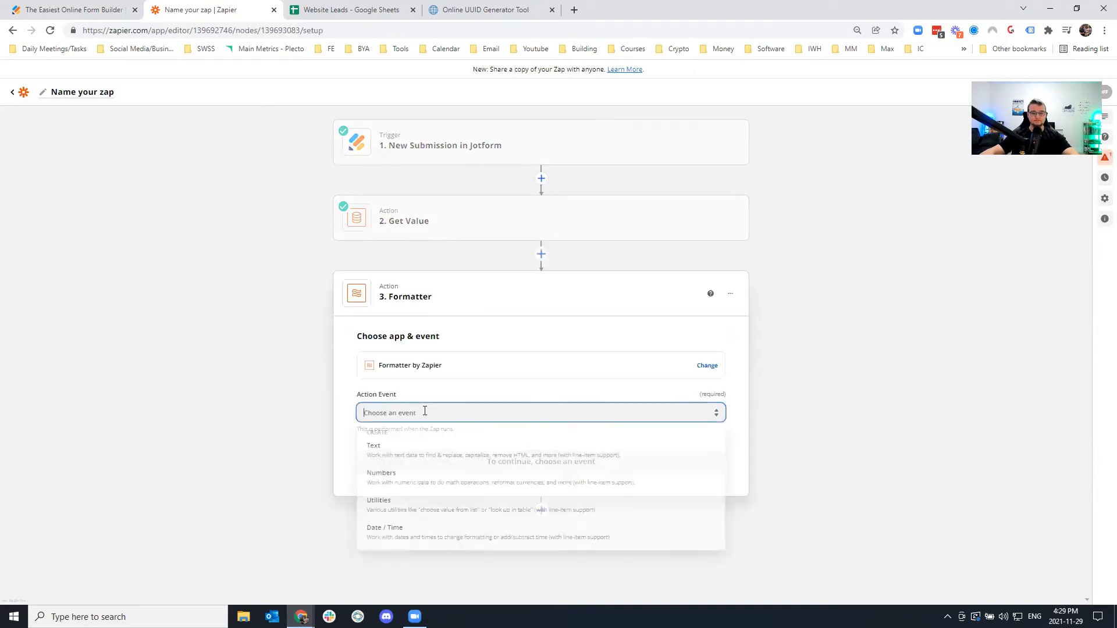
left_click(394, 506)
left_click(456, 463)
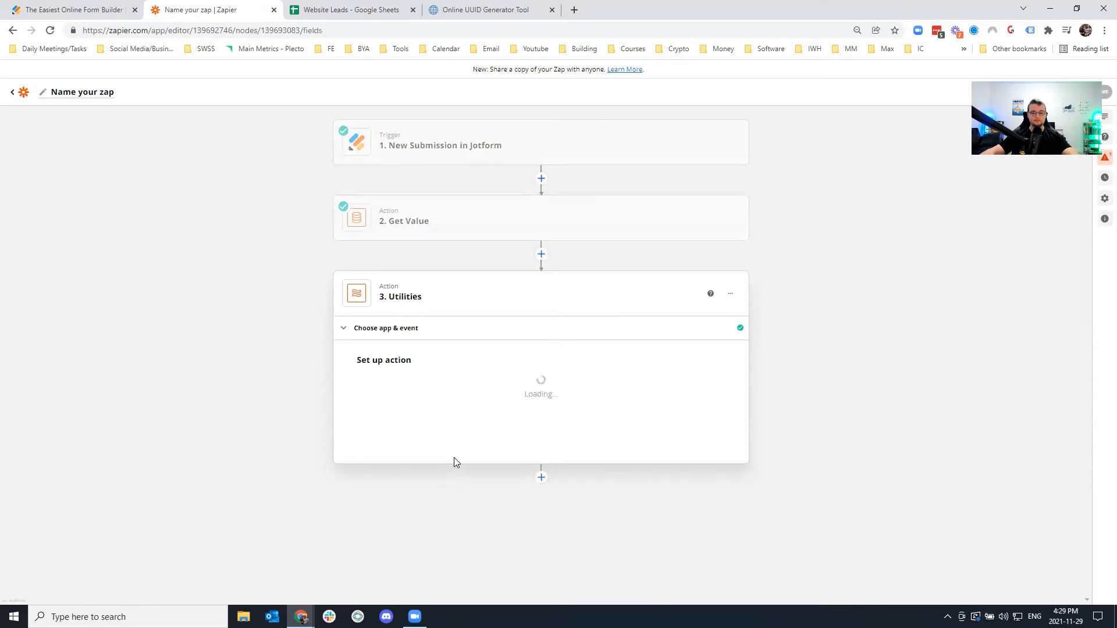
Set the Formatter action's transform to Lookup Table and use the Value from the Get Value action as the lookup key.
left_click(421, 397)
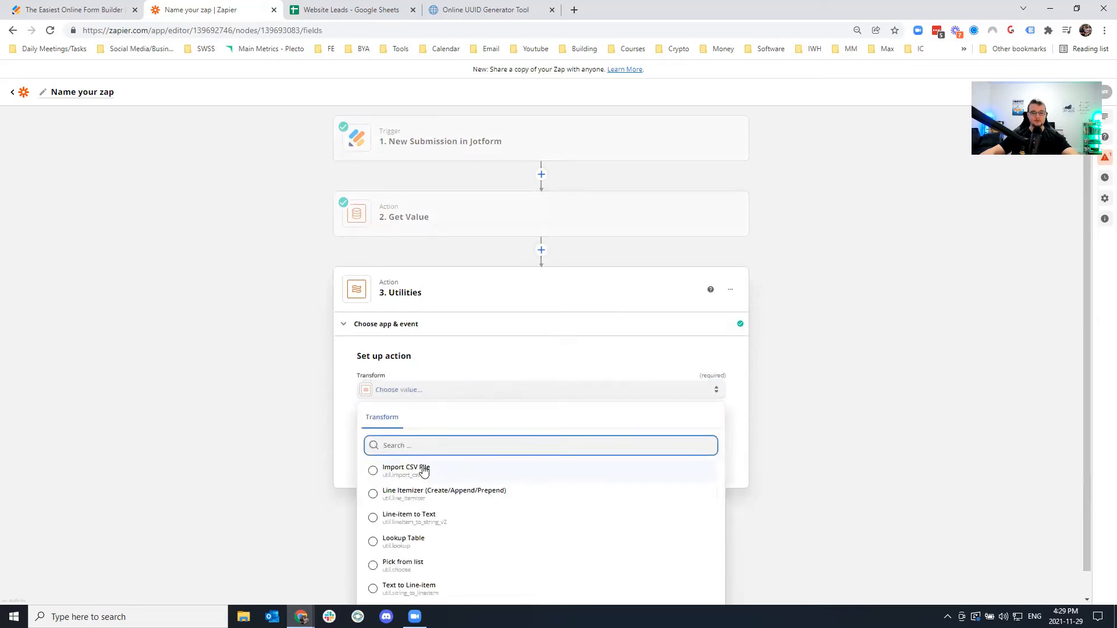
left_click(409, 511)
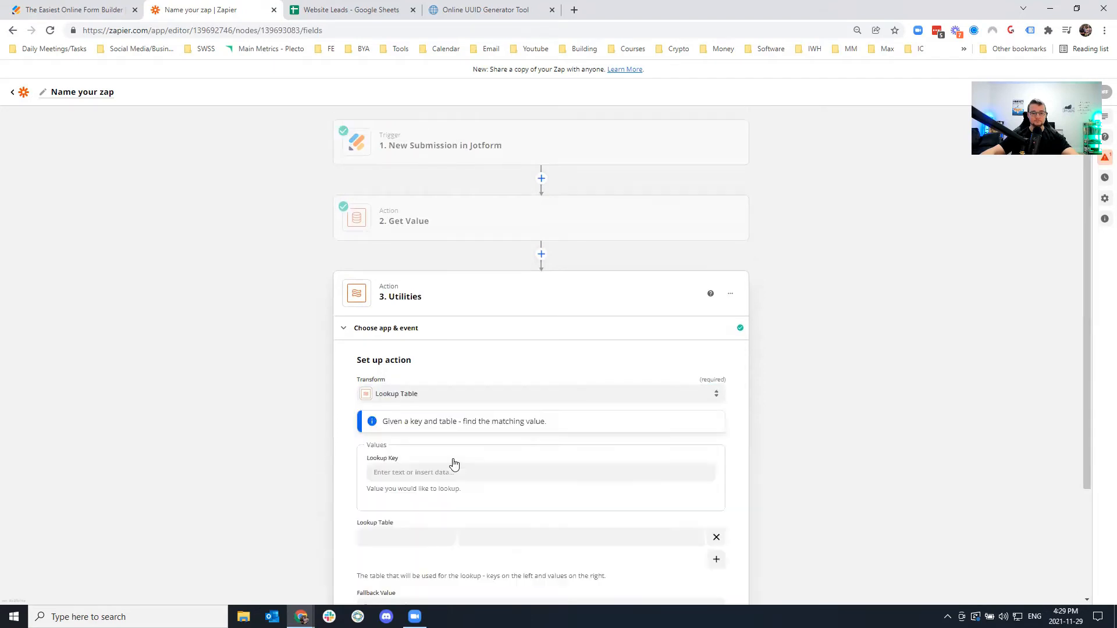
scroll(407, 477, "down", 1)
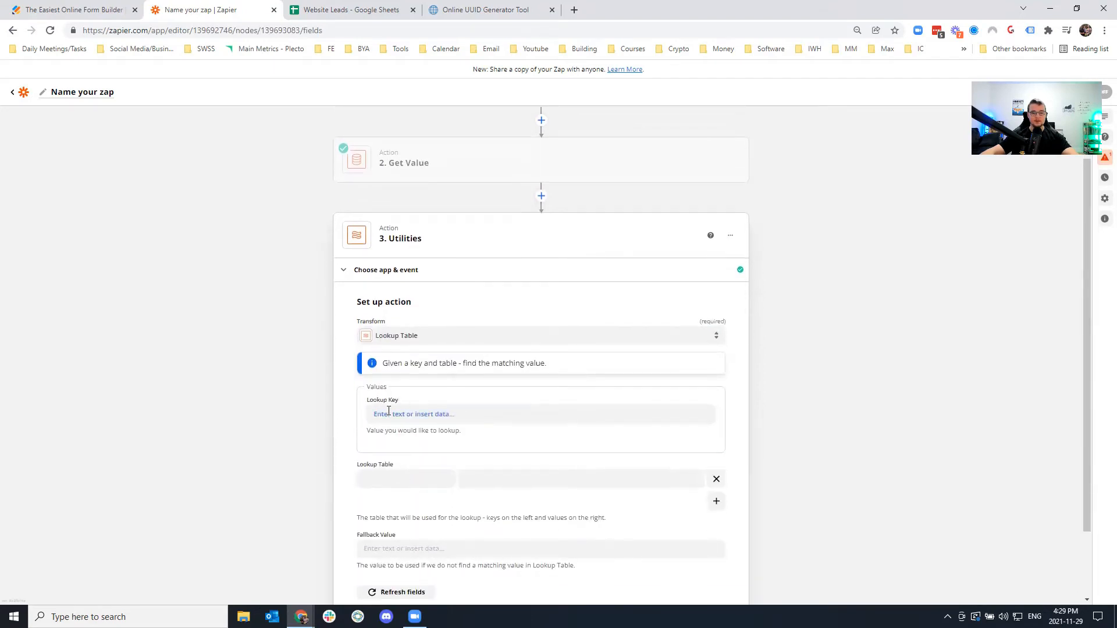
left_click(388, 411)
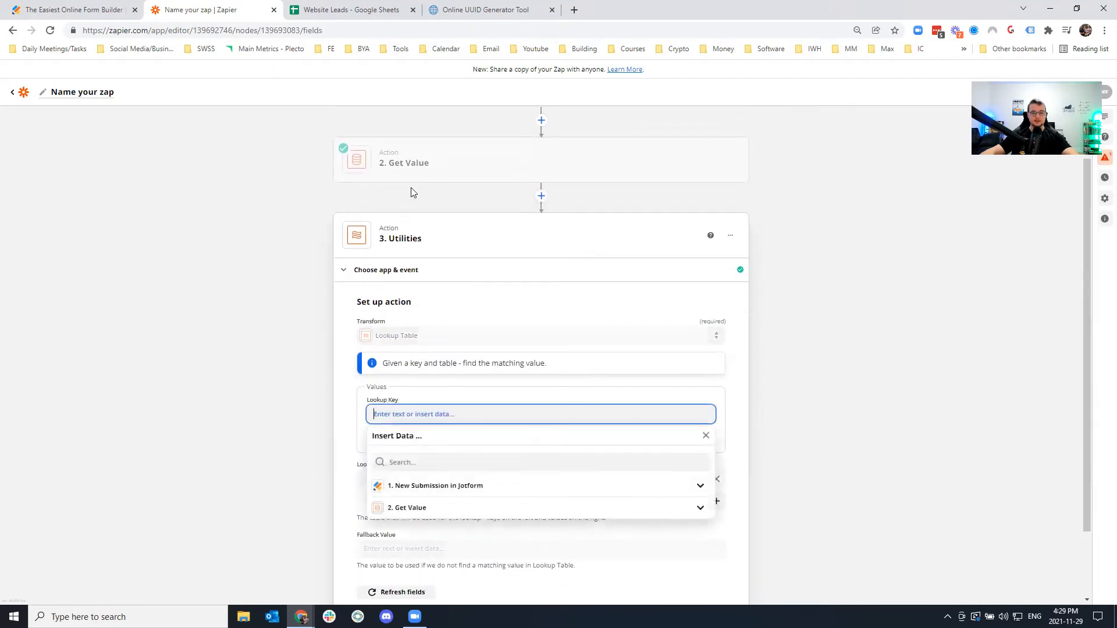
left_click(409, 510)
left_click(400, 559)
left_click(267, 484)
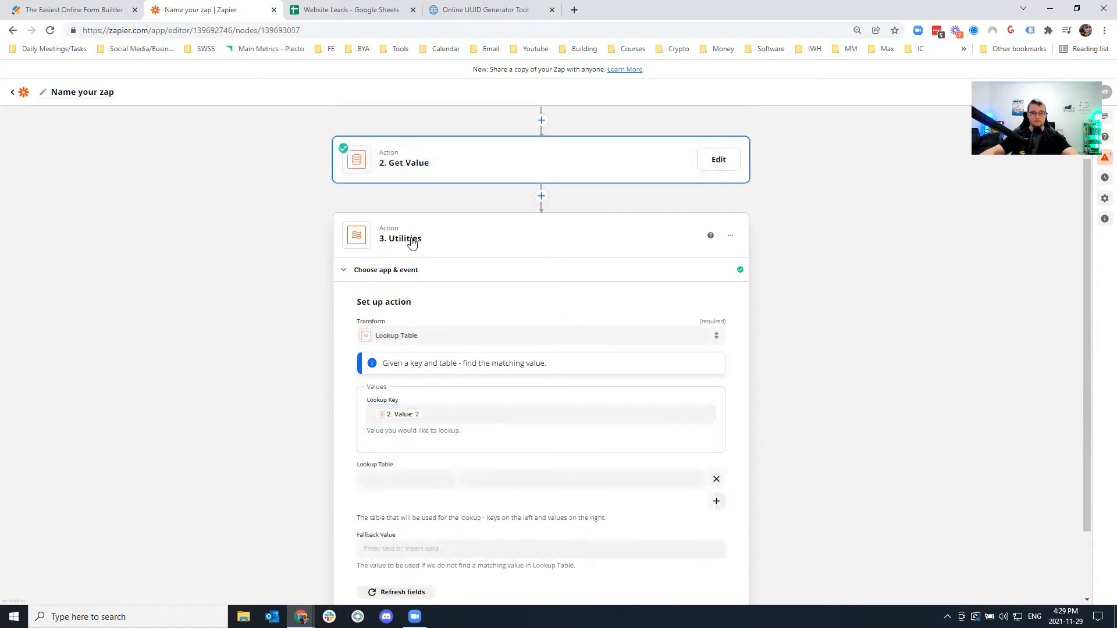
Retest the Get Value action to refresh its sample value, and close the action.
left_click(404, 162)
left_click(399, 326)
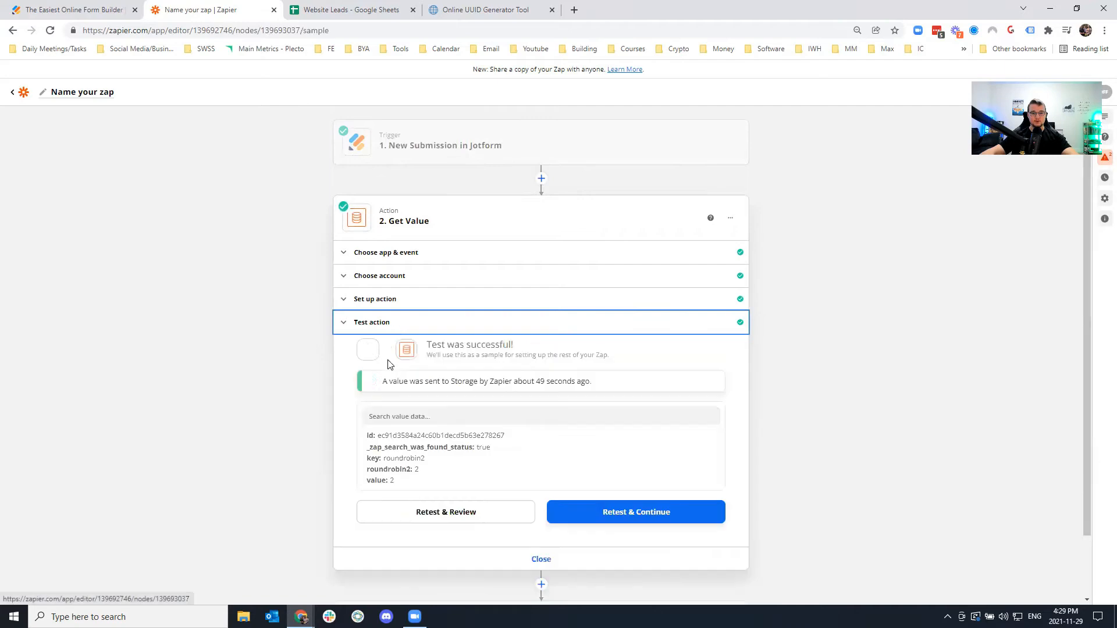
left_click(429, 523)
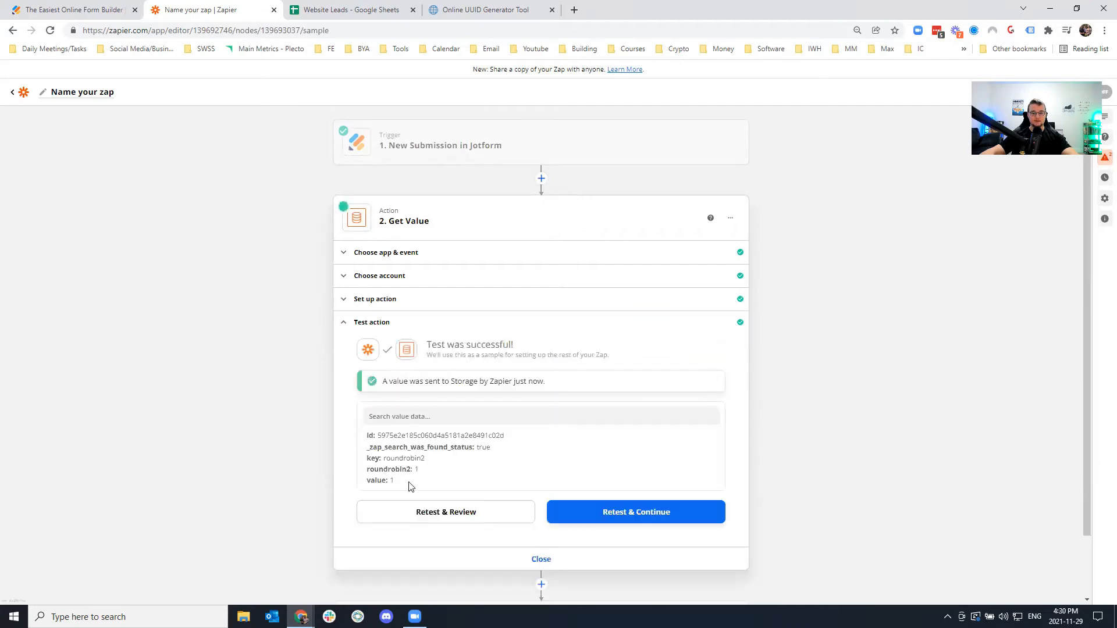
left_click(541, 559)
Reopen the Utilities action's setup, add two more lookup table rows, and enter 1, 2 and 3 as the keys.
left_click(401, 300)
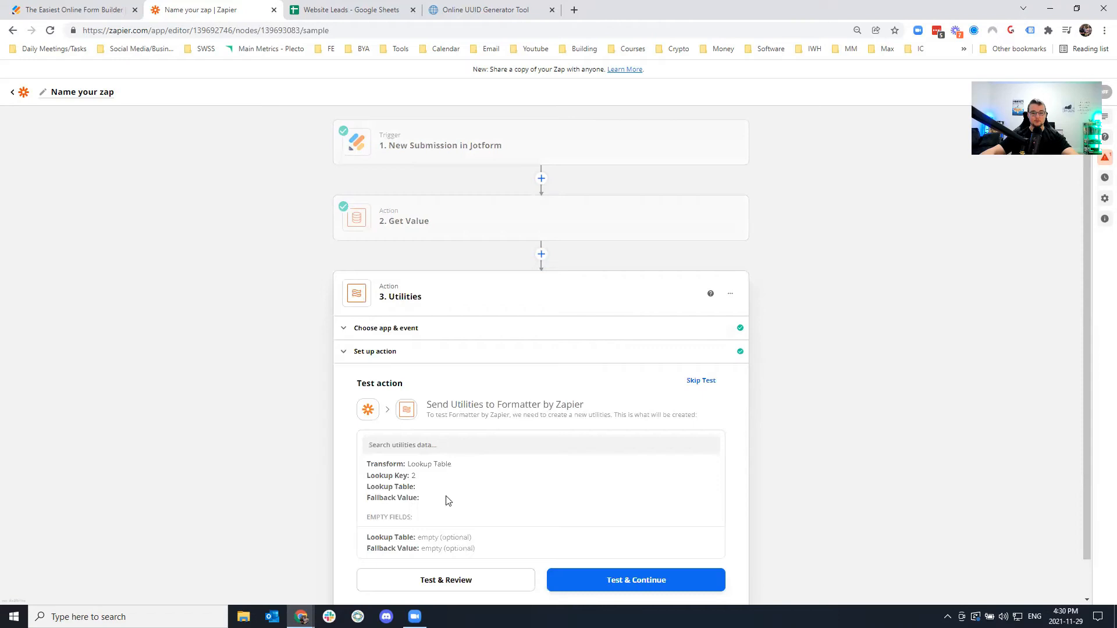
left_click(439, 351)
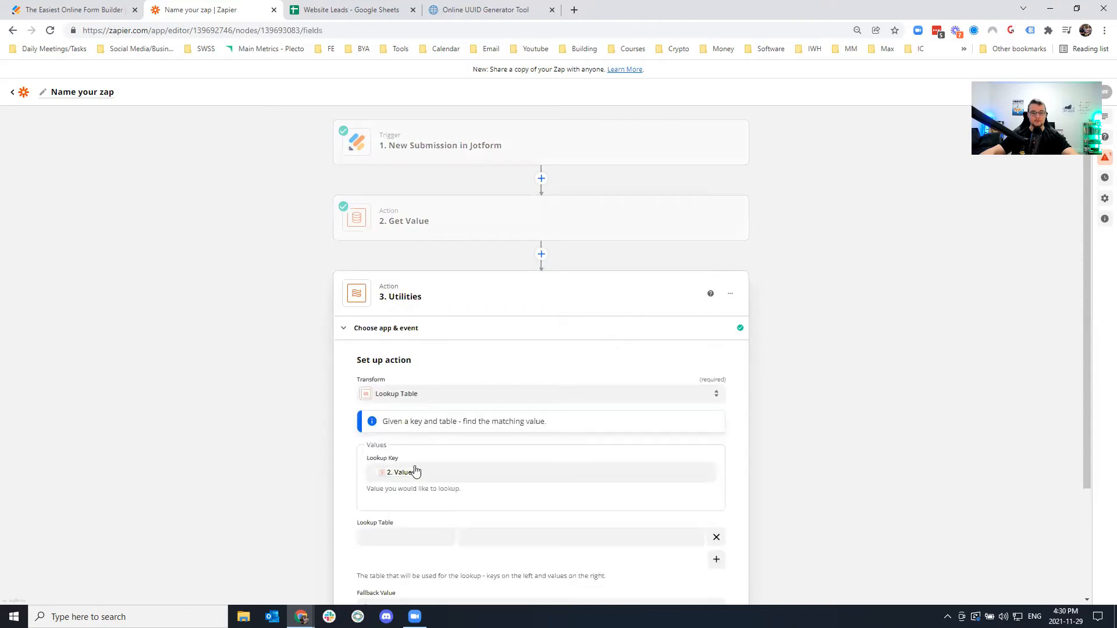
scroll(414, 468, "down", 3)
left_click(715, 418)
left_click(715, 440)
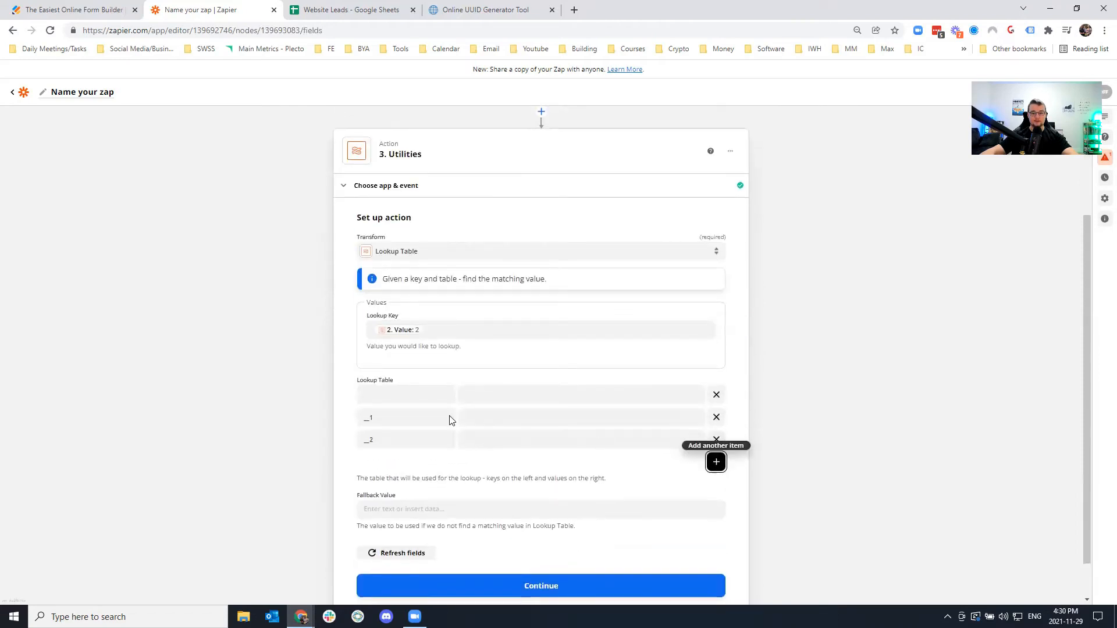
left_click(392, 395)
type("1")
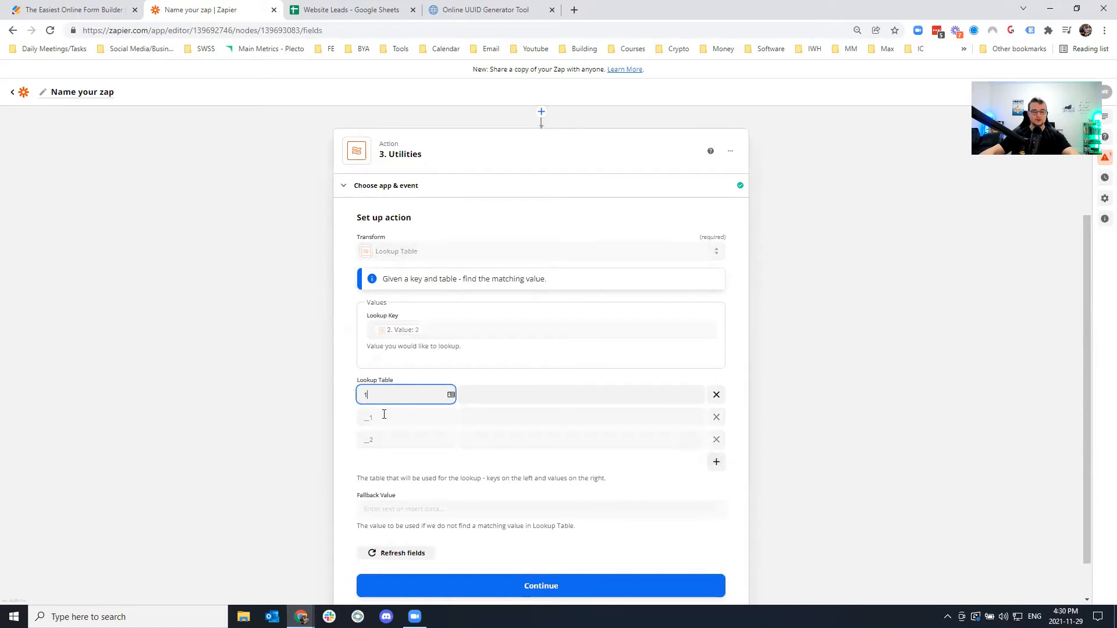
key("Tab")
left_click(351, 454)
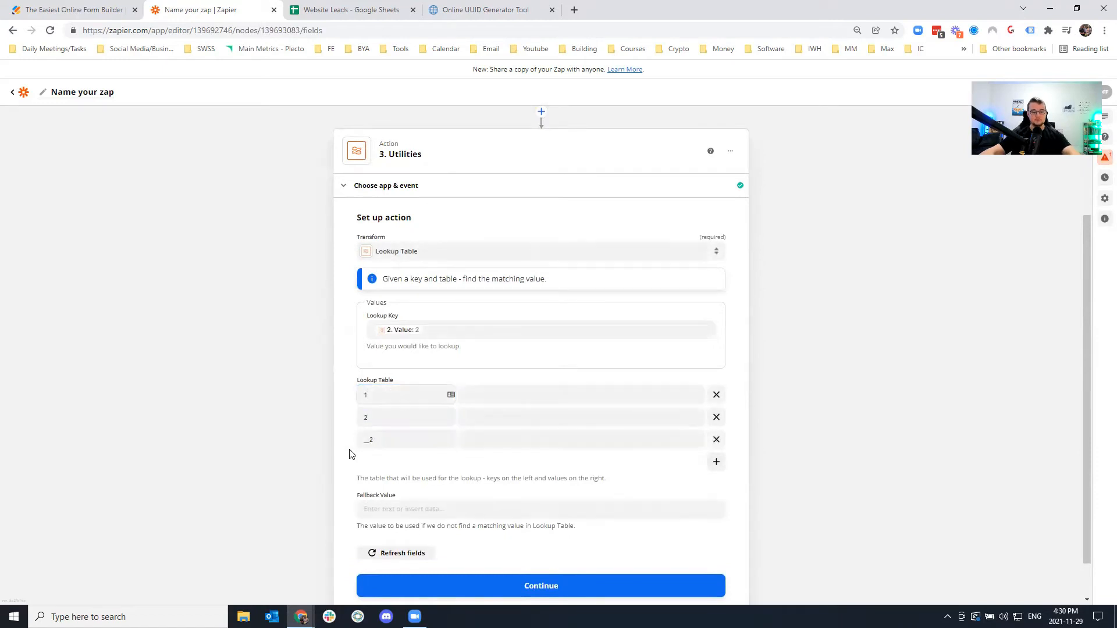
double_click(374, 446)
type("3")
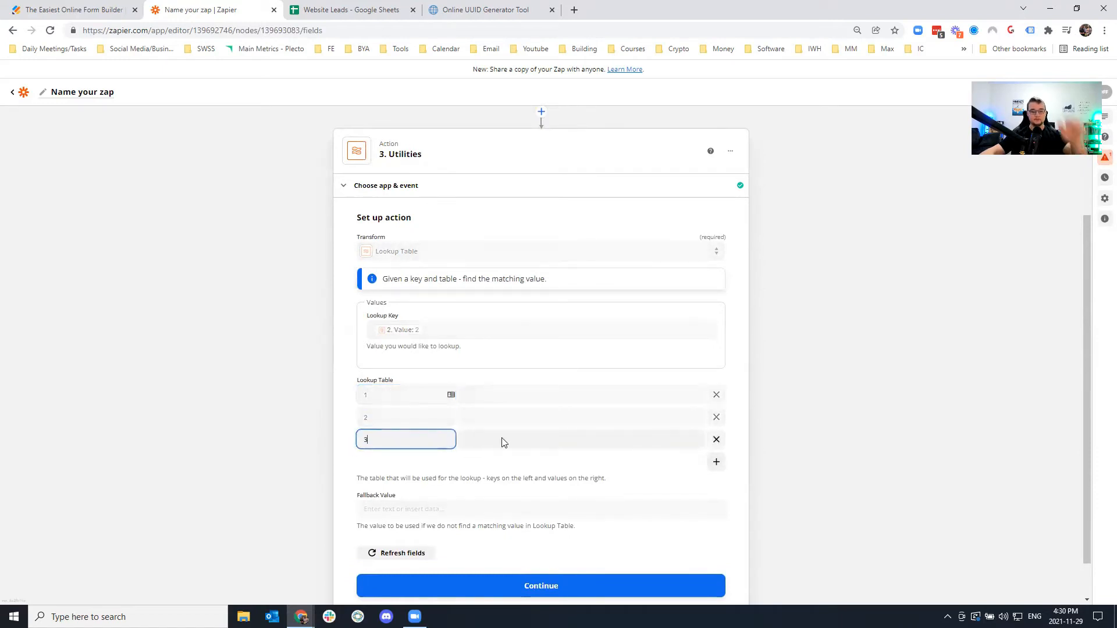
Enter a different rep's first name as the lookup table value for each of the keys 1, 2 and 3.
left_click(549, 394)
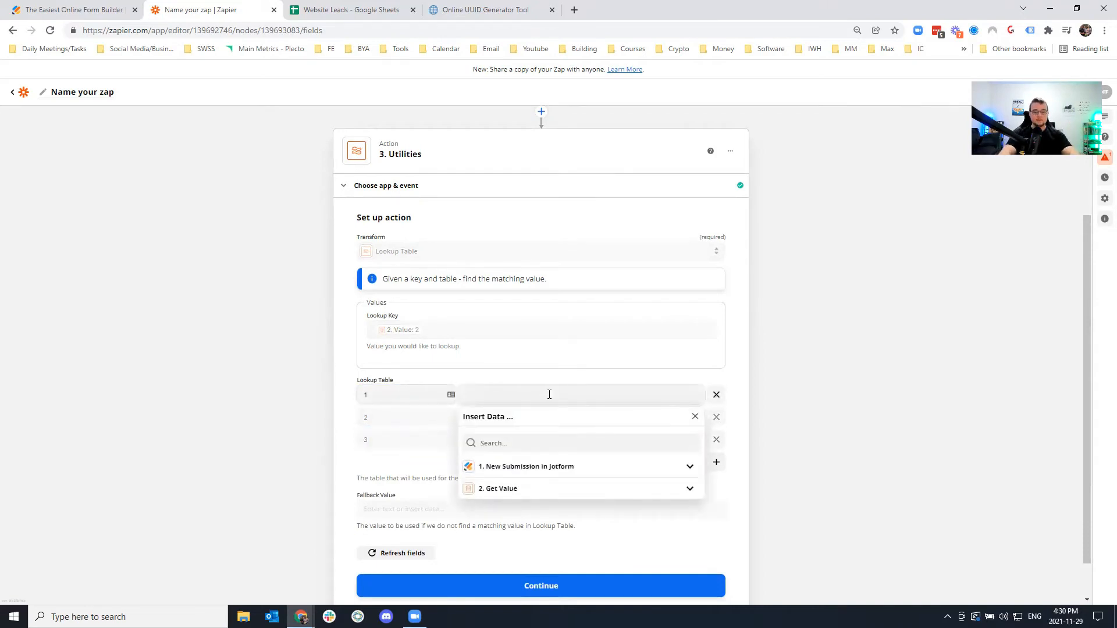
left_click(549, 394)
type("Mike")
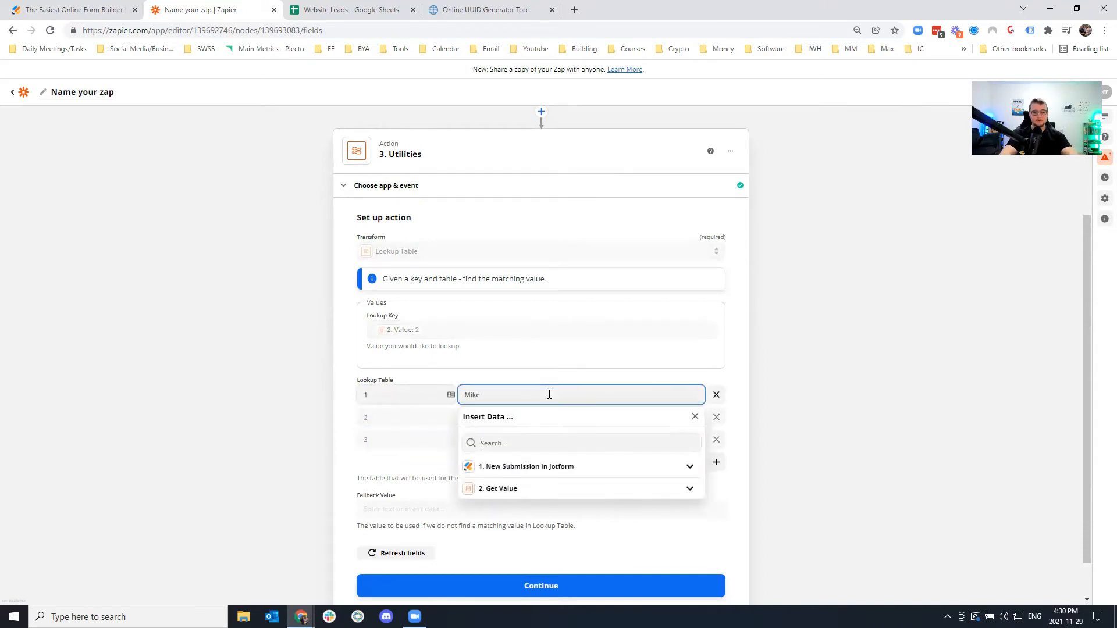
key("Tab")
left_click(637, 325)
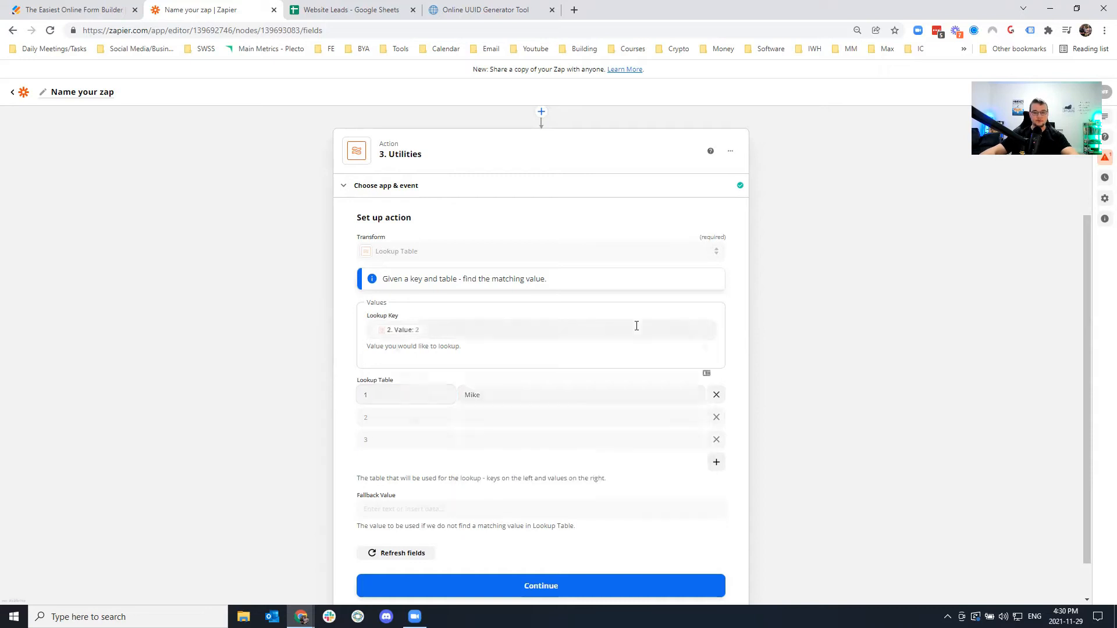
left_click(498, 452)
left_click(501, 417)
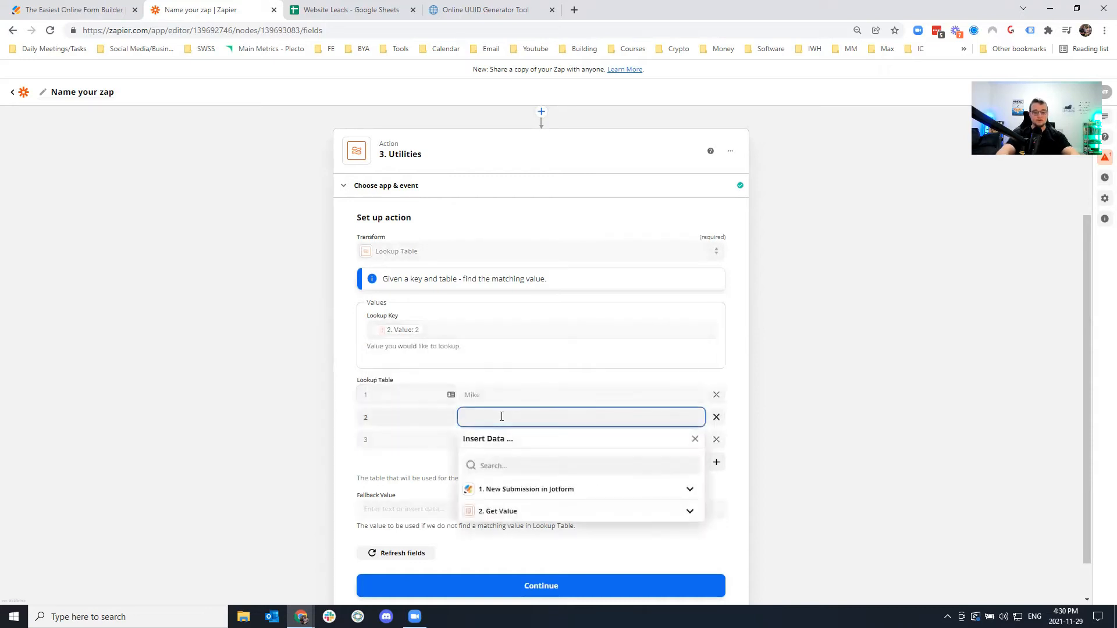
left_click(487, 438)
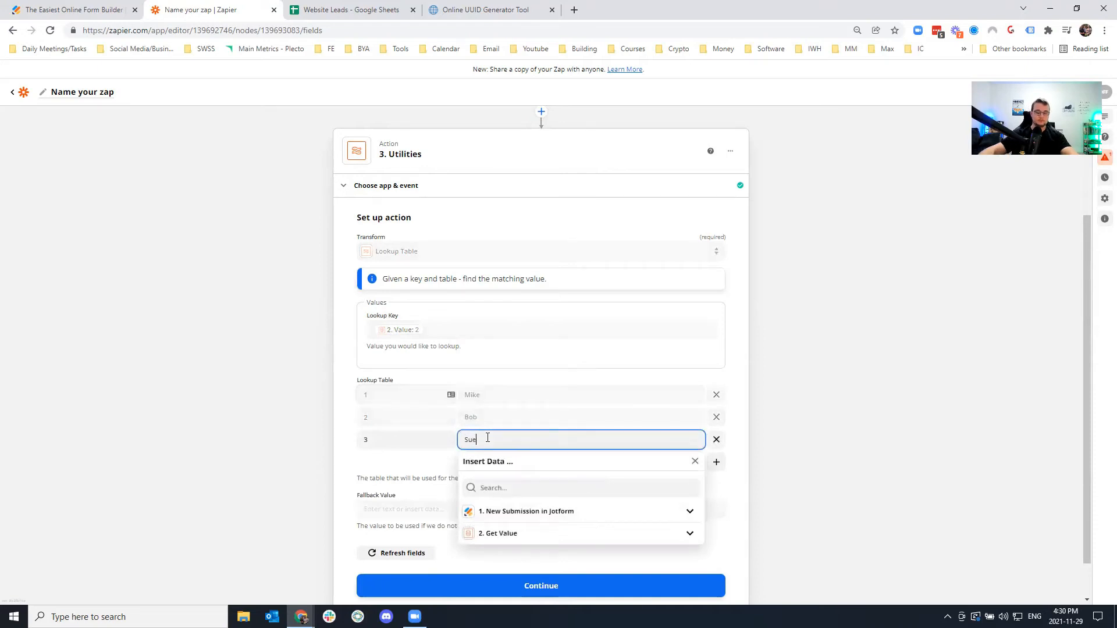
left_click(614, 354)
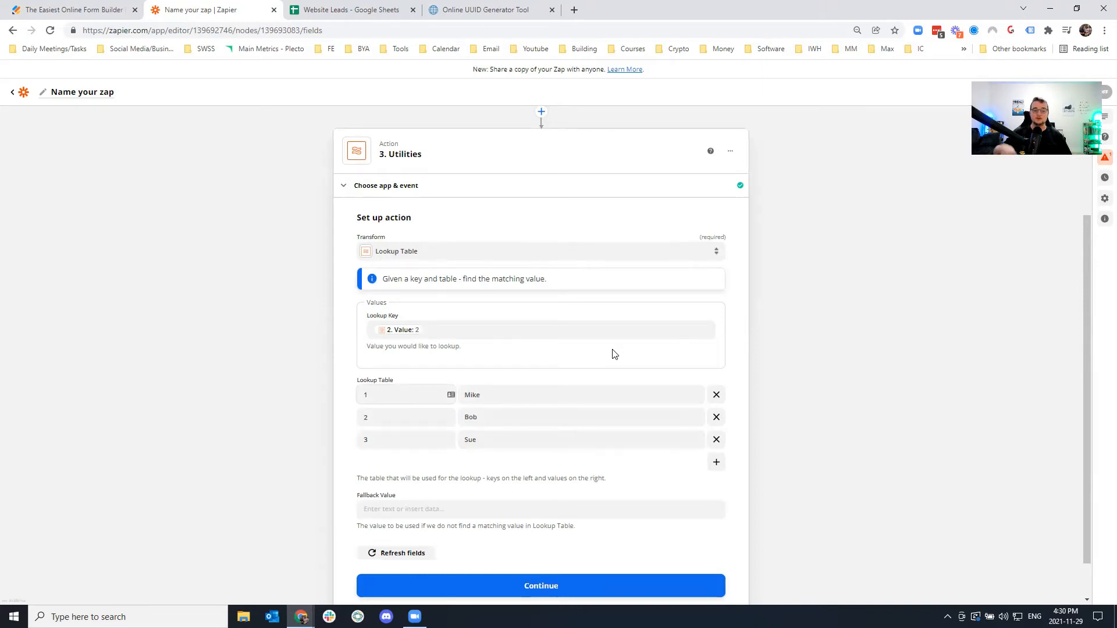
left_click(563, 400)
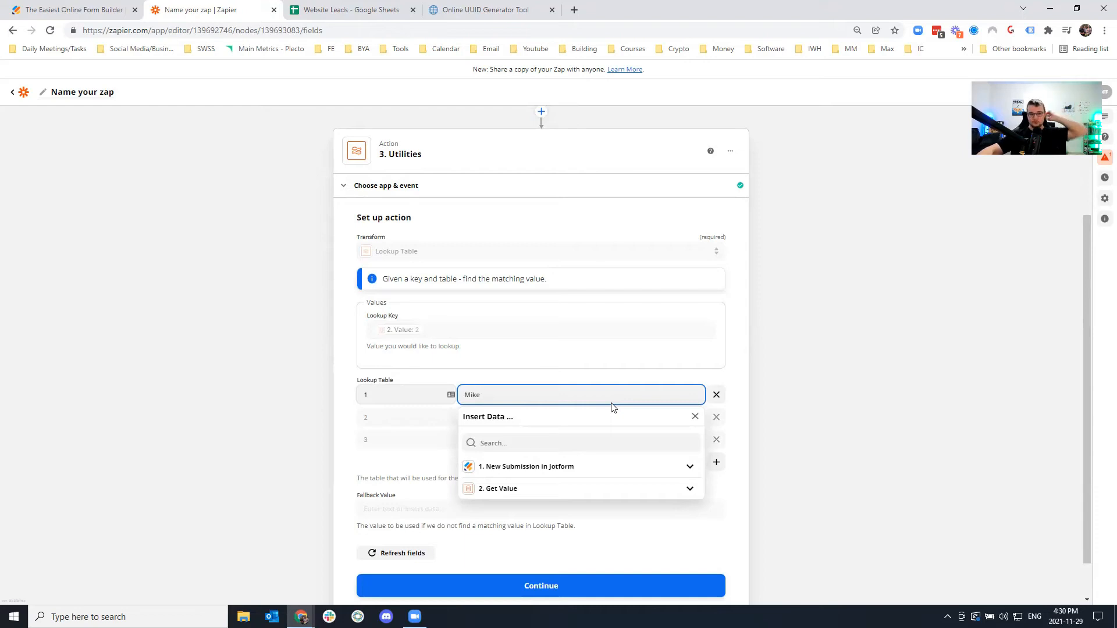
left_click(688, 377)
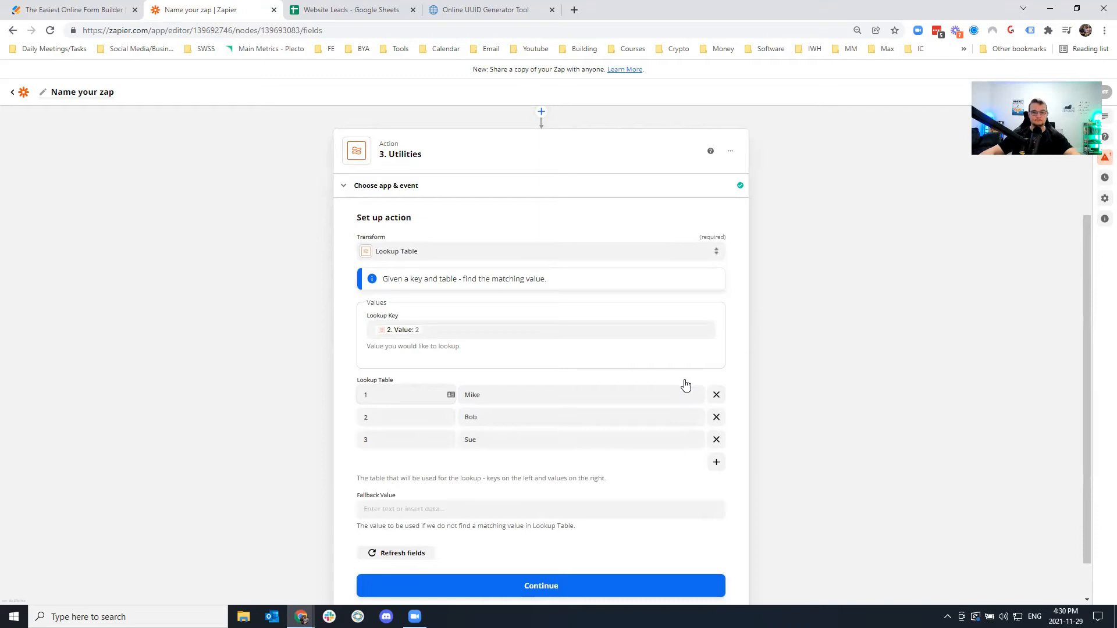
Set the fallback value to 4 and add a lookup table row with key 4 and value Error.
scroll(436, 480, "down", 1)
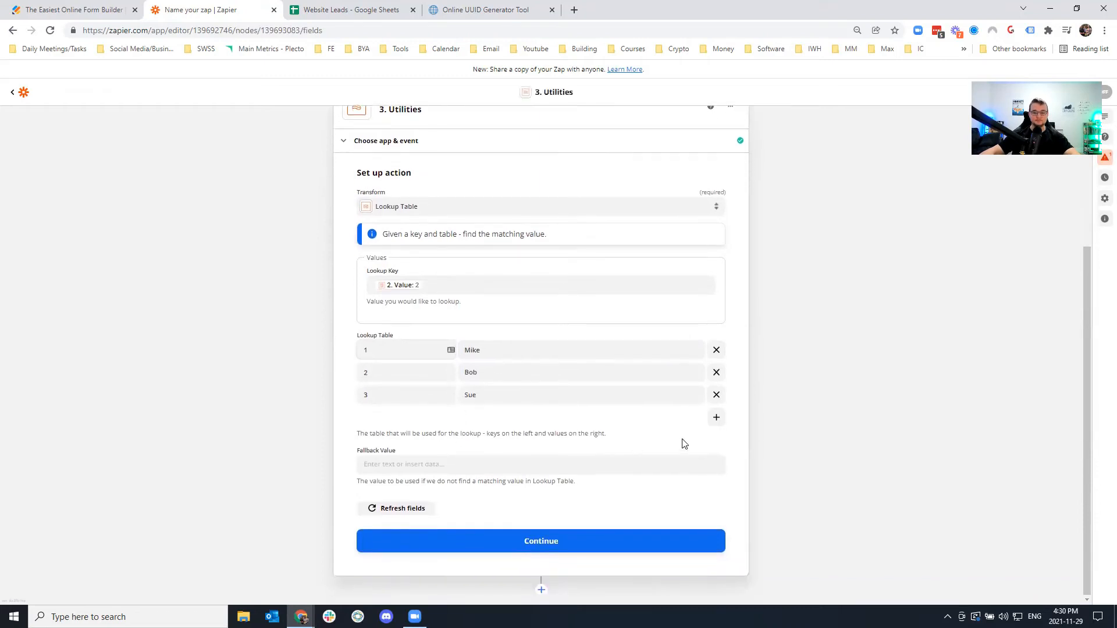
left_click(379, 466)
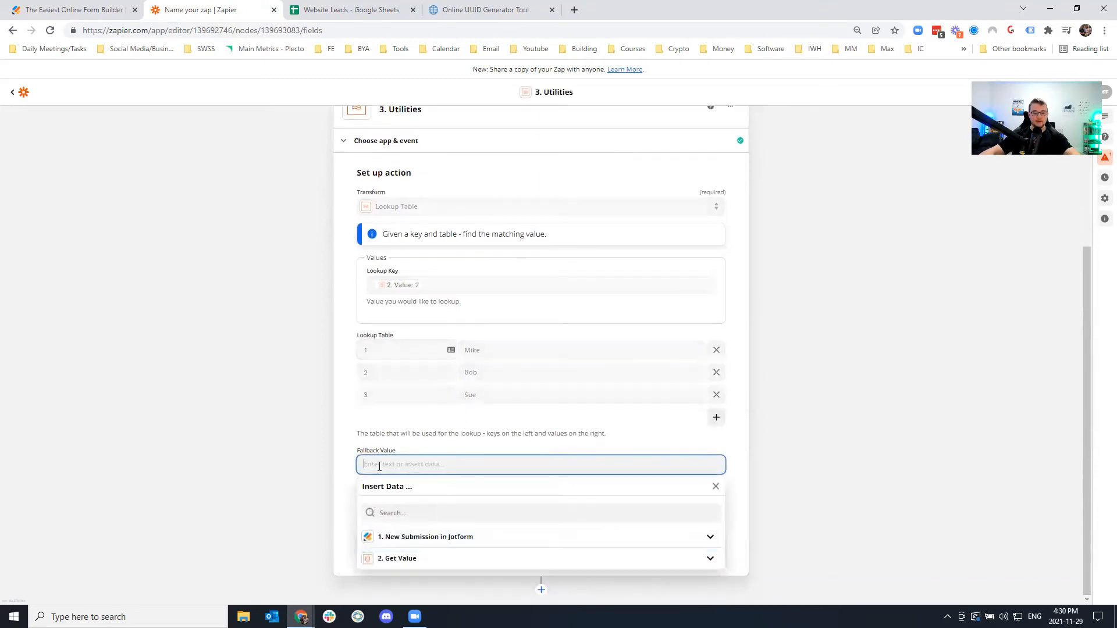
type("4")
left_click(716, 417)
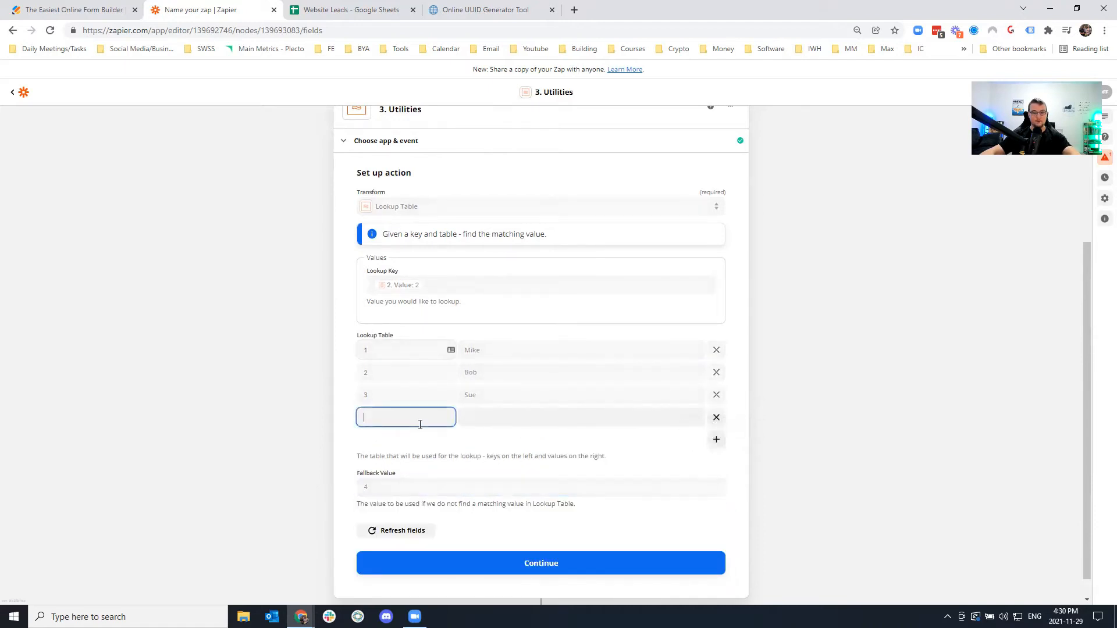
left_click(492, 419)
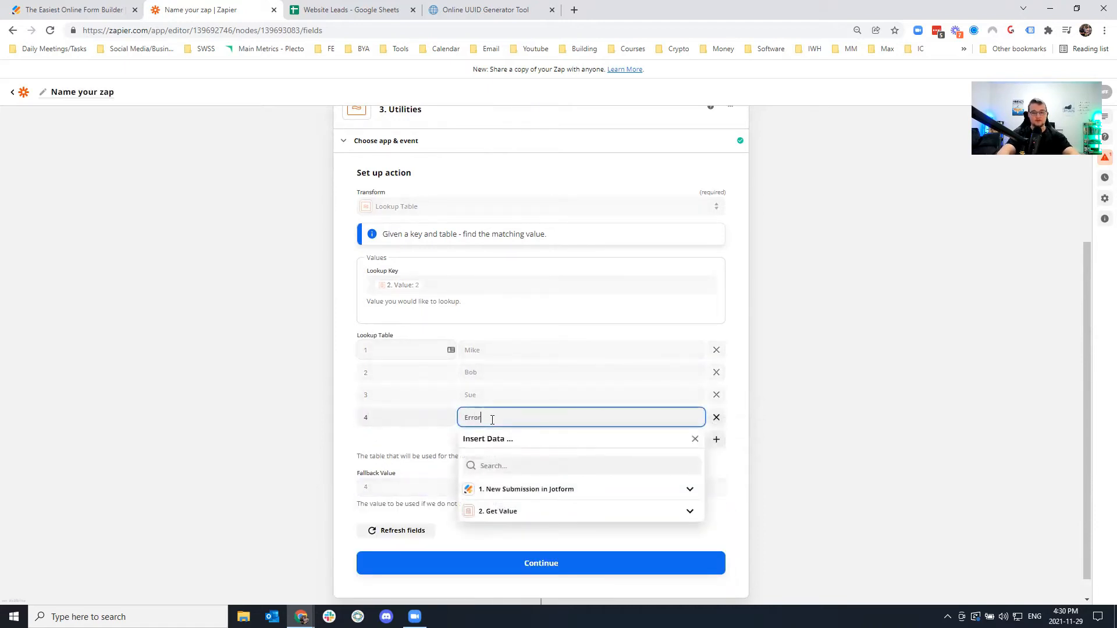
left_click(732, 477)
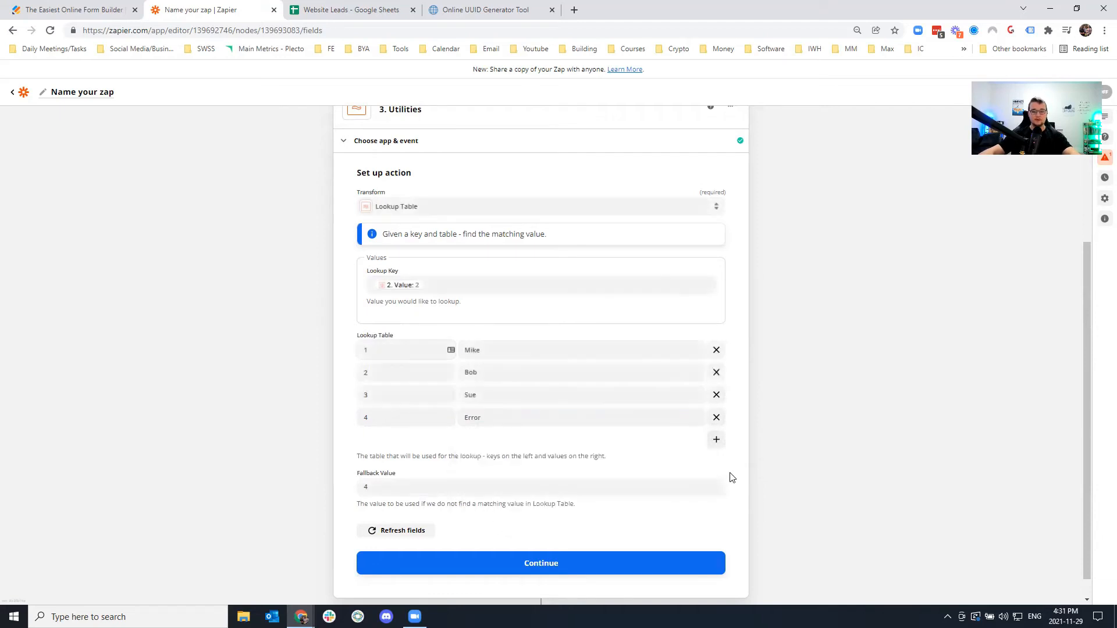
Test the Utilities action, compare its output with the lookup table's first row, and close the action.
left_click(539, 562)
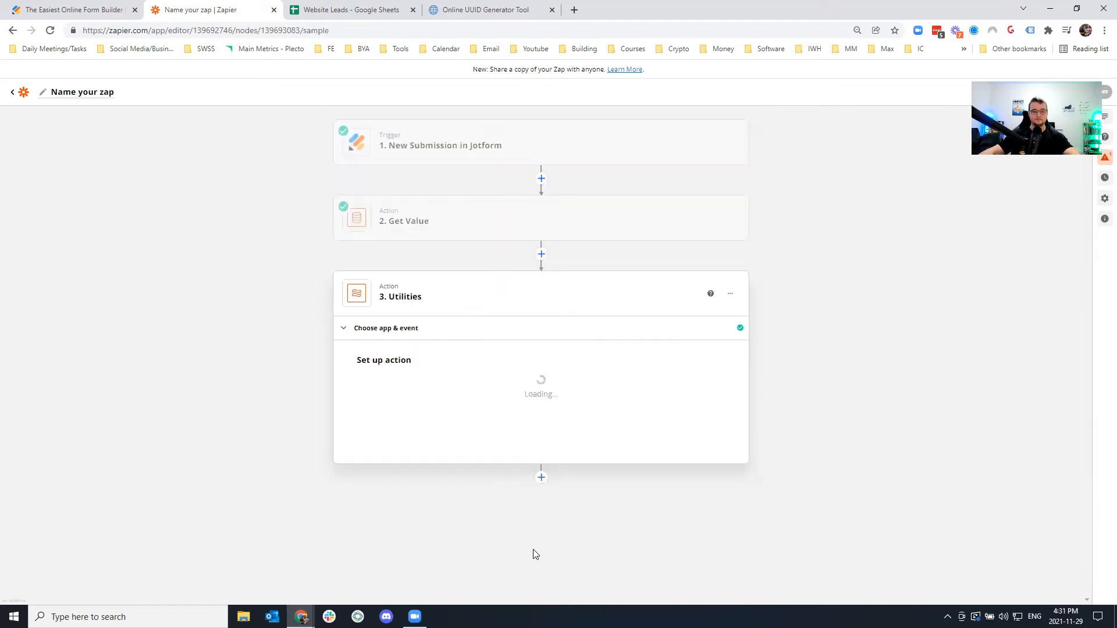
left_click(451, 578)
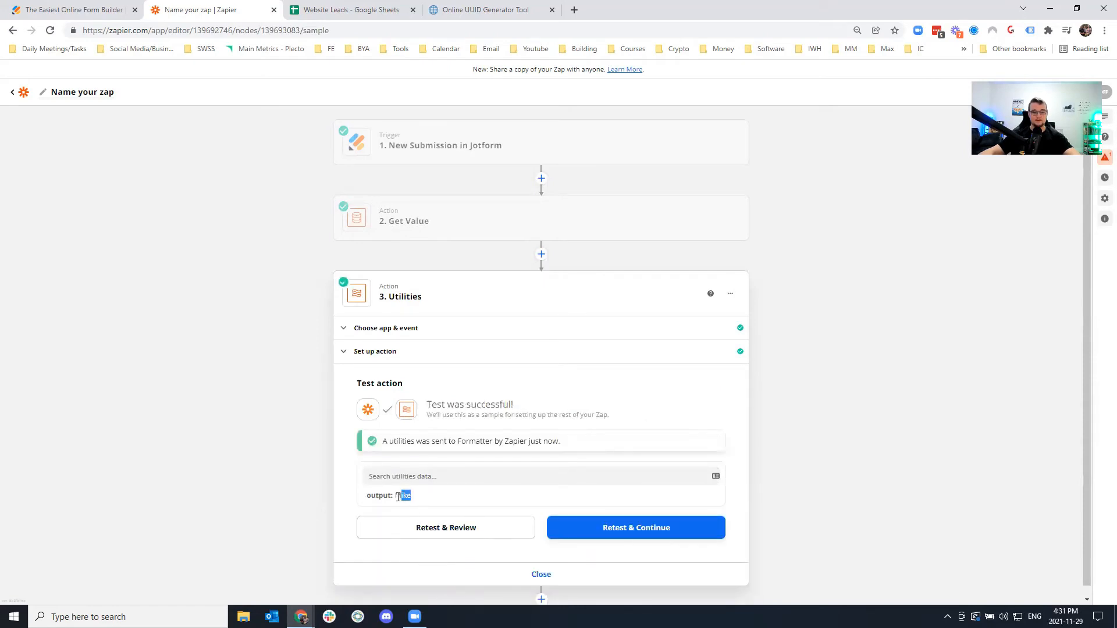
left_click(388, 352)
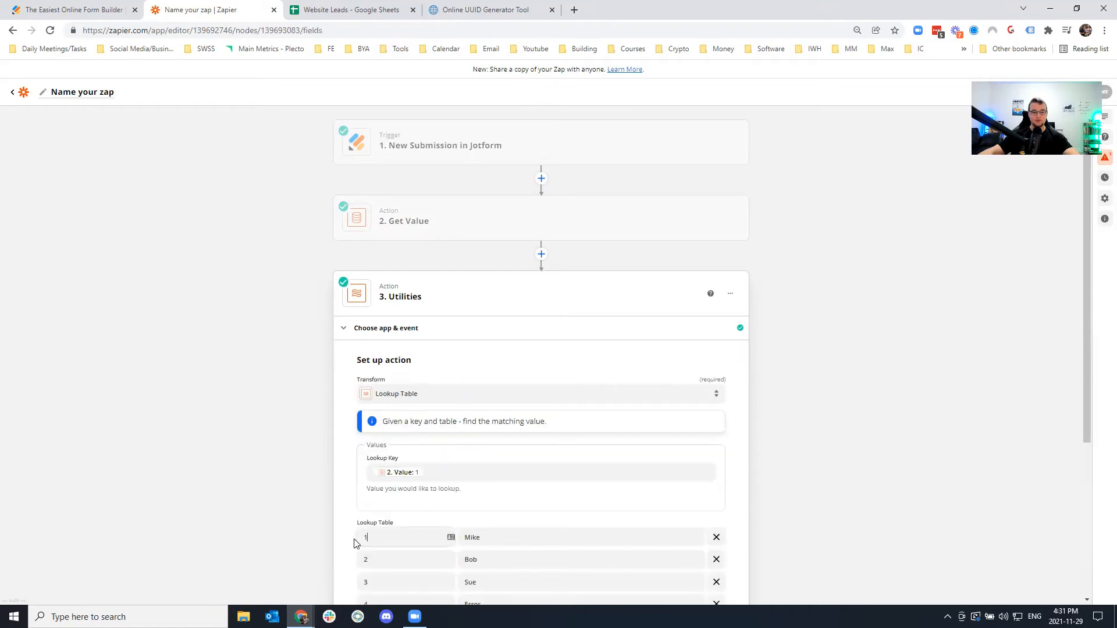
left_click(469, 537)
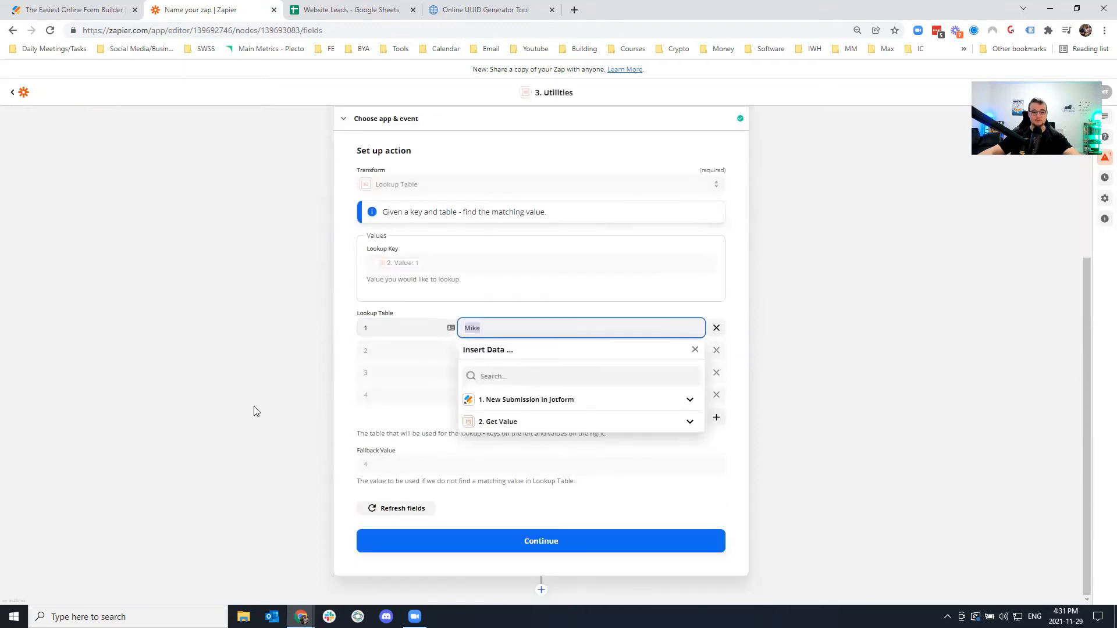
left_click(515, 546)
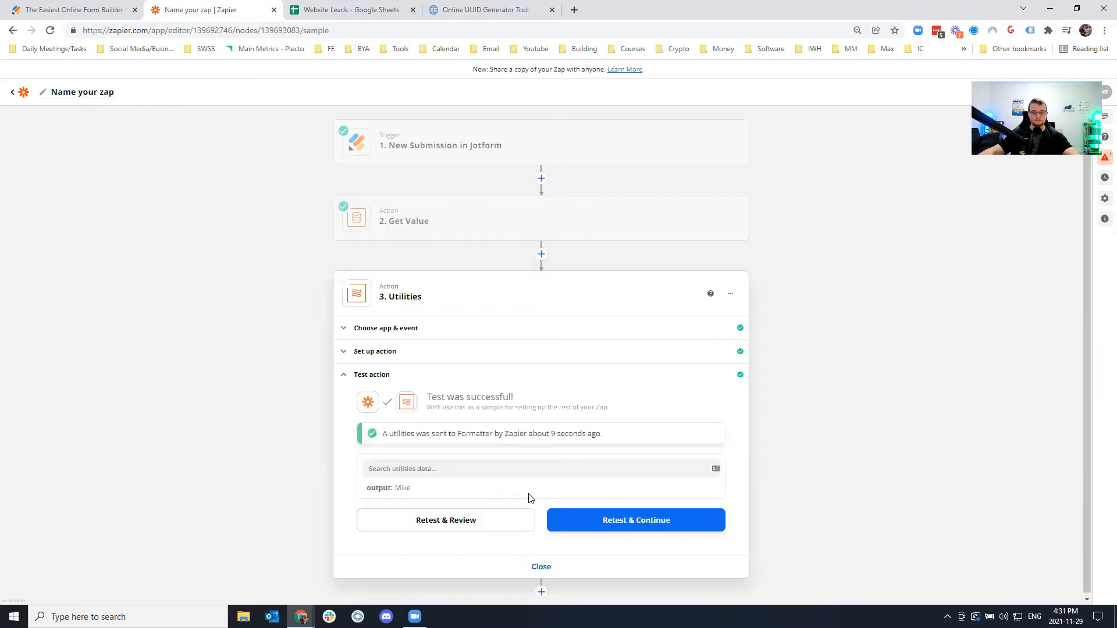
left_click(543, 566)
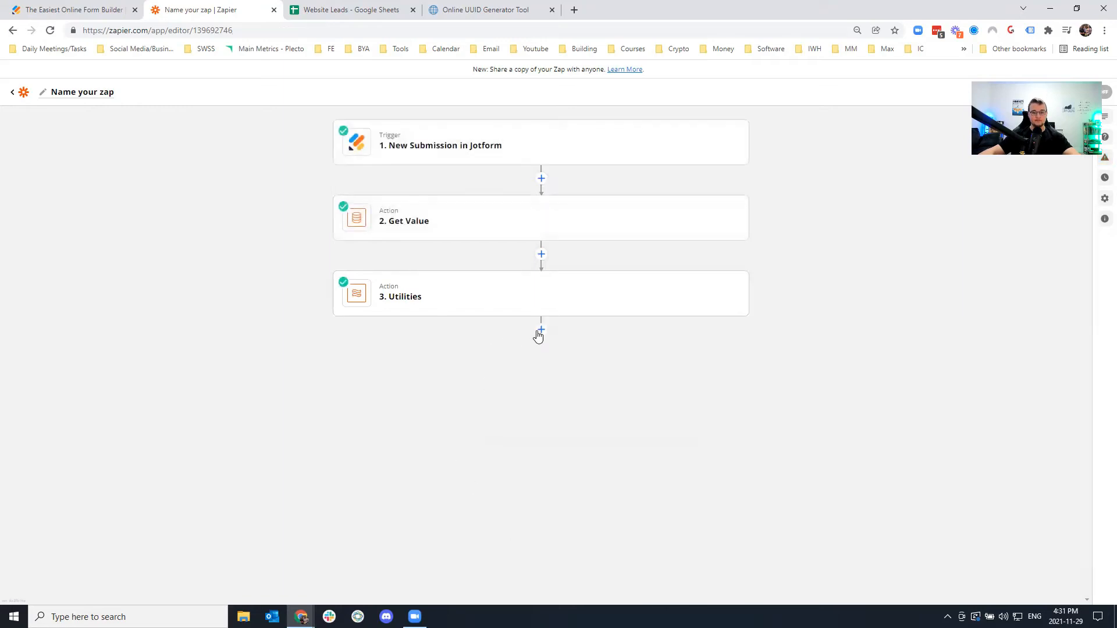
Add a Google Sheets action with the Create Spreadsheet Row event after the Utilities action.
left_click(538, 336)
left_click(392, 535)
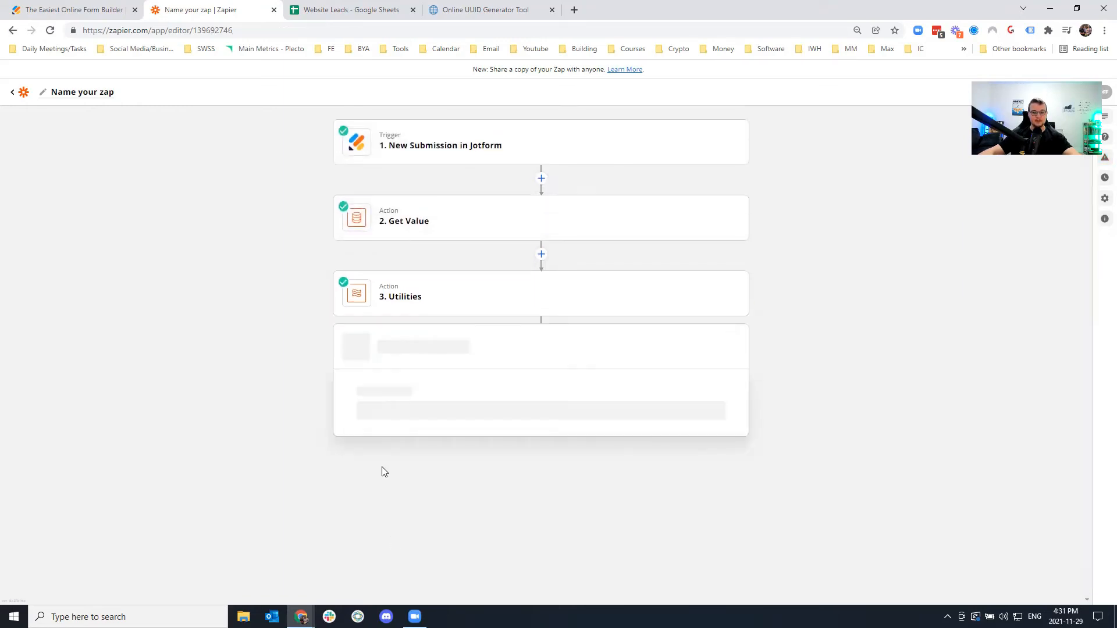
left_click(428, 493)
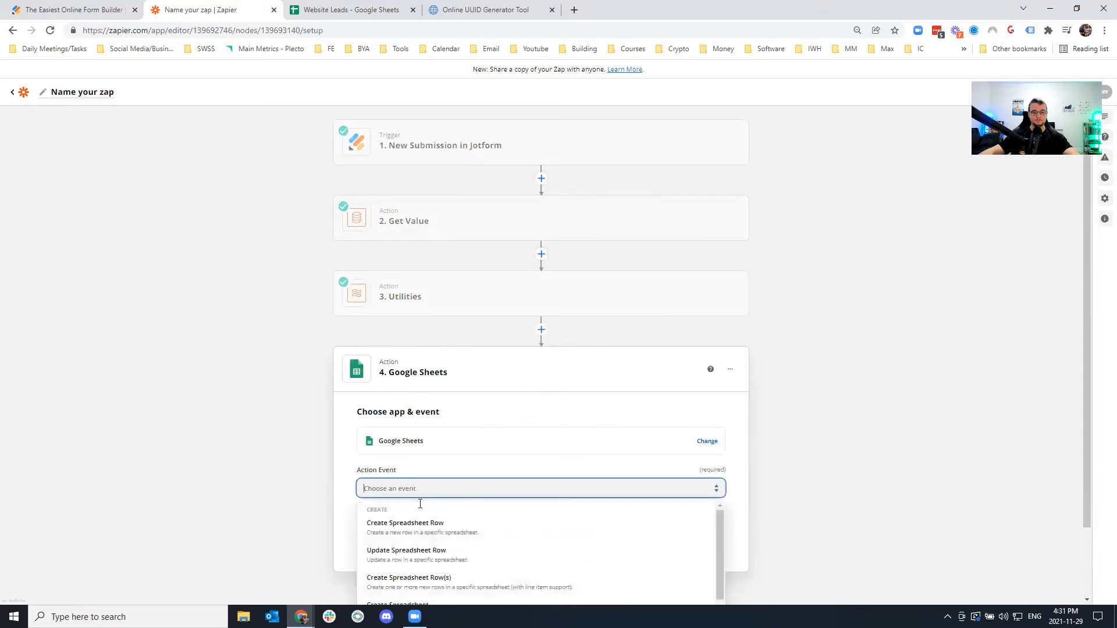
left_click(407, 535)
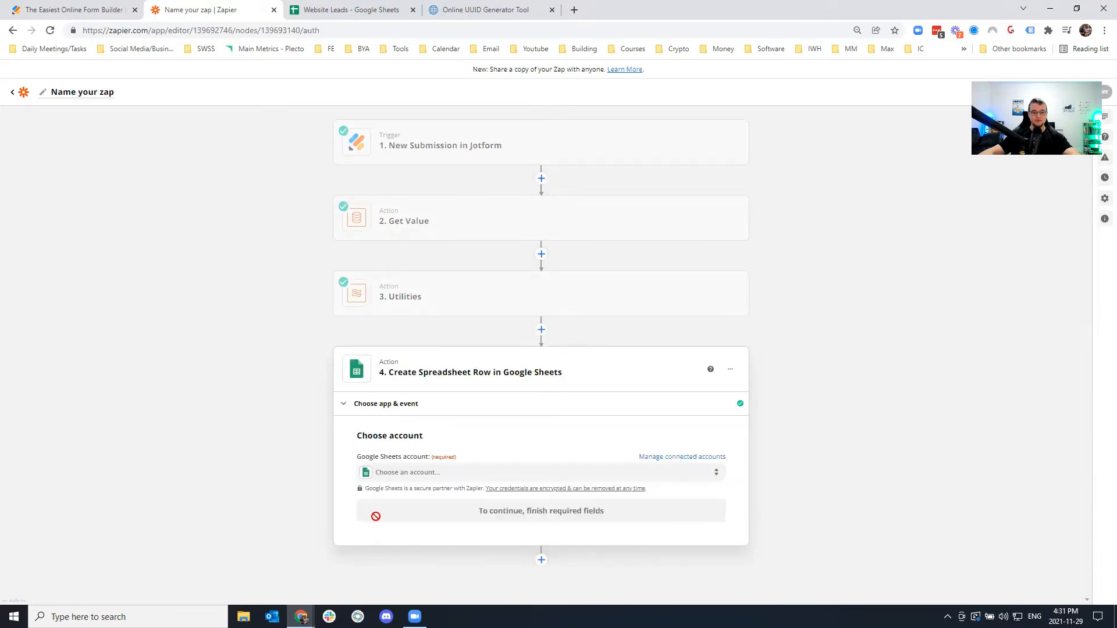
Use the connected Google Sheets account marked #2 for the Create Spreadsheet Row action.
left_click(401, 474)
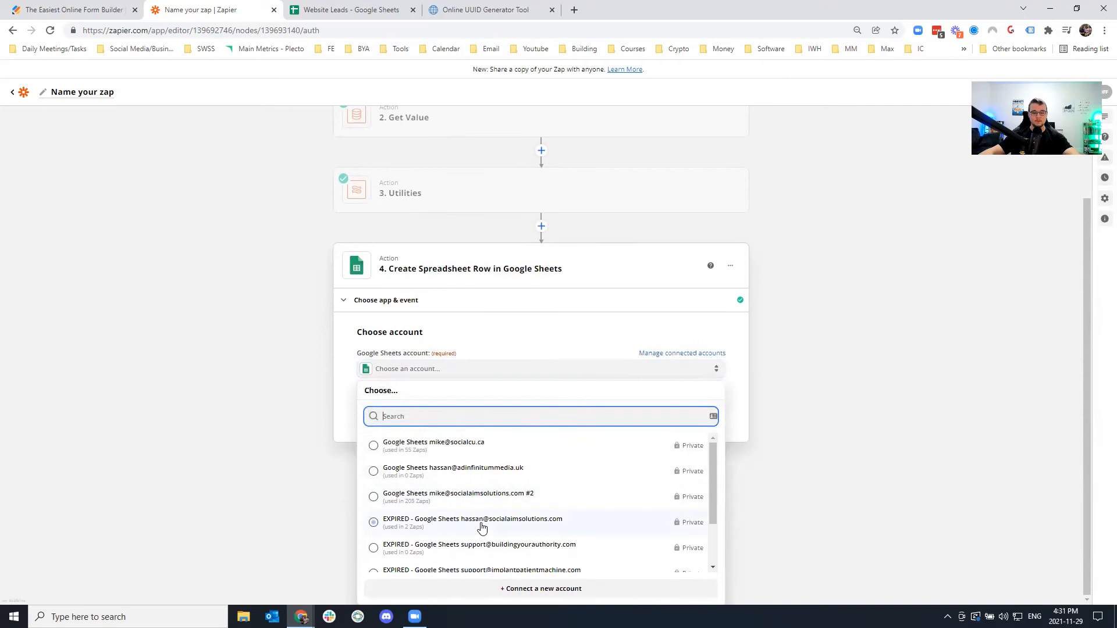
left_click(459, 499)
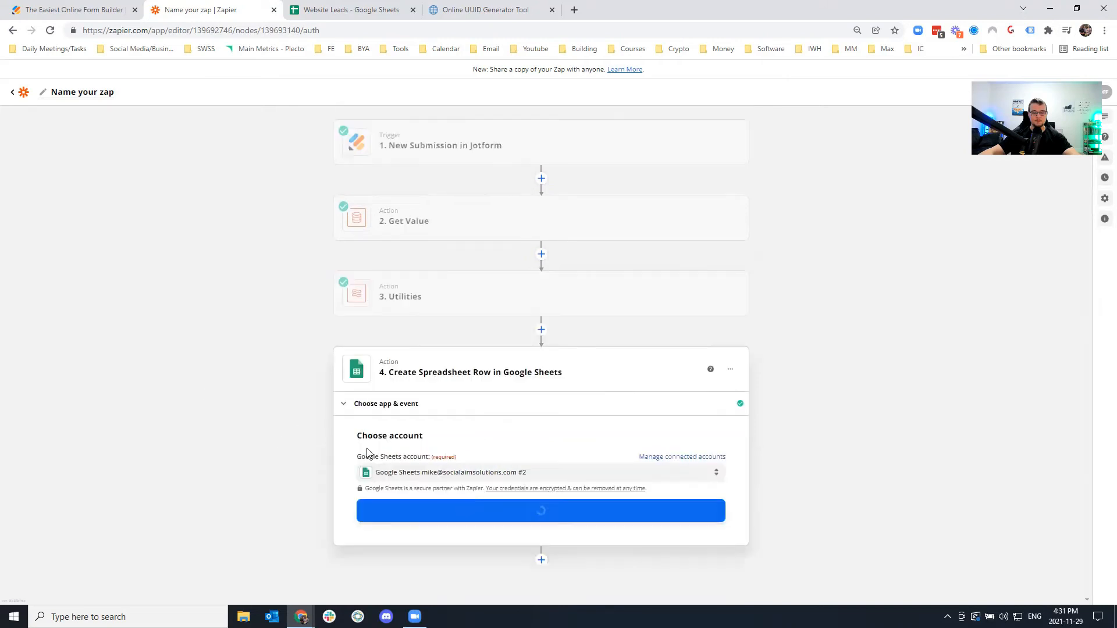
left_click(435, 512)
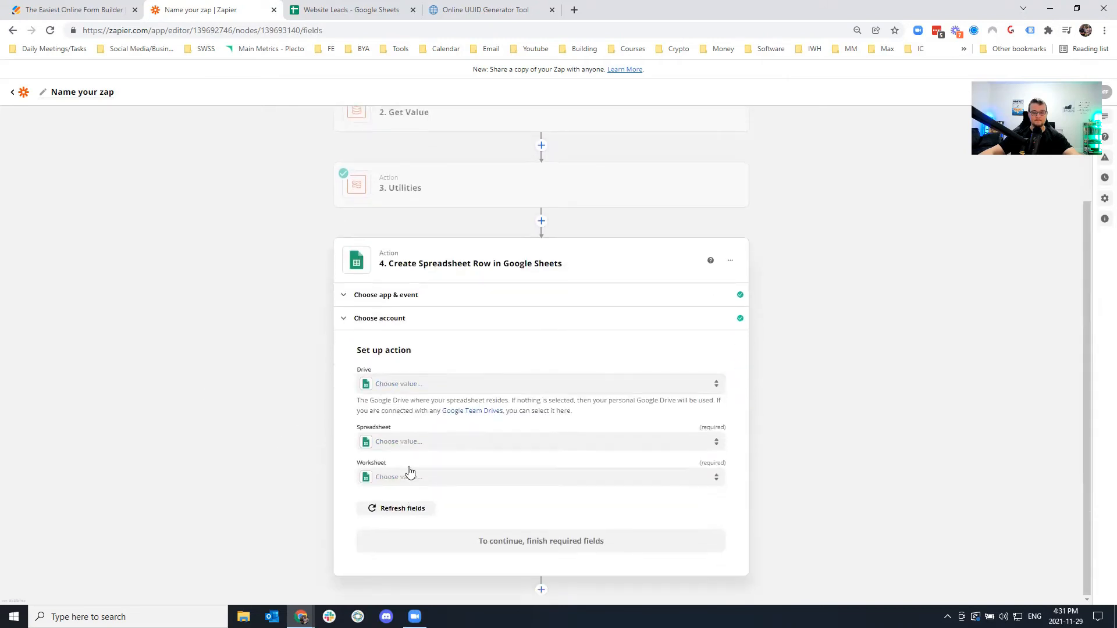
Set the action's spreadsheet to Website Leads and its worksheet to Sheet1.
left_click(406, 442)
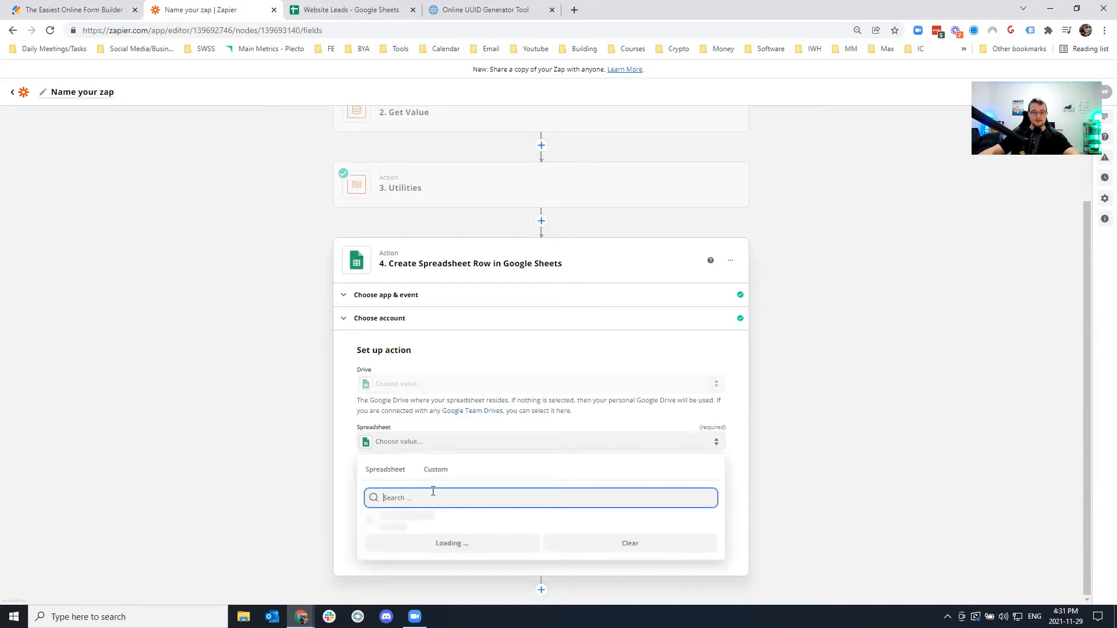
left_click(407, 542)
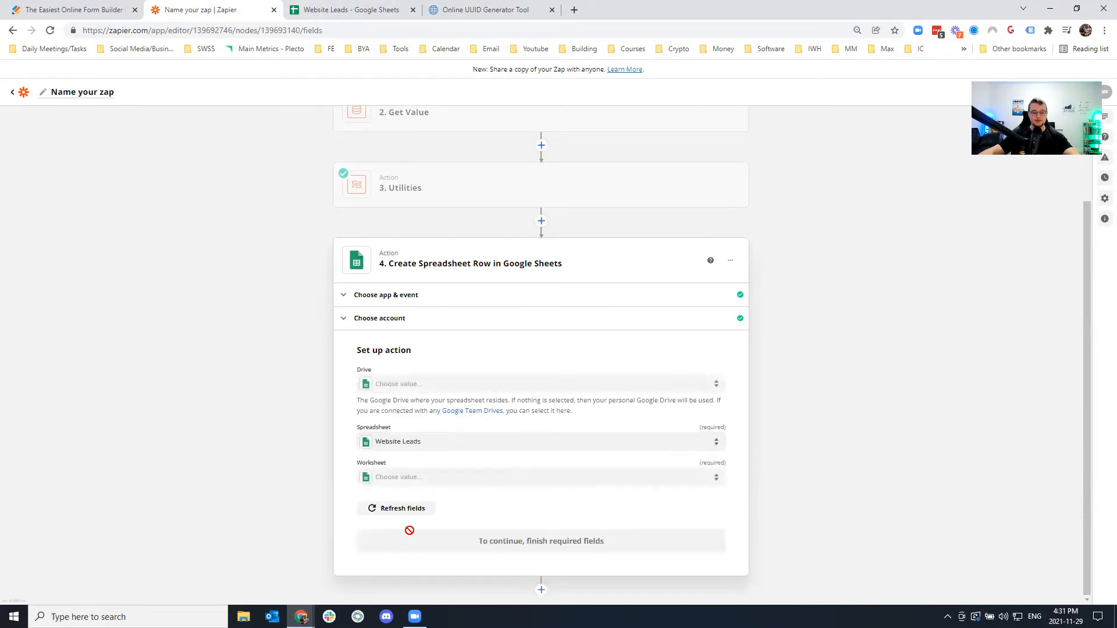
left_click(419, 474)
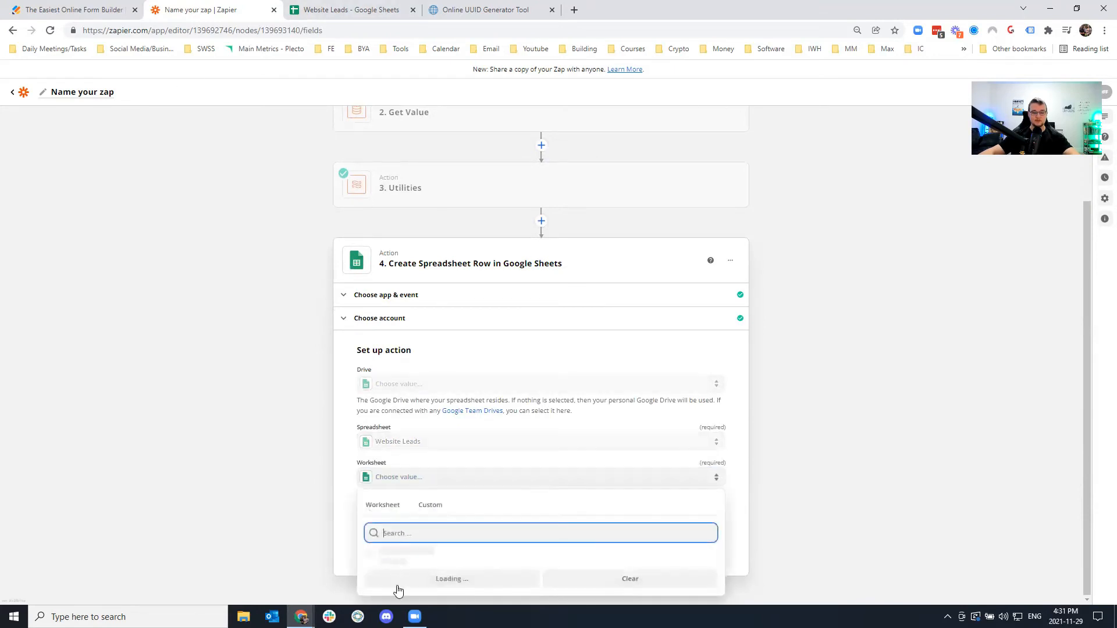
left_click(391, 559)
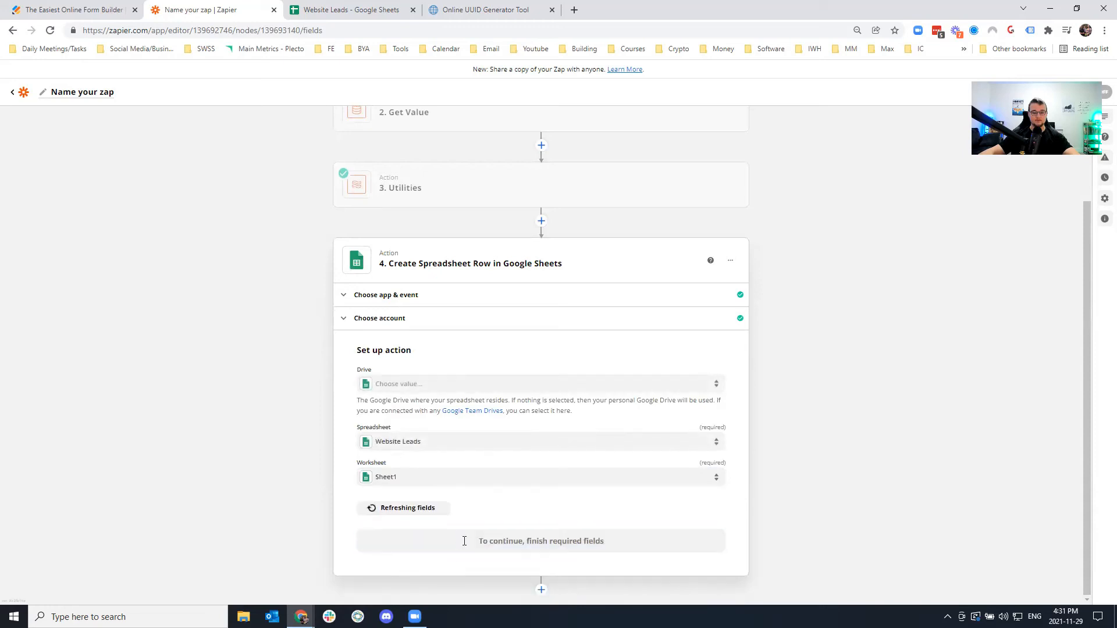
Map the Name and Email columns to the Jotform submission's Fields Name and Fields Email values.
left_click(373, 372)
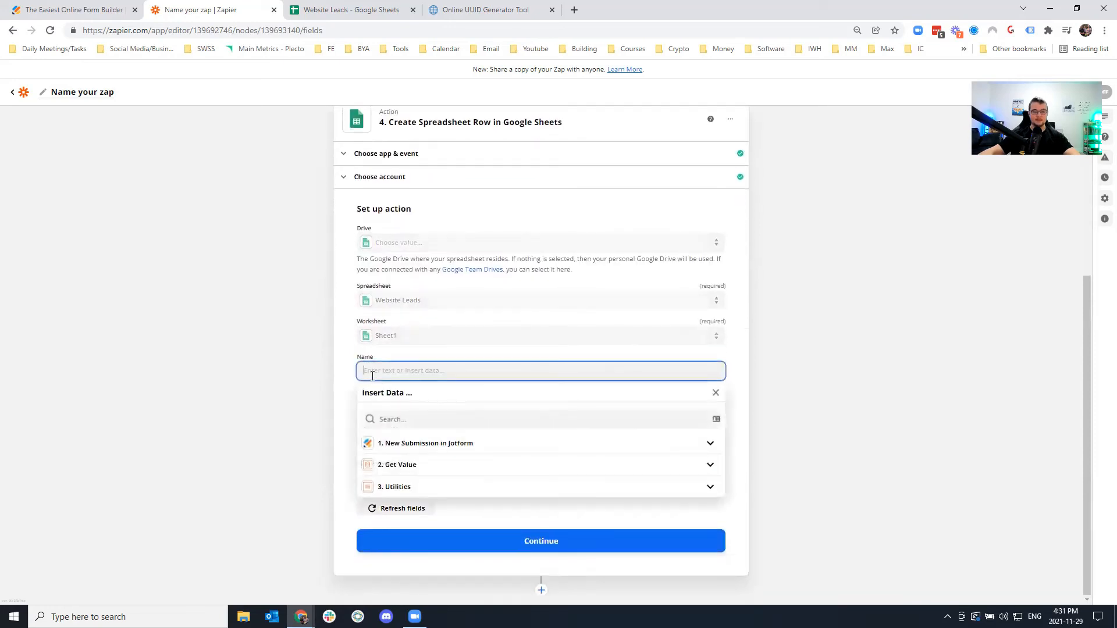
left_click(412, 445)
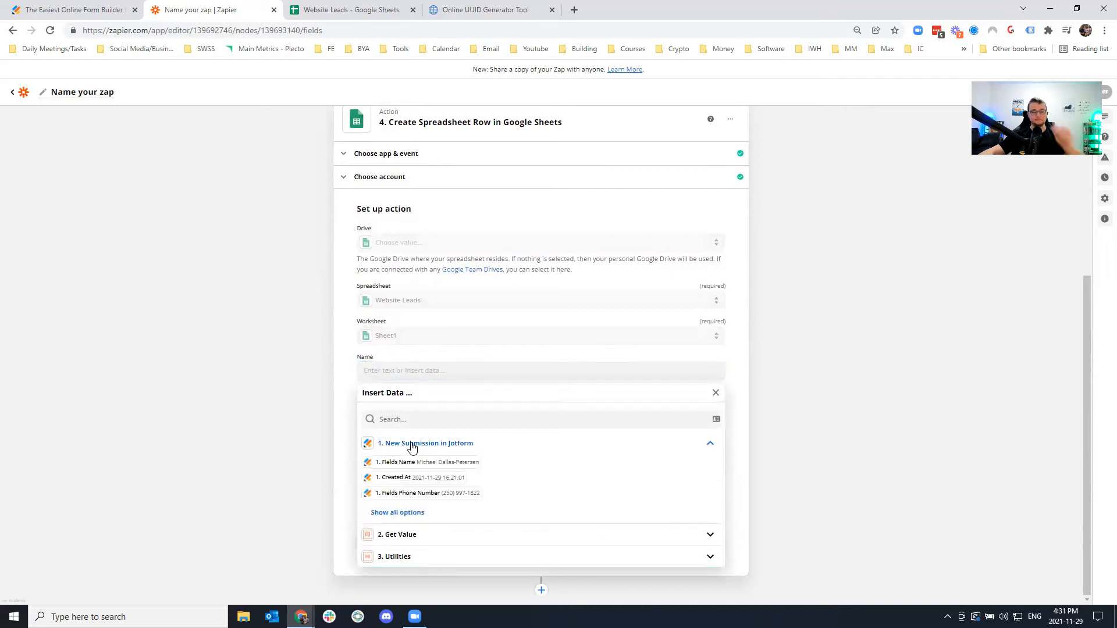
left_click(415, 463)
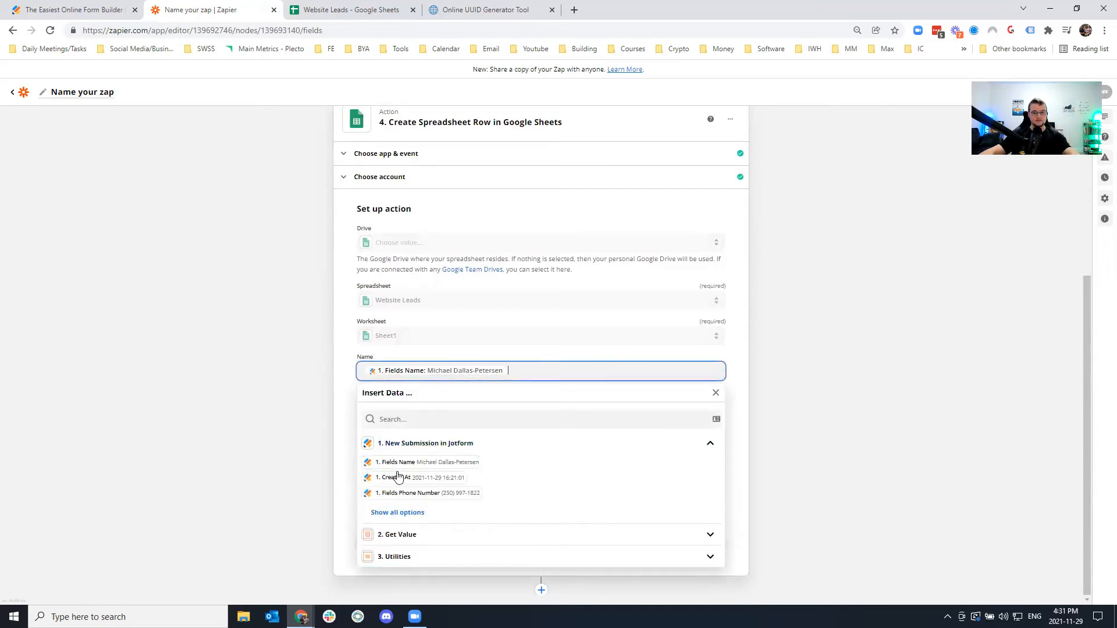
left_click(387, 408)
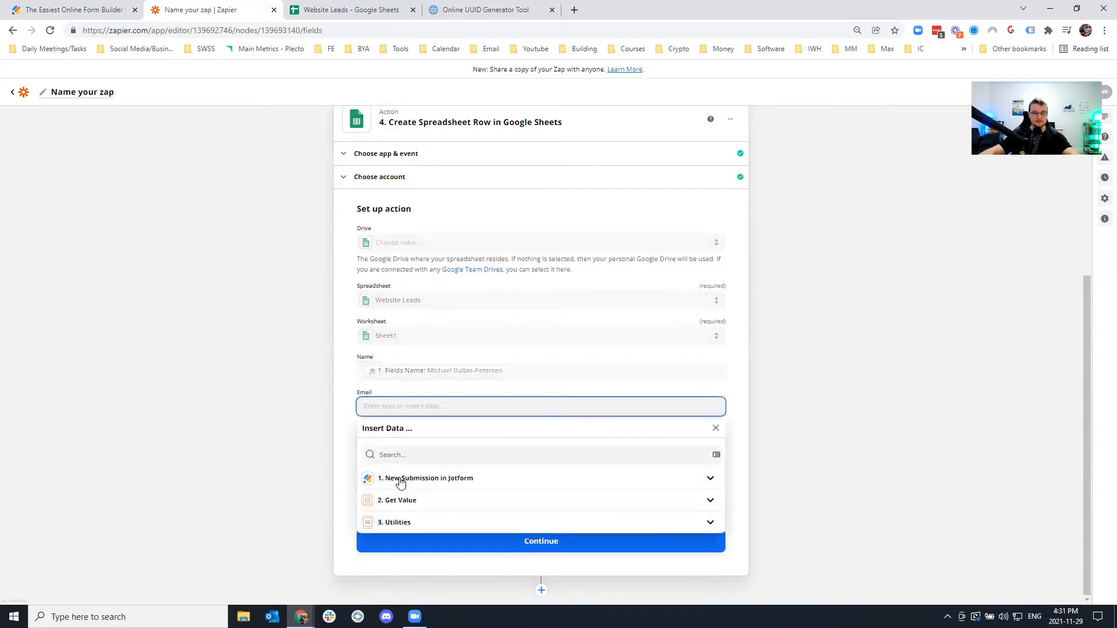
left_click(400, 479)
left_click(392, 546)
left_click(407, 574)
Map Phone Number to the Jotform Fields Phone Number and Rep/Assigned To to the Utilities output Value.
left_click(372, 442)
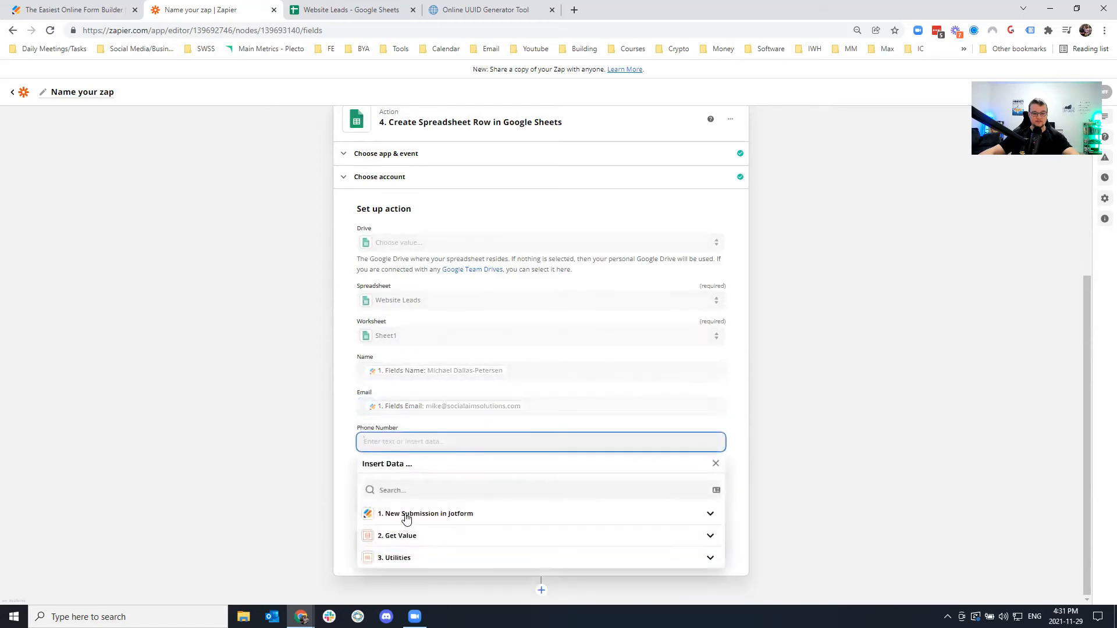
left_click(406, 513)
left_click(404, 581)
left_click(410, 563)
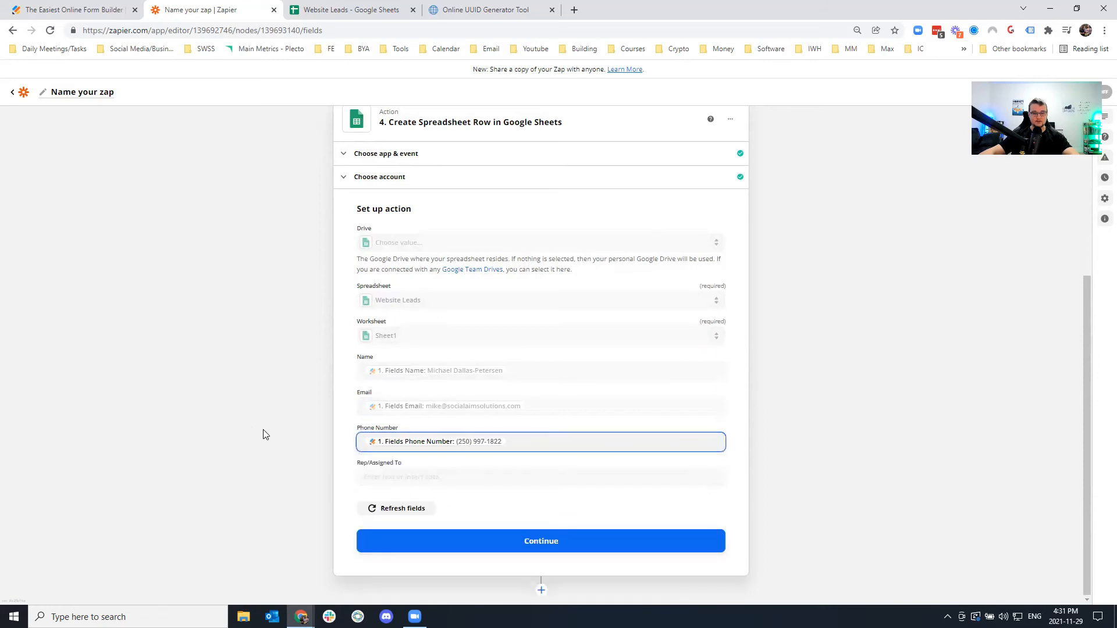
left_click(384, 478)
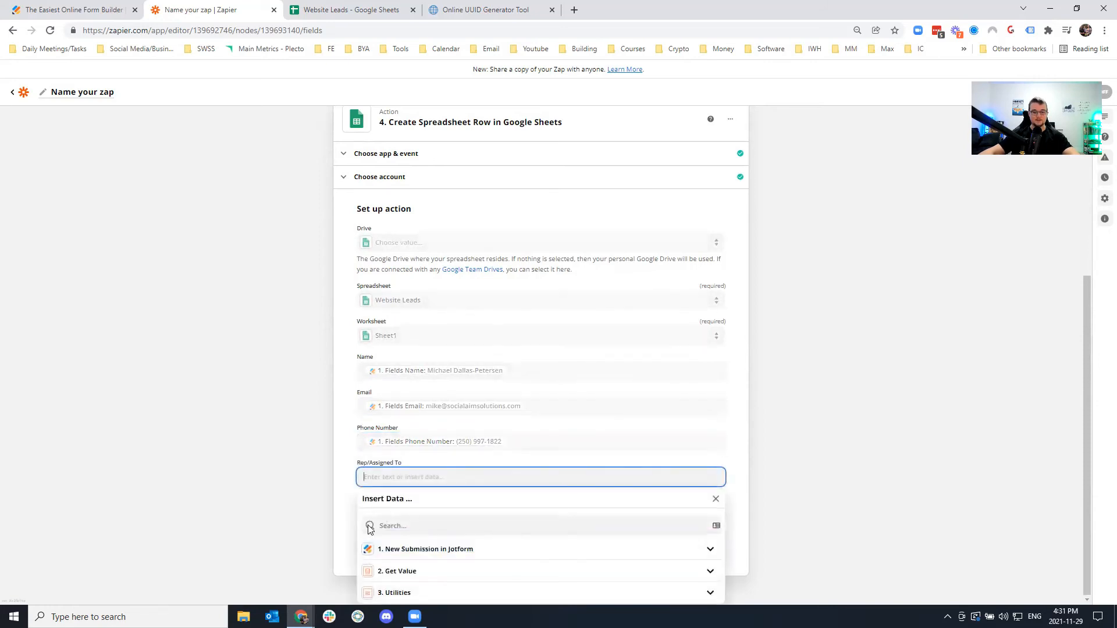
left_click(400, 600)
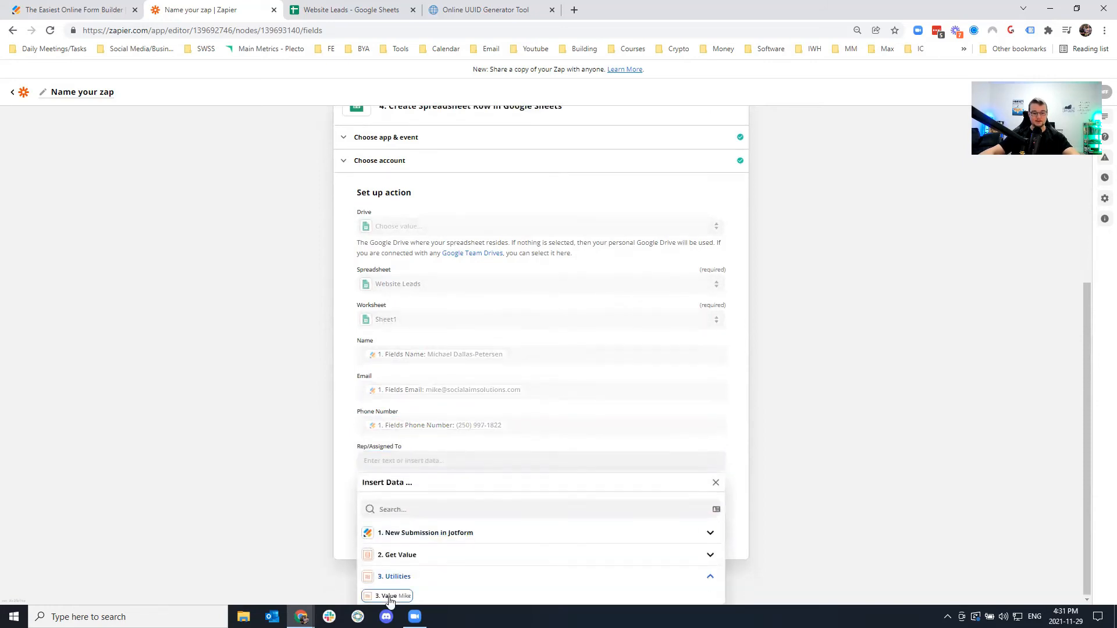
left_click(390, 596)
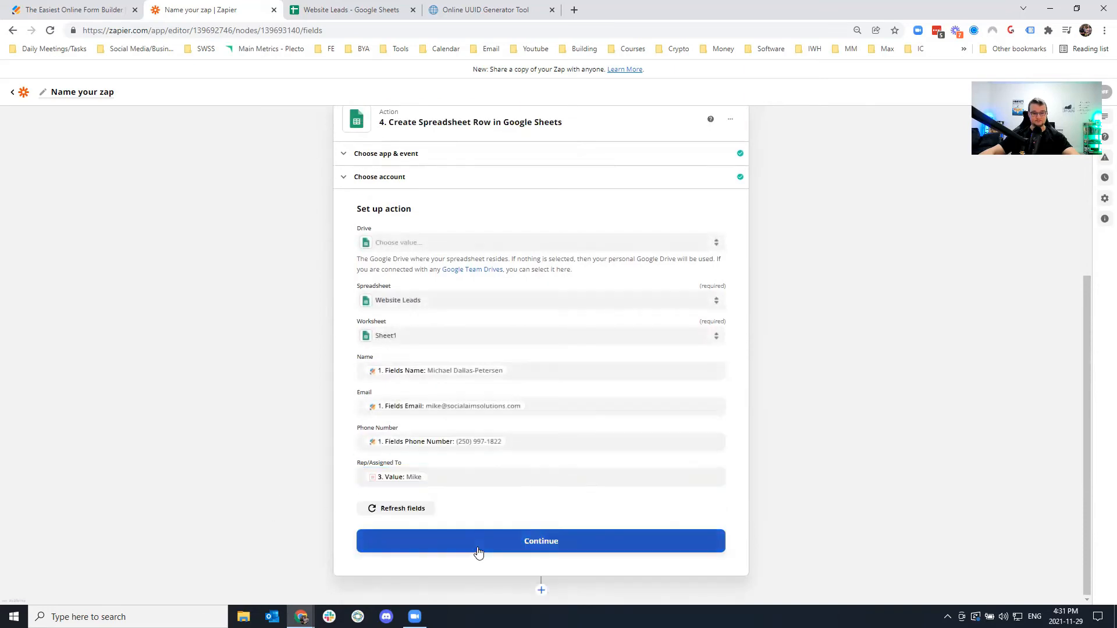
Test the Google Sheets action and check the row it adds to the Website Leads sheet.
left_click(465, 552)
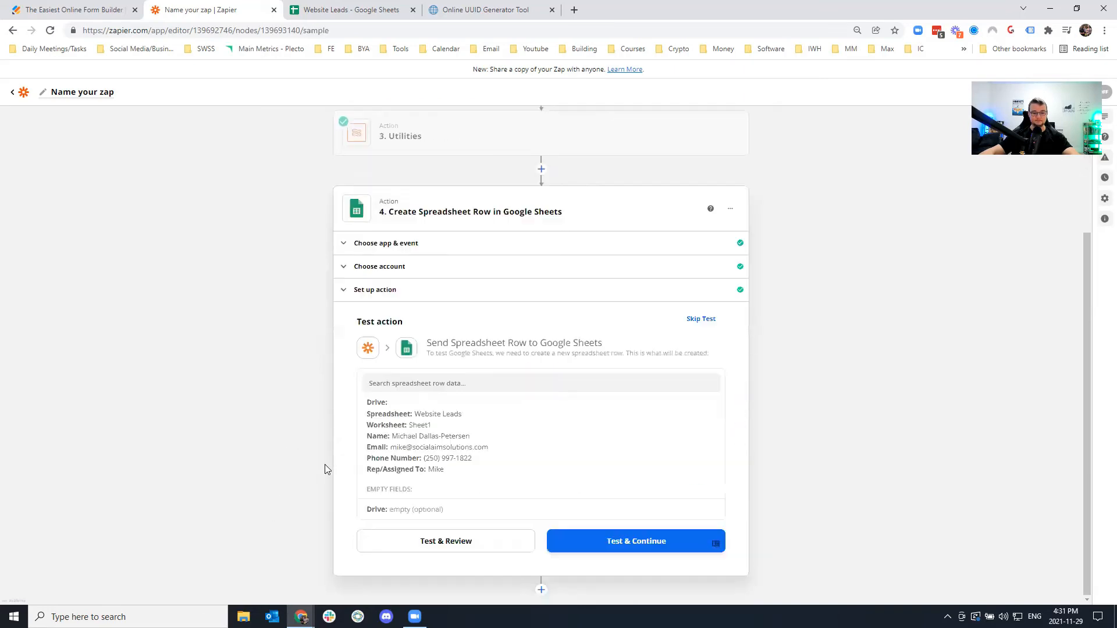
left_click(436, 541)
left_click(358, 10)
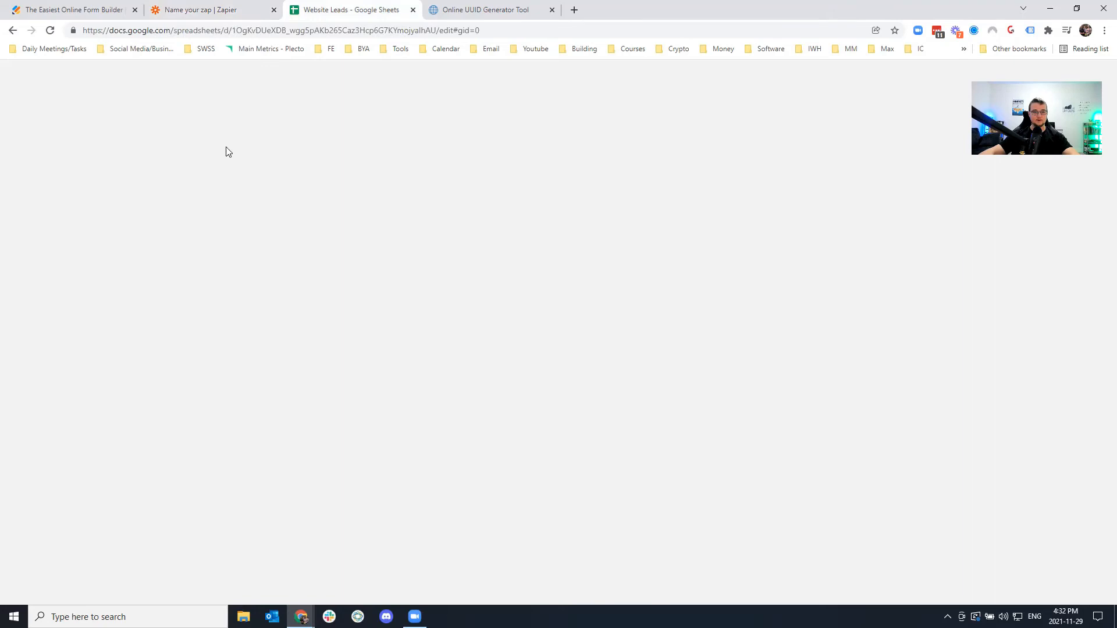
left_click(72, 186)
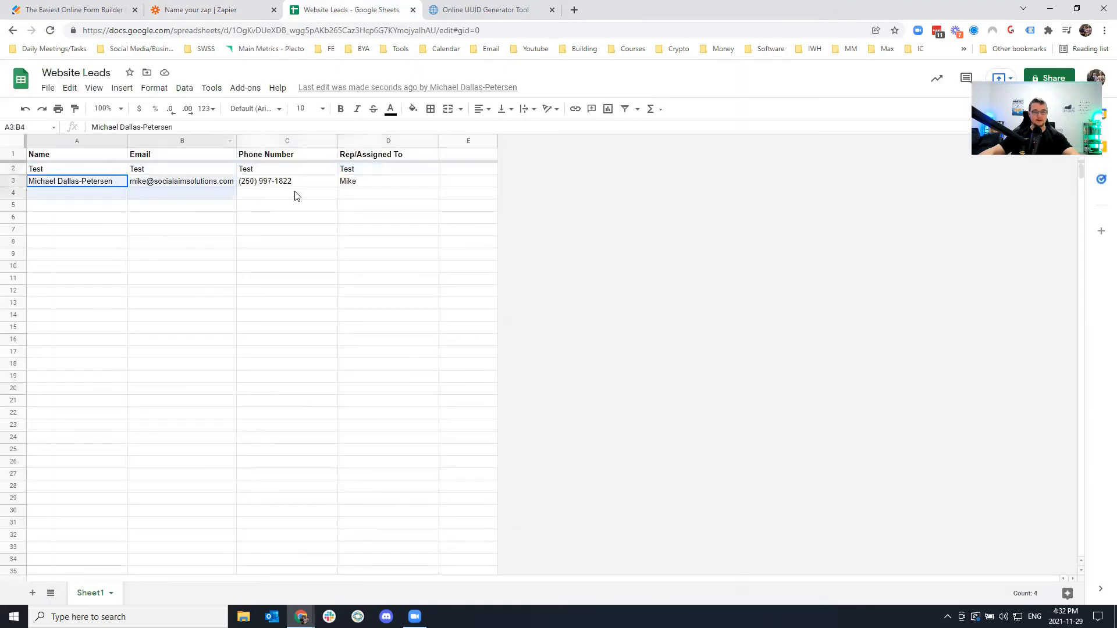
left_click(392, 186, "shift")
left_click(378, 233)
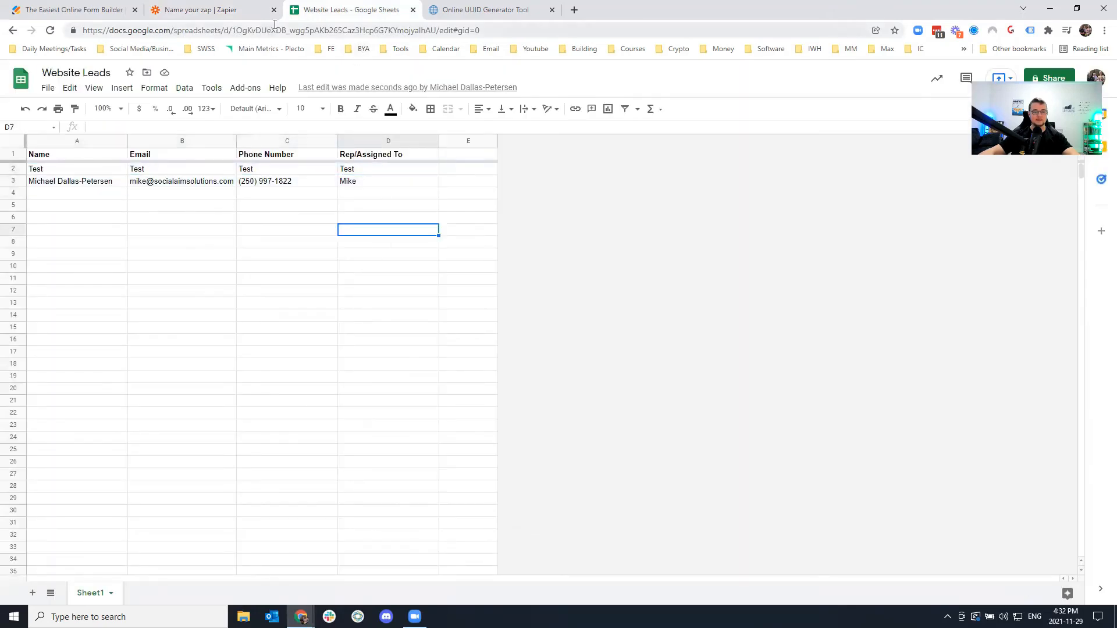
Clear cells A4:D4 in the Website Leads sheet, then return to Zapier and close the Google Sheets action.
left_click(198, 10)
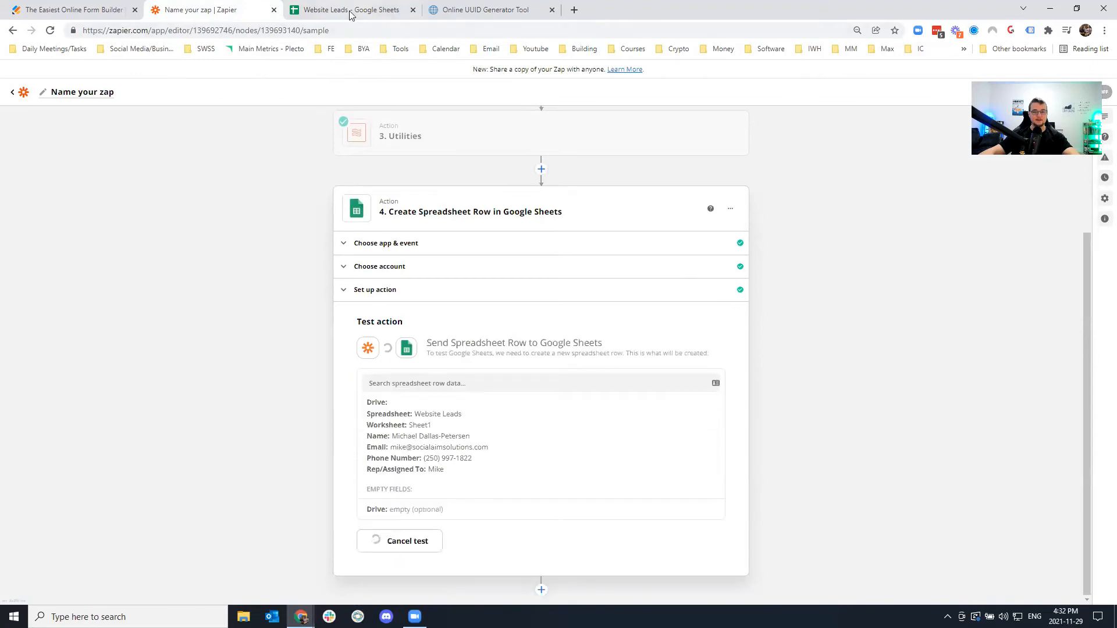
left_click(351, 10)
left_click_drag(75, 189, 342, 193)
key("Delete")
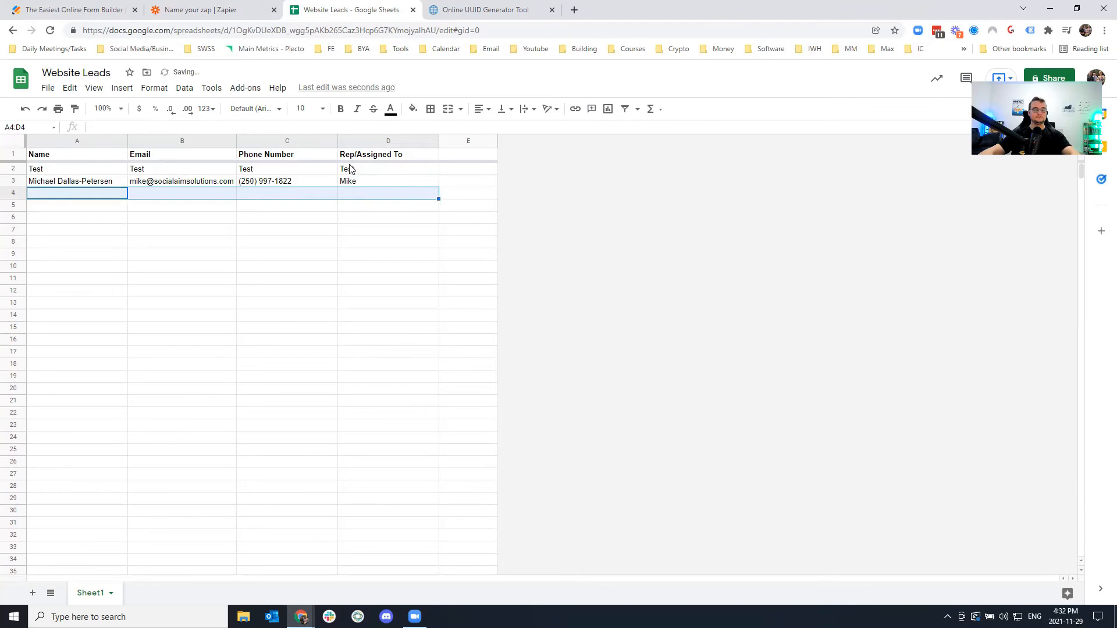
left_click(220, 12)
left_click(541, 565)
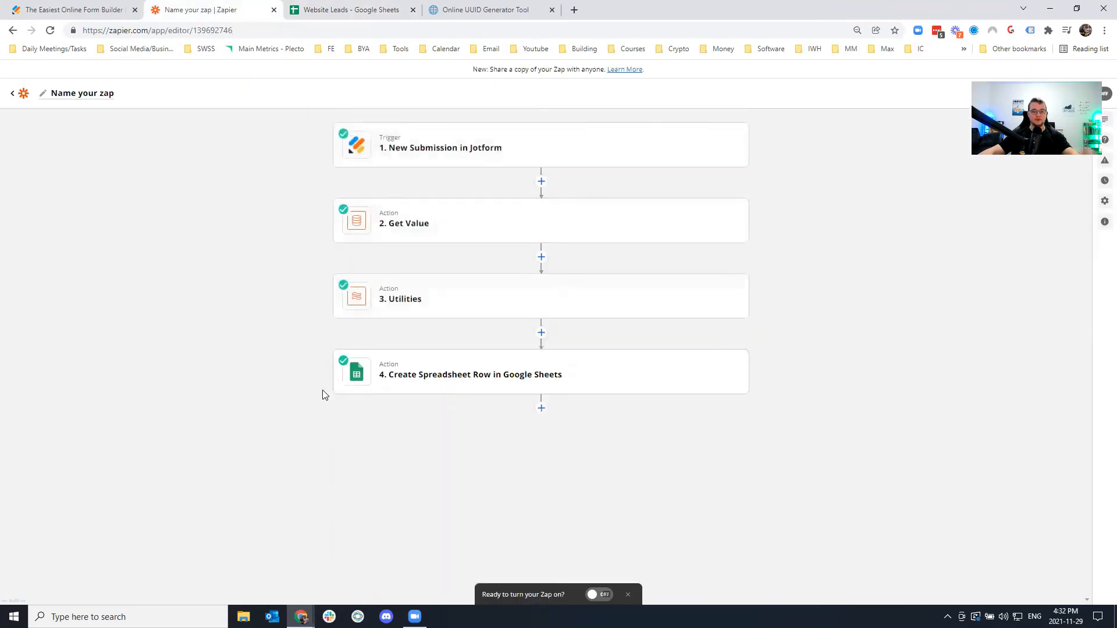
Add a Storage by Zapier action with the Increment Value event after the Google Sheets action.
left_click(541, 414)
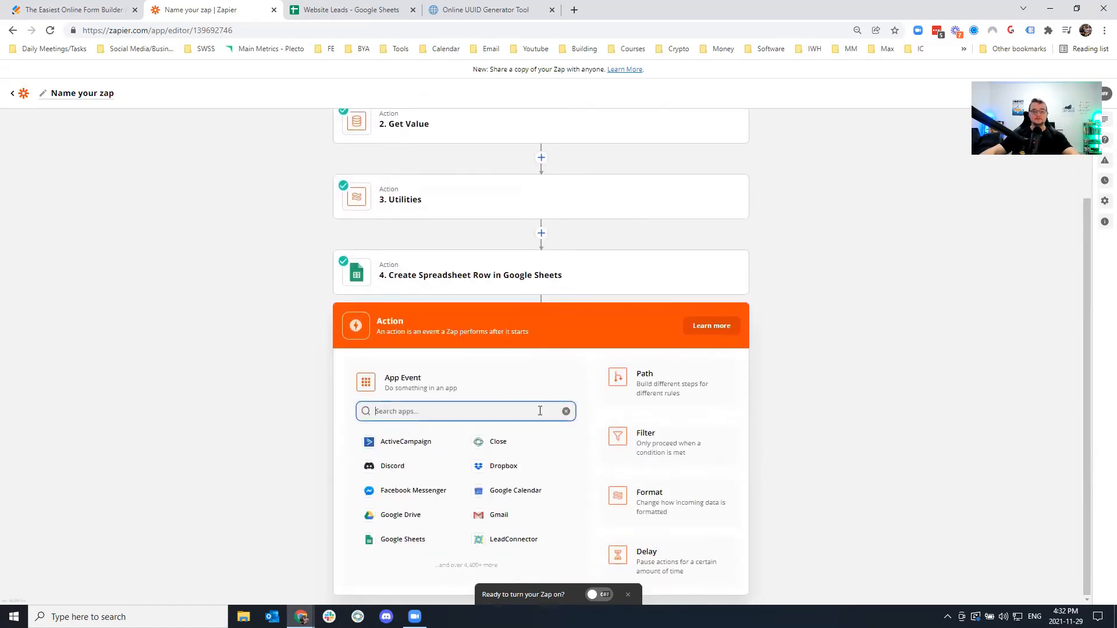
type("stor")
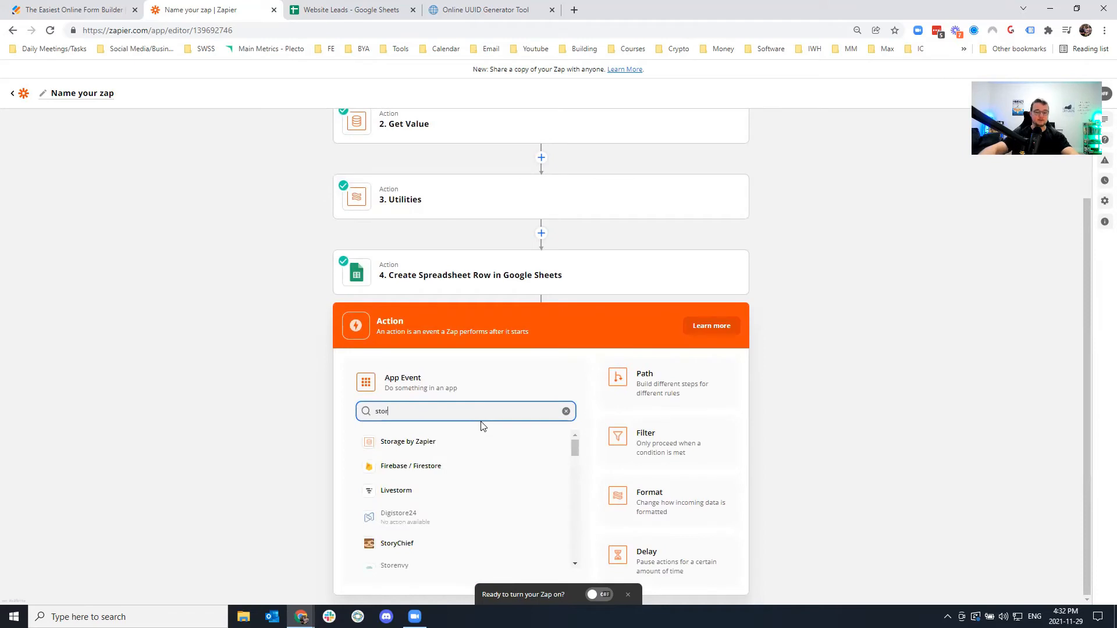
left_click(387, 448)
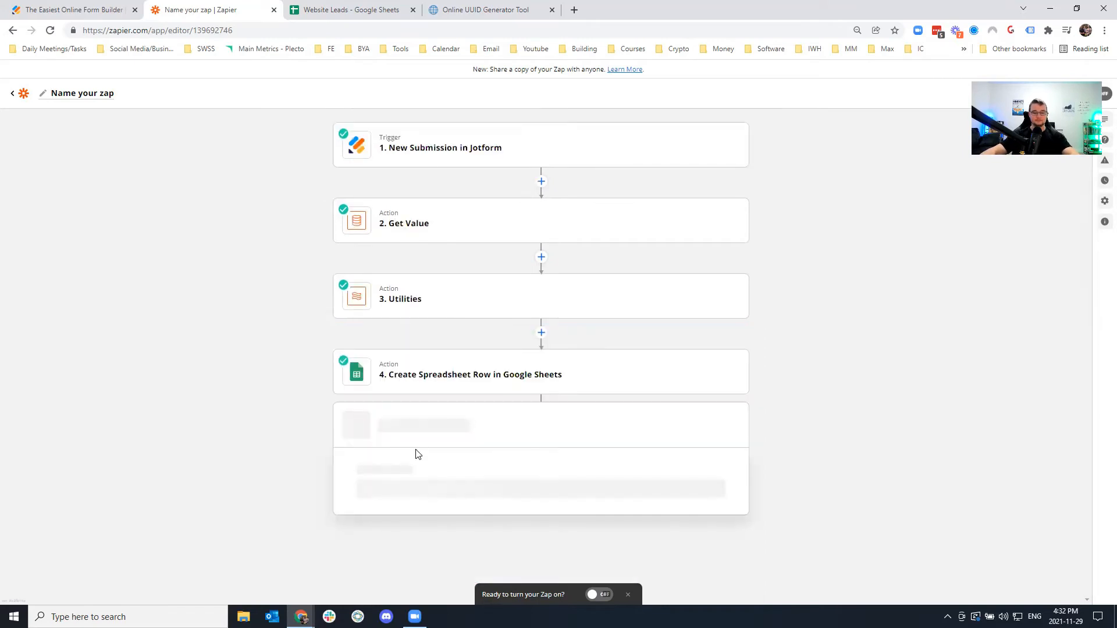
scroll(420, 465, "down", 2)
left_click(430, 491)
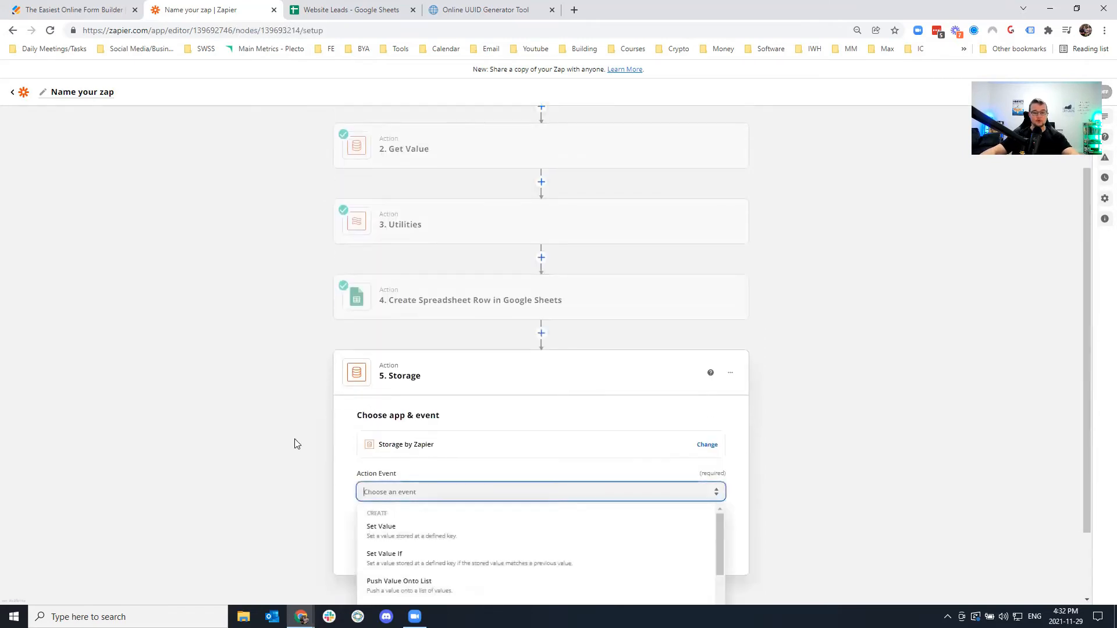
scroll(294, 444, "down", 2)
scroll(434, 546, "down", 5)
scroll(439, 541, "up", 3)
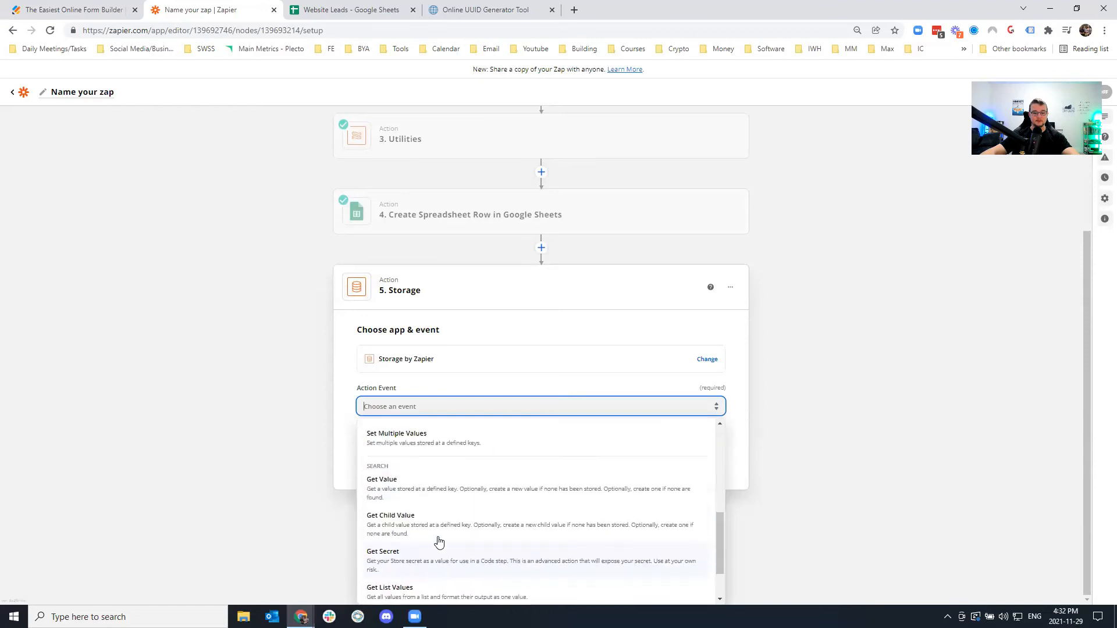
left_click(398, 523)
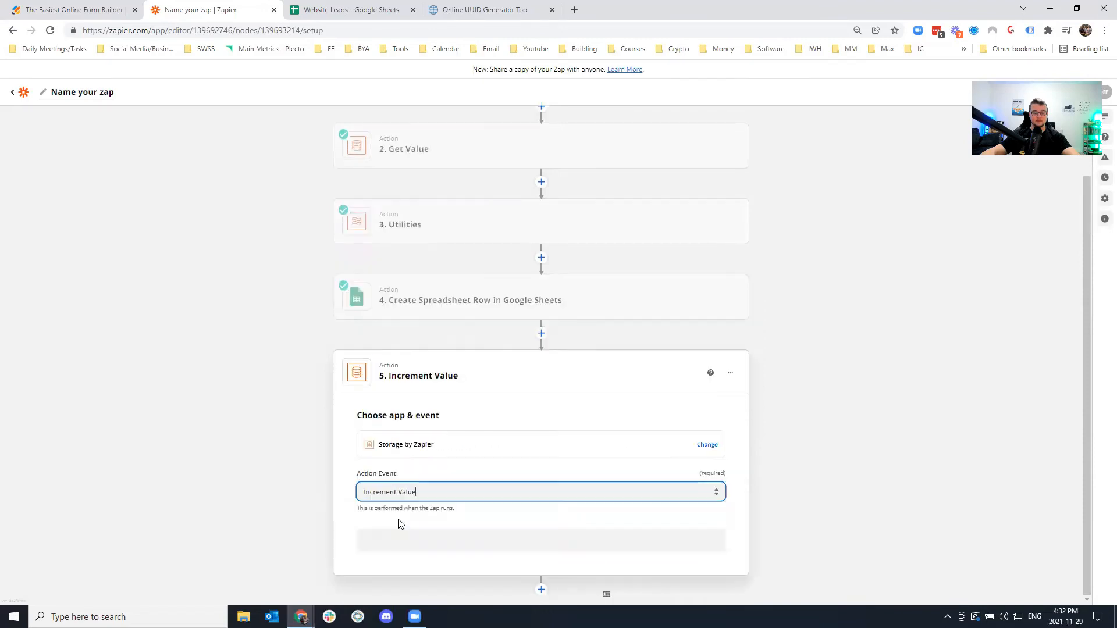
left_click(424, 538)
Use the Storage by Zapier #3 account for the Increment Value action.
left_click(424, 504)
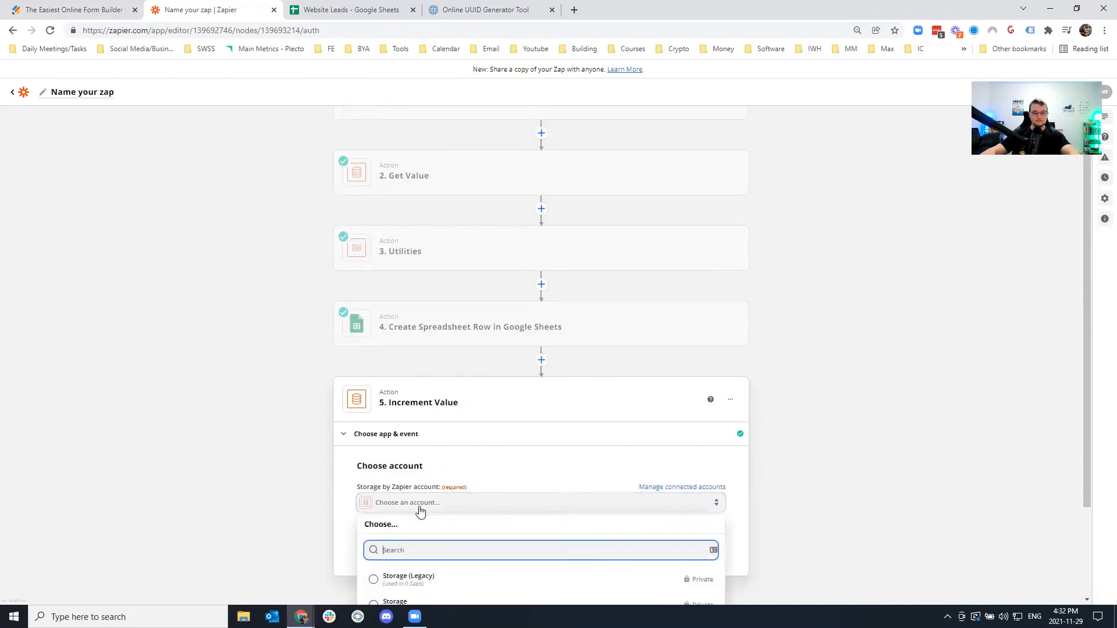
left_click(422, 559)
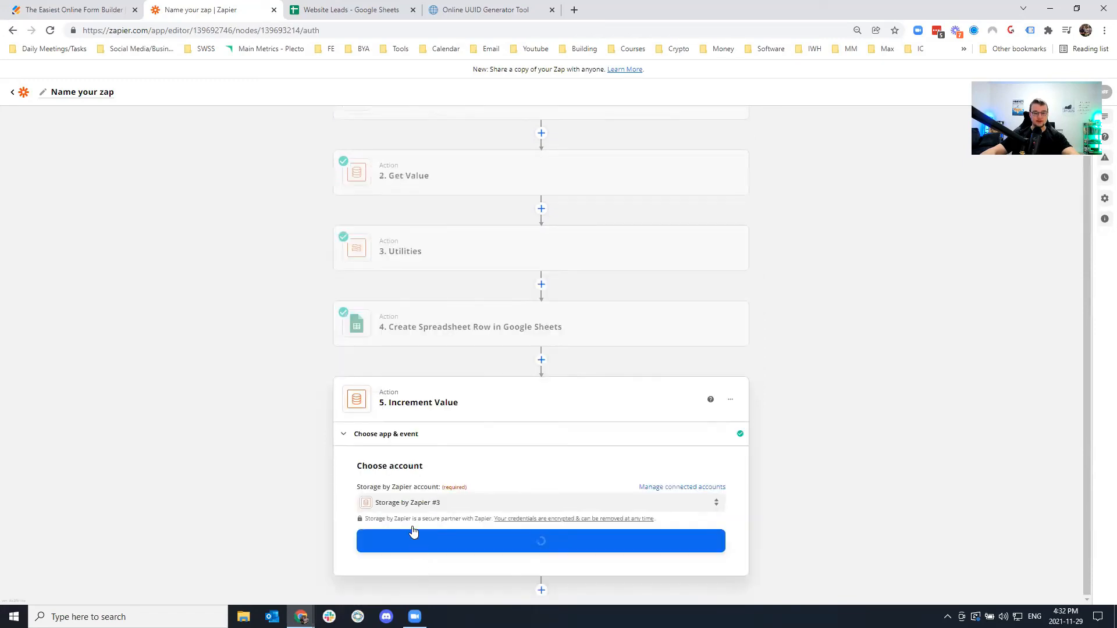
left_click(425, 543)
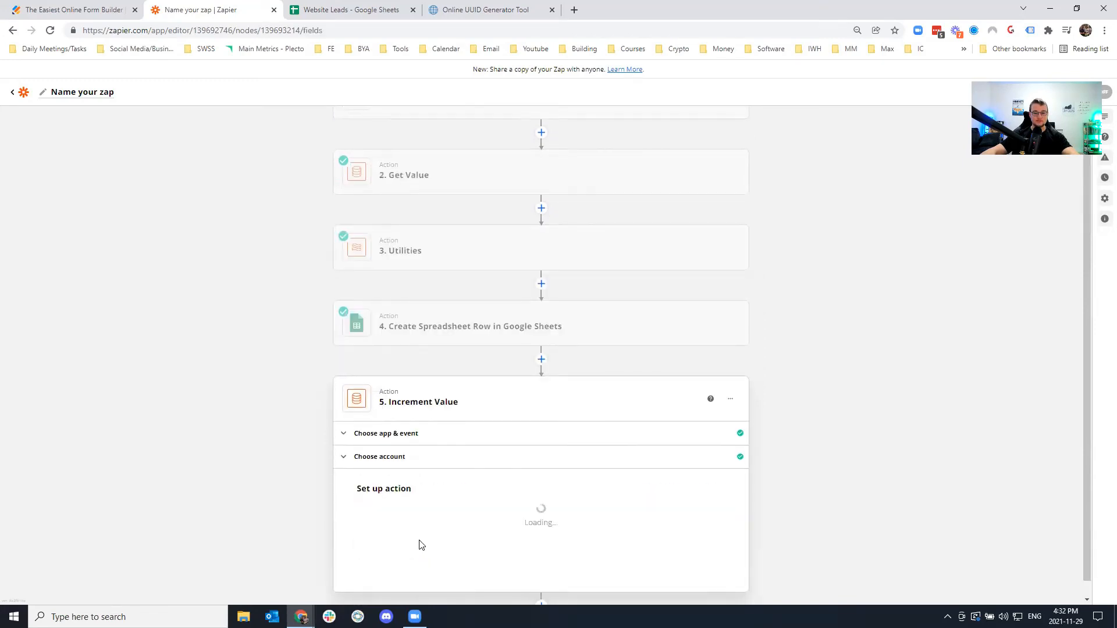
Set the Increment Value action's key to roundrobin2 and its increment amount to 1.
left_click(387, 417)
type("r")
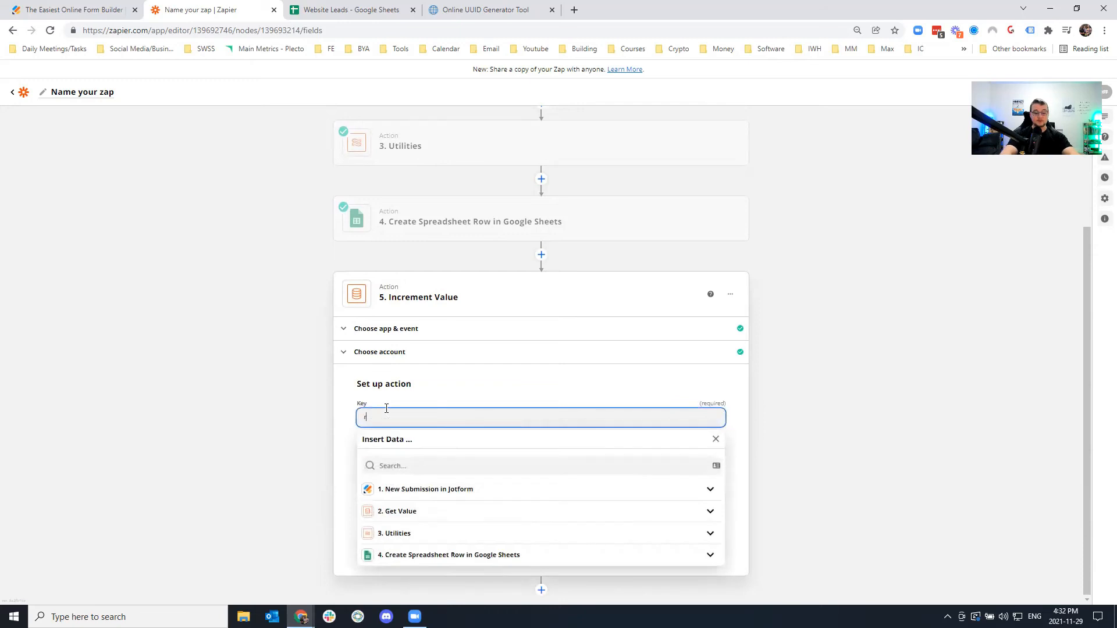
type("oundrobin2")
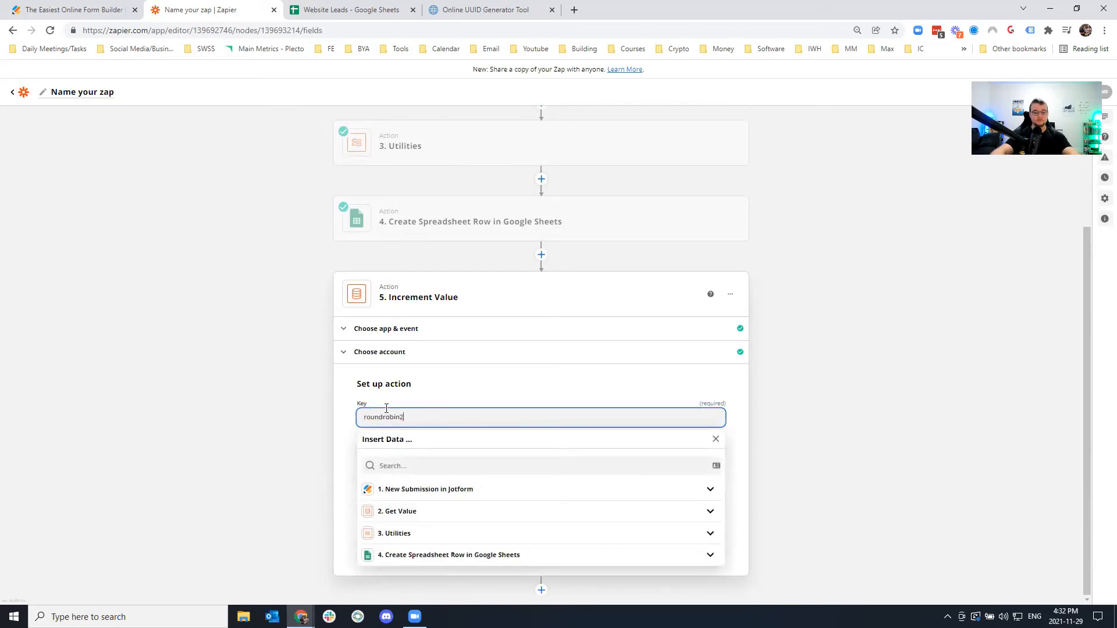
left_click(274, 461)
left_click(404, 465)
left_click(356, 478)
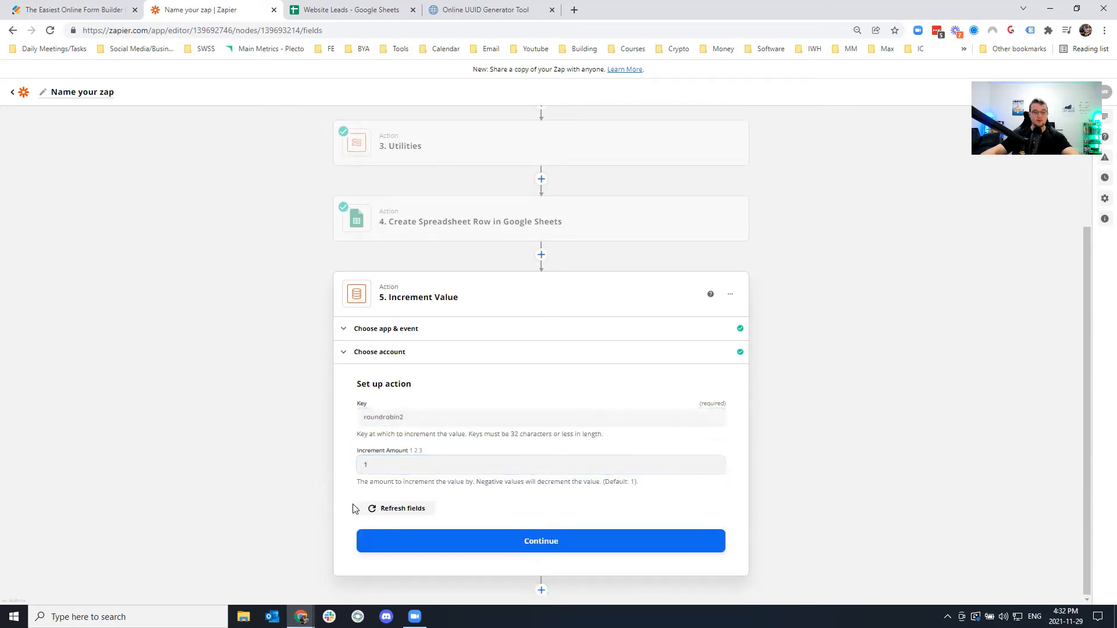
Run the test of the Increment Value action with key roundrobin2 and increment amount 1, and close the action.
left_click(429, 541)
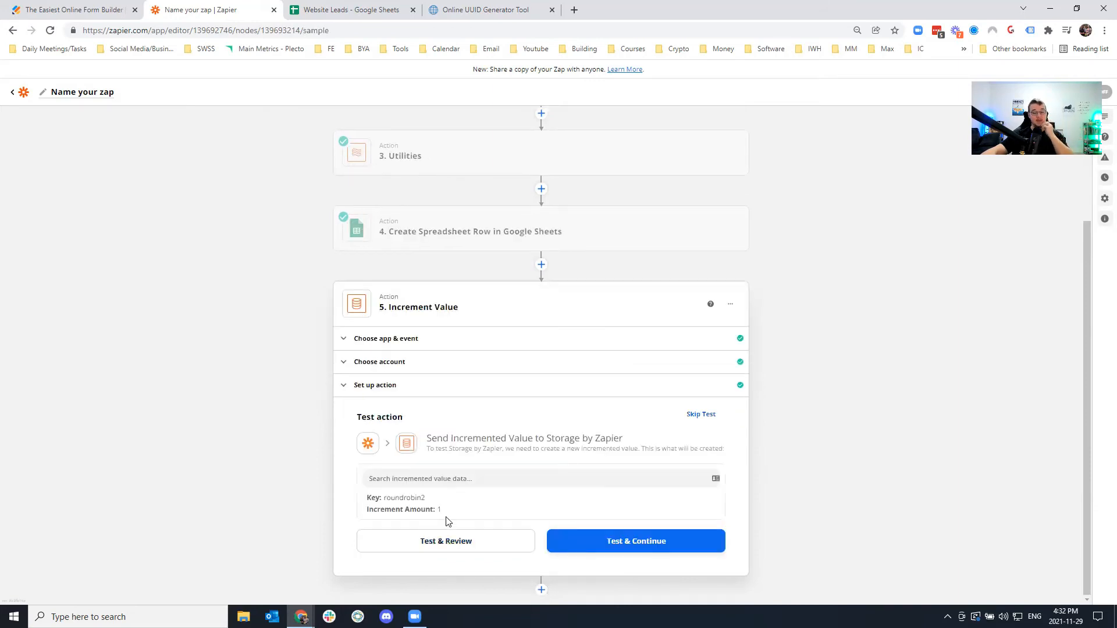
left_click(456, 548)
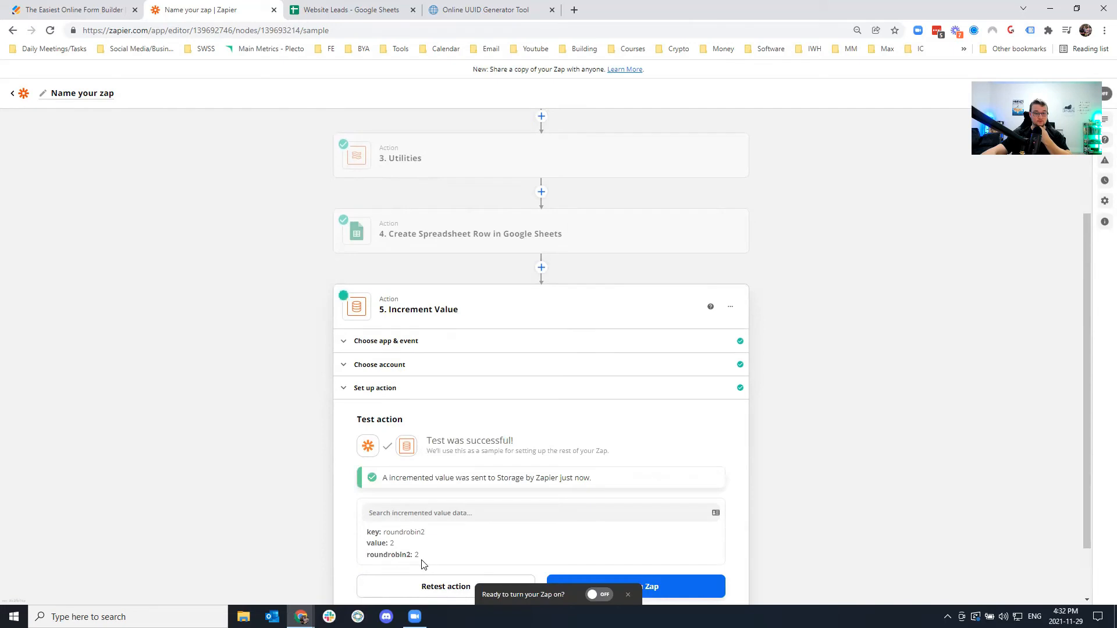
scroll(424, 566, "down", 2)
left_click(542, 565)
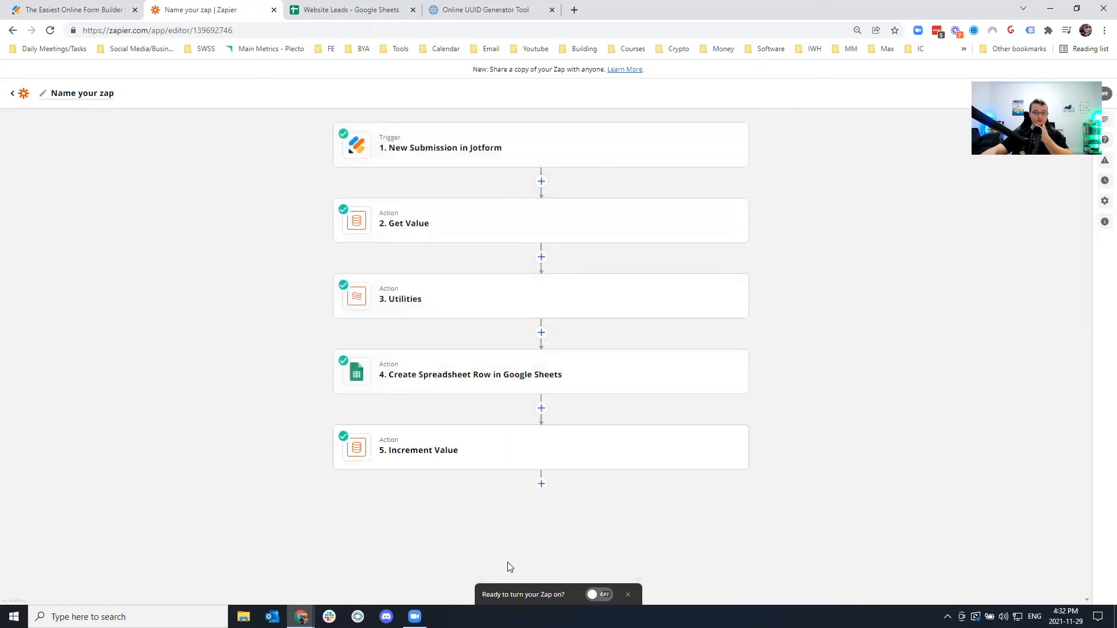
Retest the Get Value action to load the current roundrobin2 value, and rerun the Utilities lookup test with it.
left_click(419, 232)
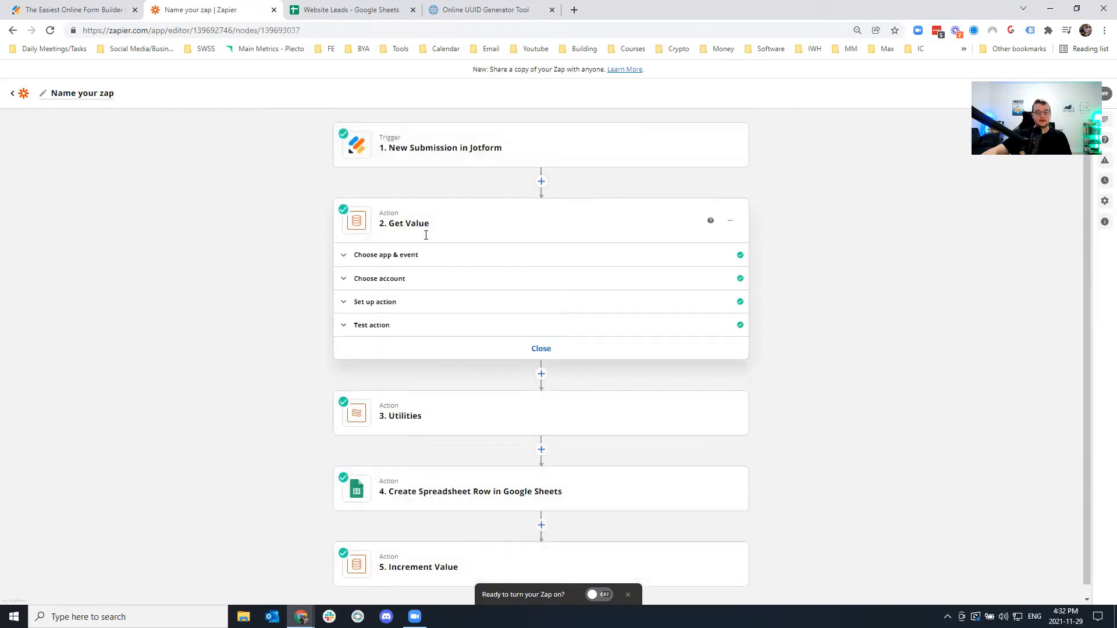
left_click(437, 326)
left_click(448, 515)
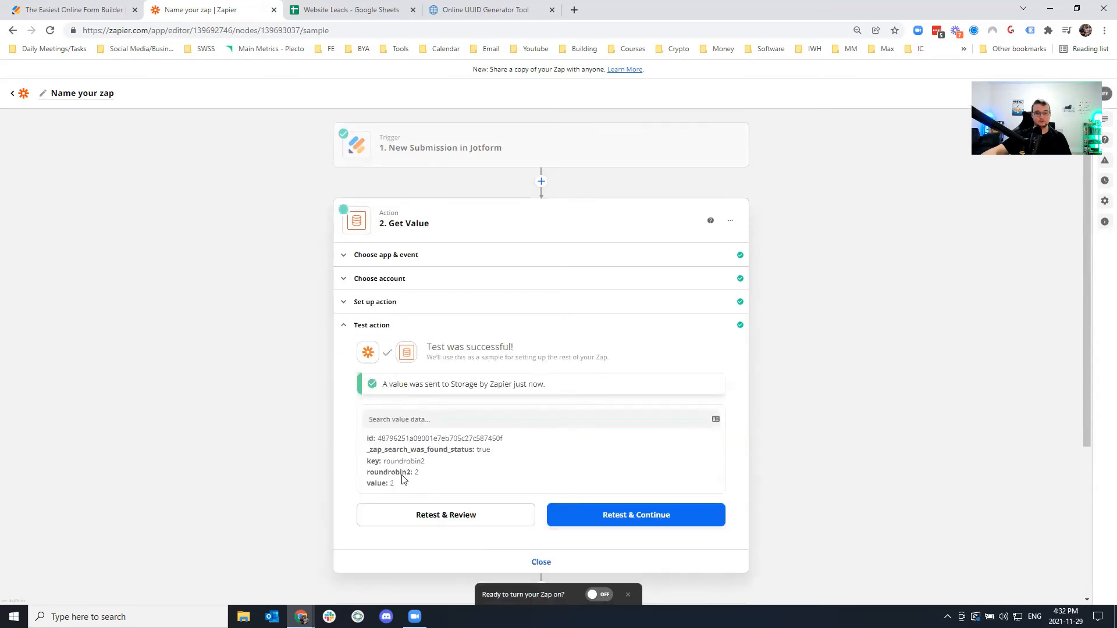
left_click(555, 563)
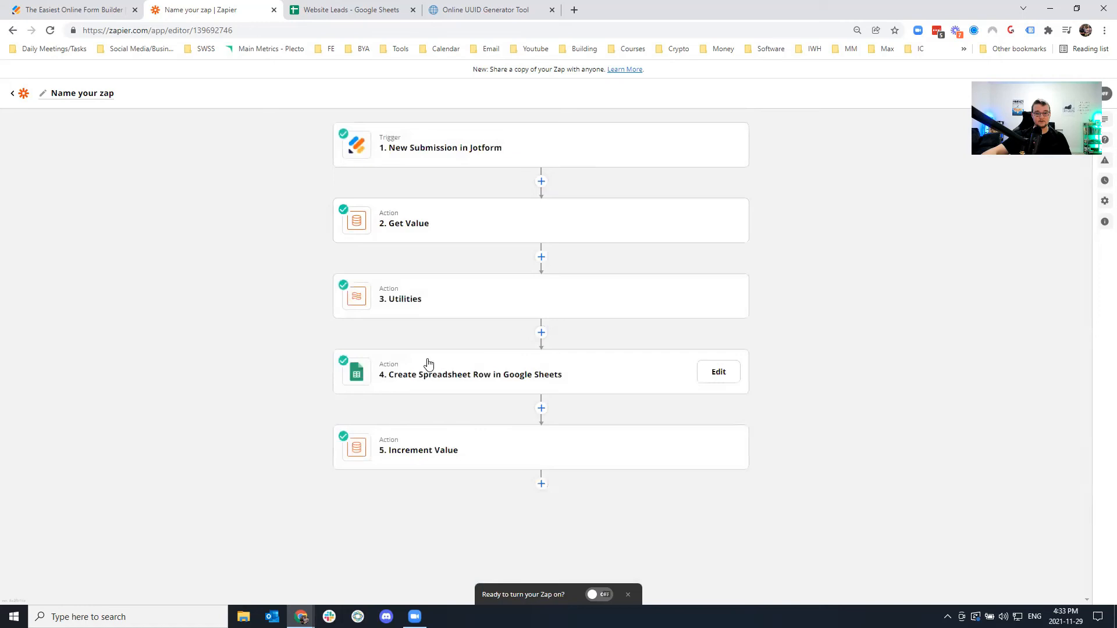
left_click(413, 301)
left_click(399, 378)
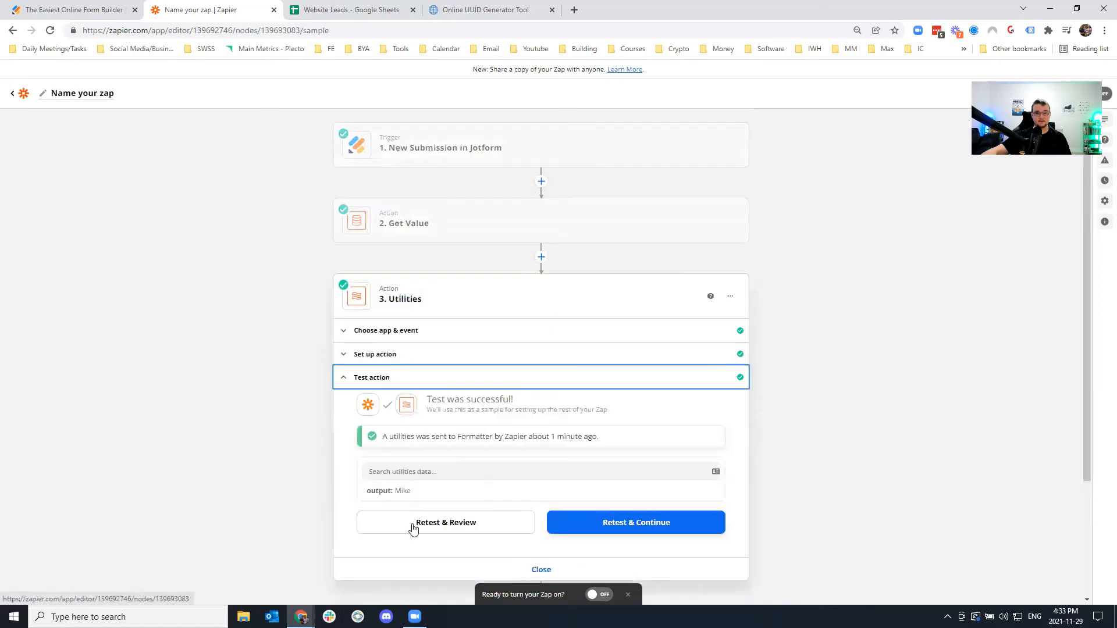
left_click(421, 523)
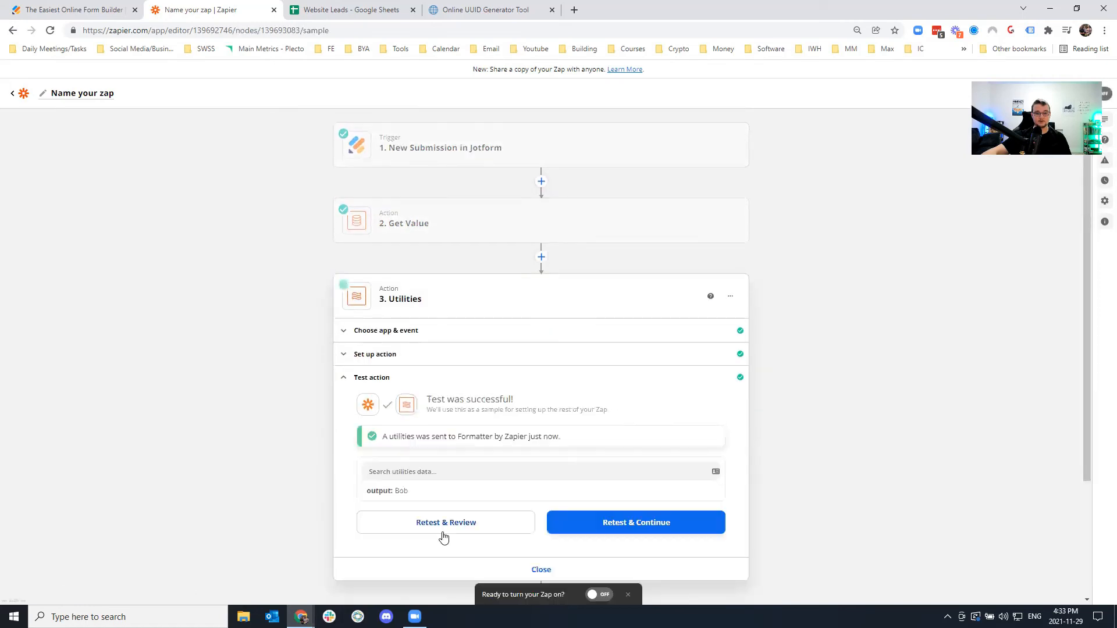
Retest the Create Spreadsheet Row action, check the new row in the Website Leads sheet, and return to Zapier.
scroll(453, 543, "down", 3)
left_click(429, 480)
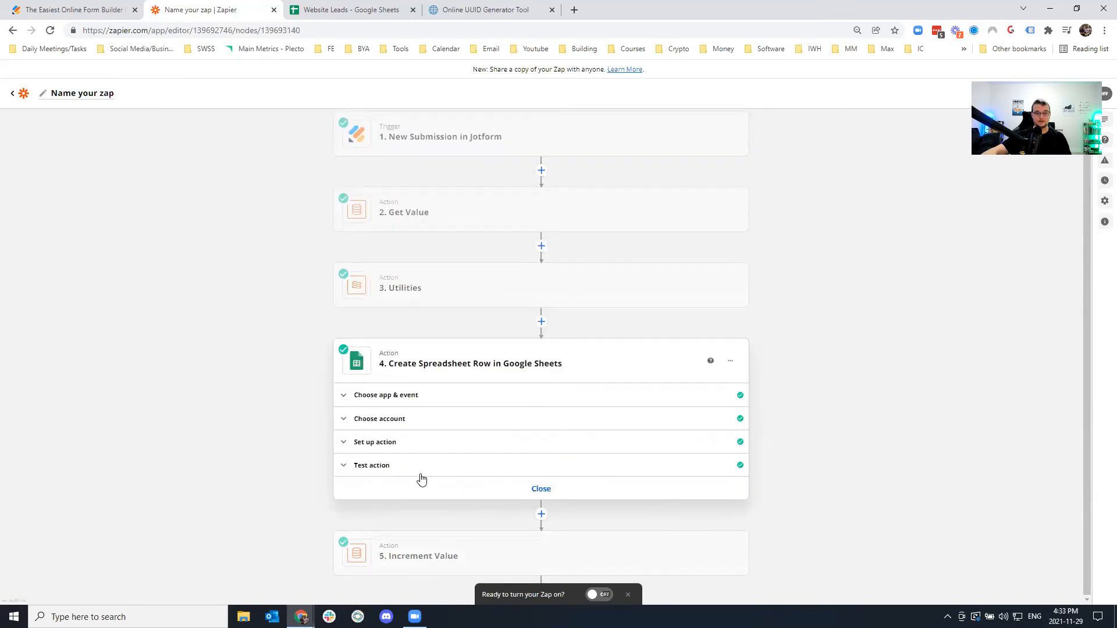
left_click(410, 467)
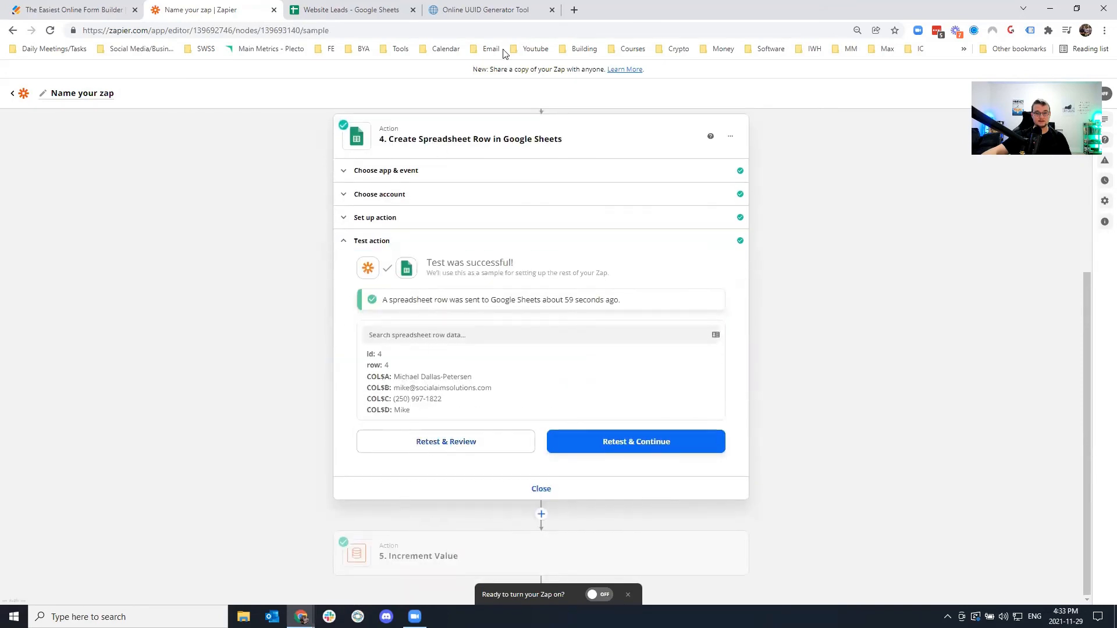
left_click(419, 444)
left_click(346, 13)
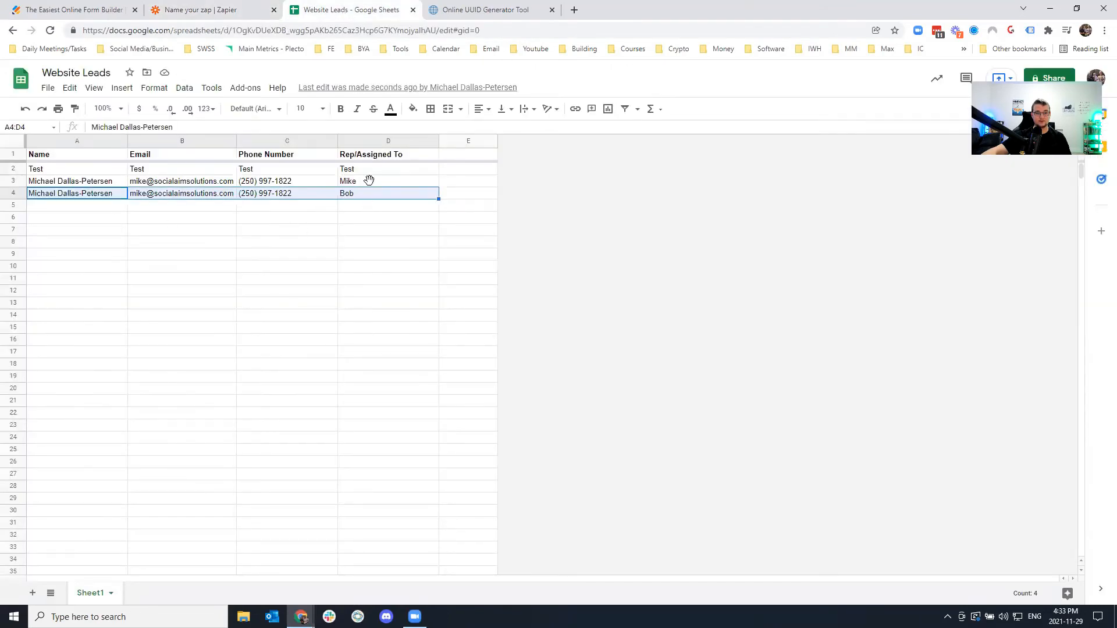
left_click(174, 10)
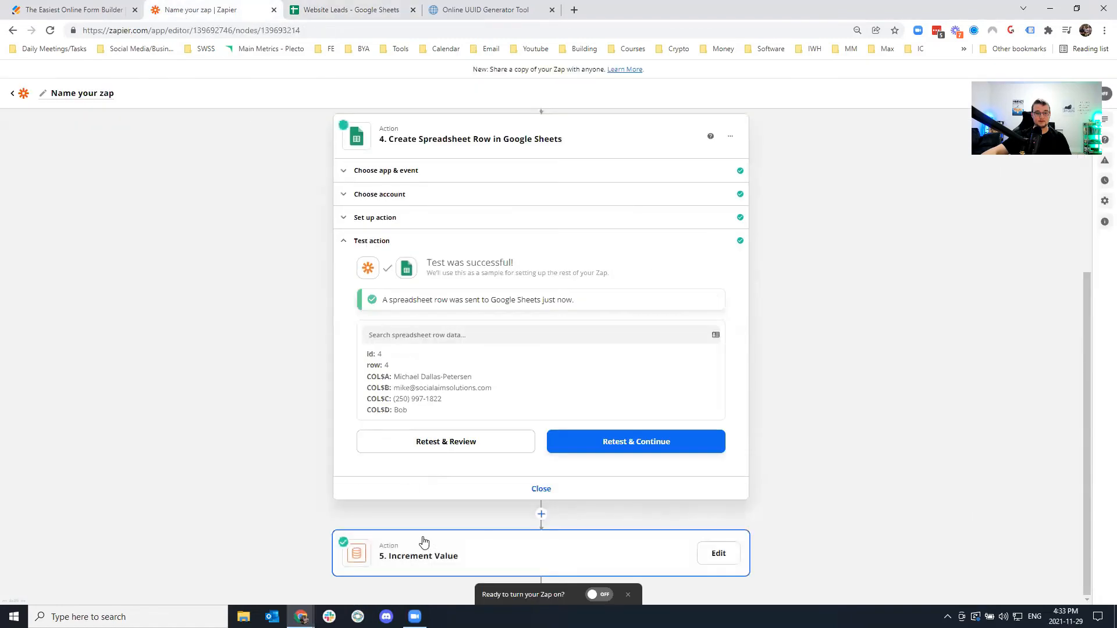
Retest the Increment Value action to raise the roundrobin2 counter again.
left_click(424, 543)
left_click(390, 542)
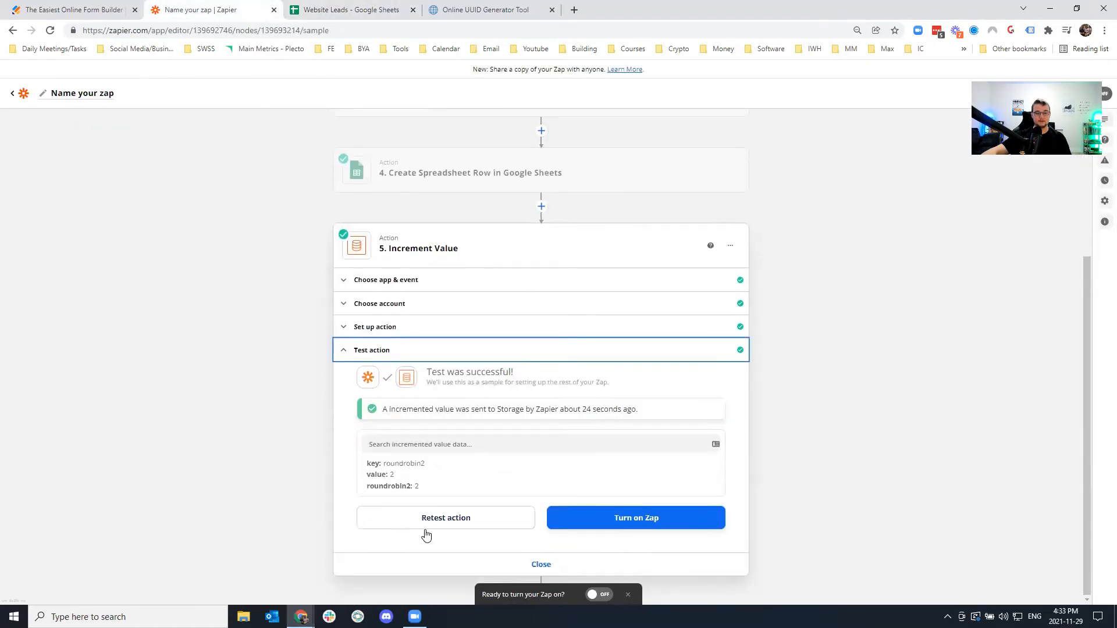
left_click(429, 523)
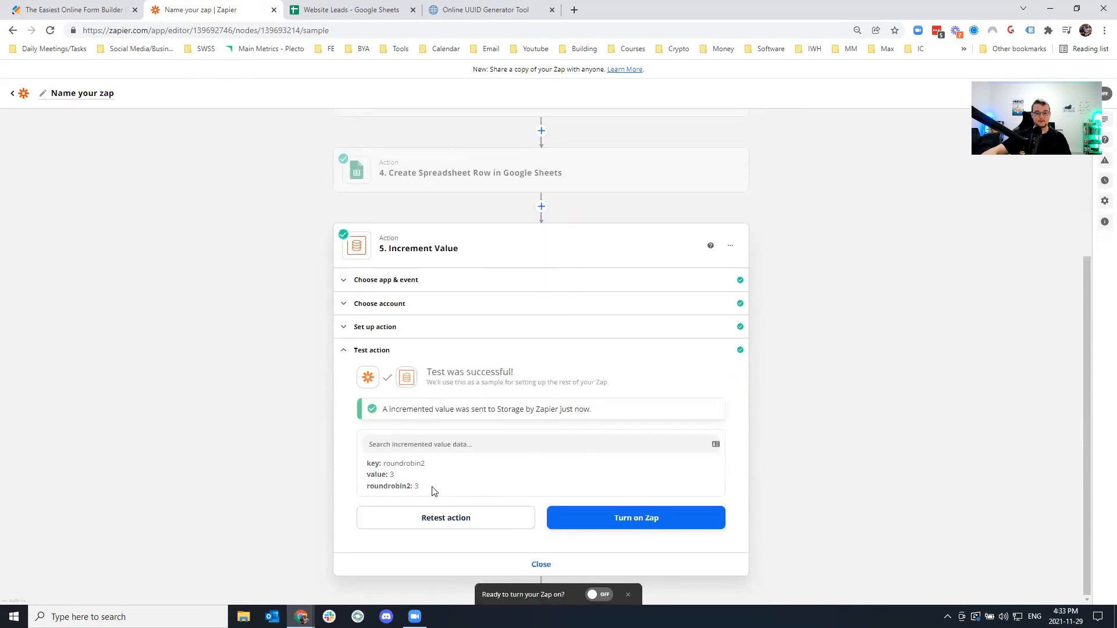
Retest the Get Value action for the incremented counter and rerun the Utilities lookup, closing each action when done.
scroll(411, 296, "up", 3)
left_click(412, 239)
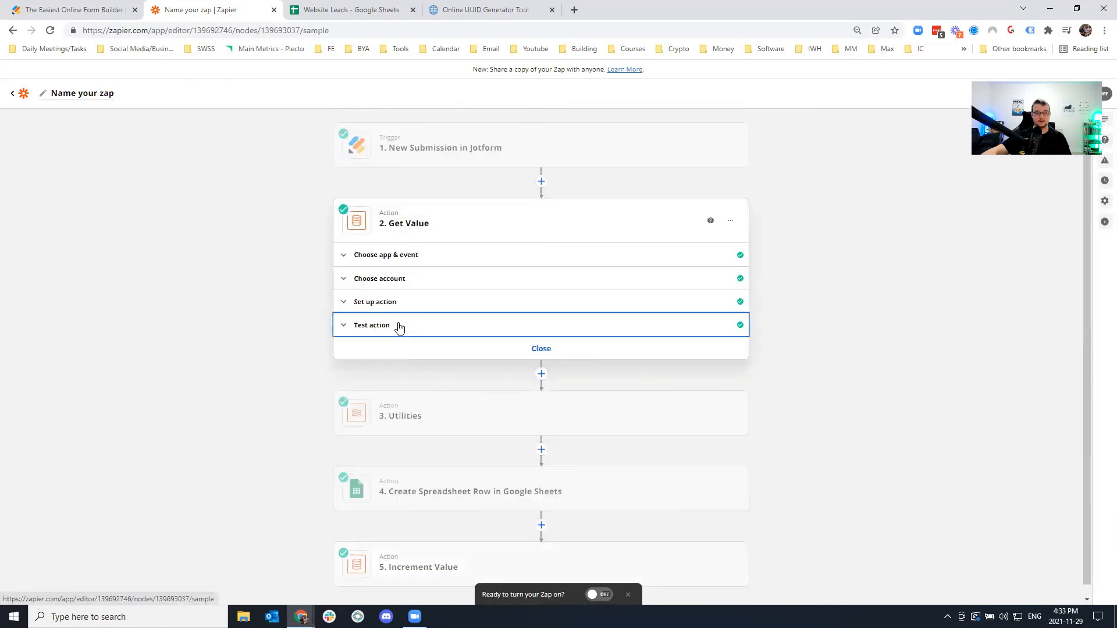
left_click(399, 326)
left_click(425, 513)
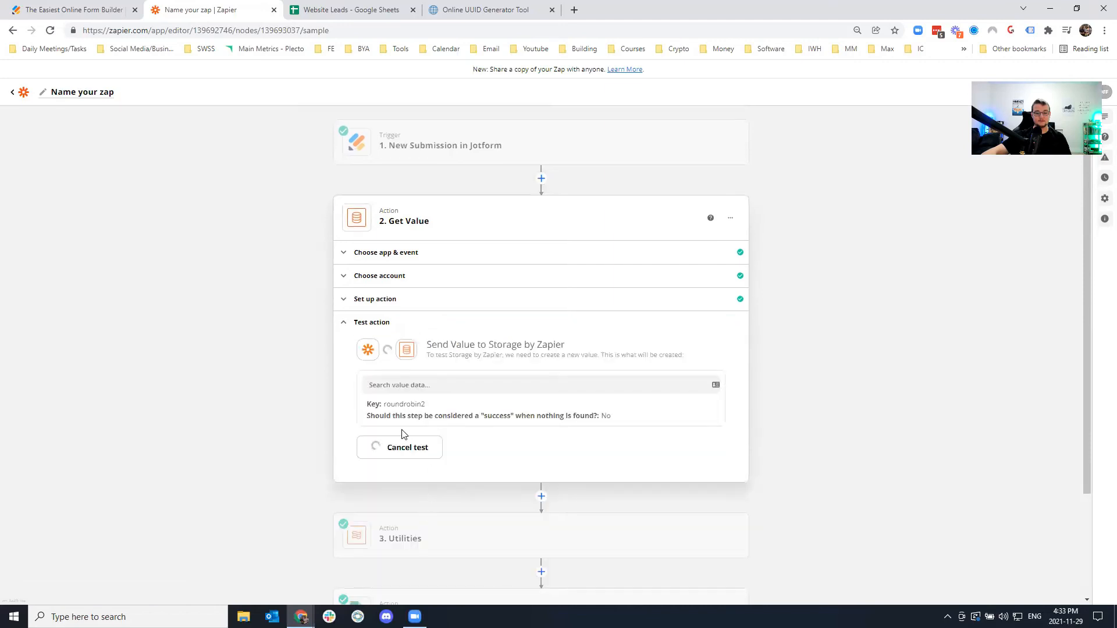
scroll(387, 468, "down", 3)
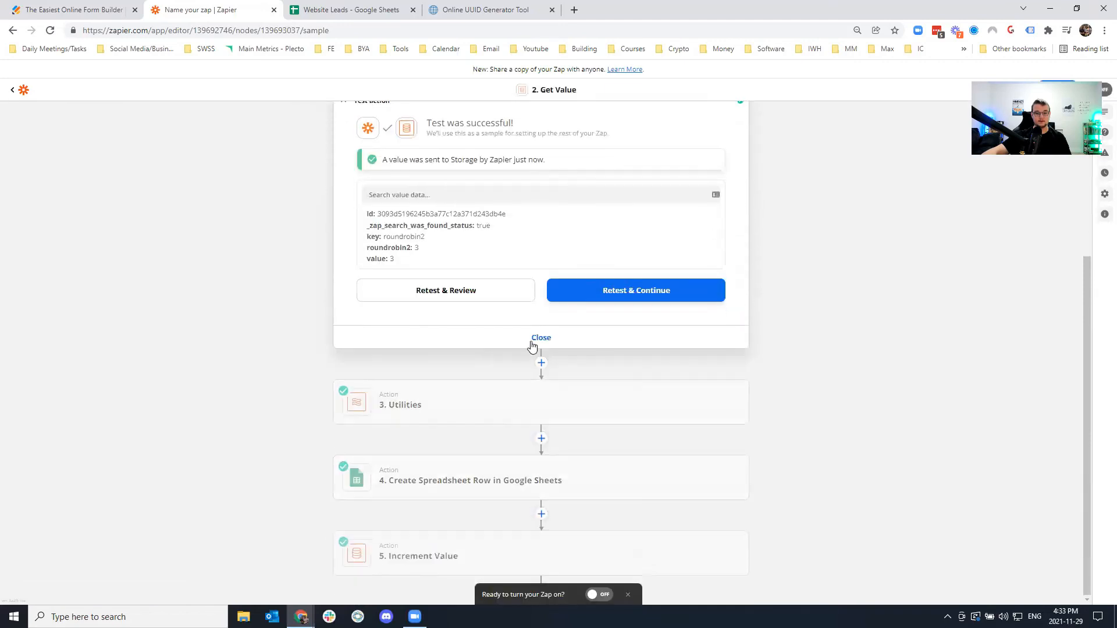
left_click(534, 339)
left_click(415, 294)
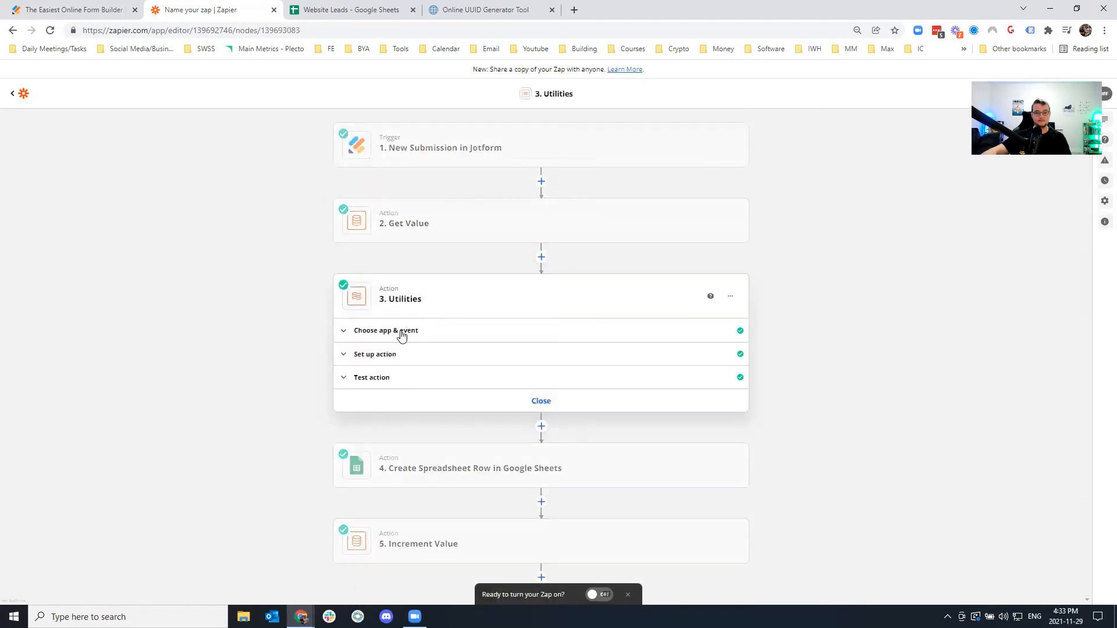
left_click(399, 377)
left_click(425, 528)
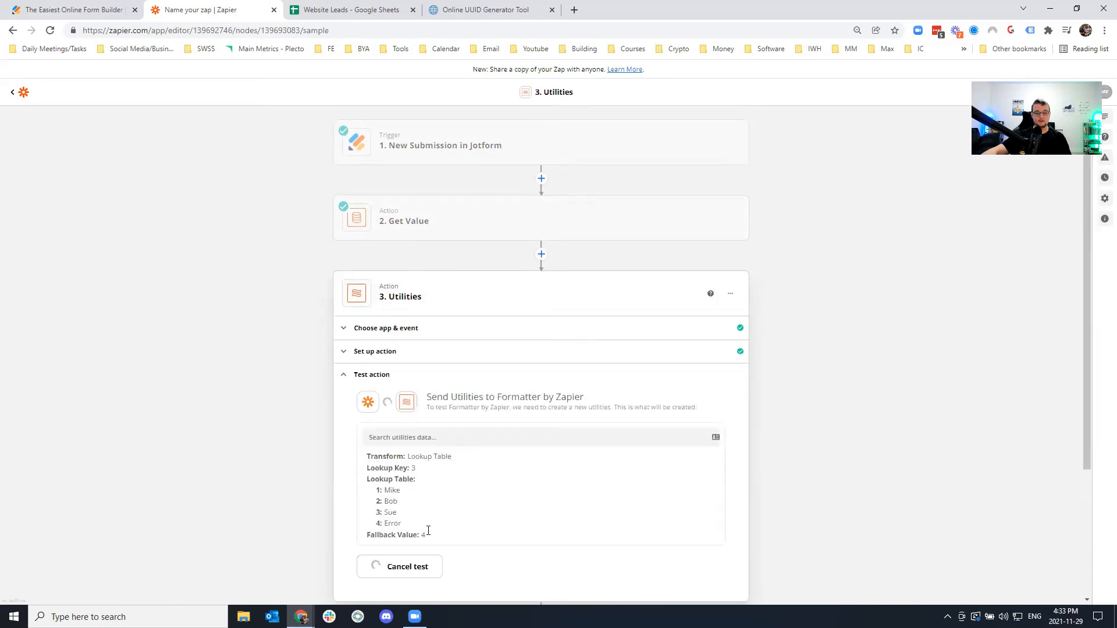
left_click(546, 571)
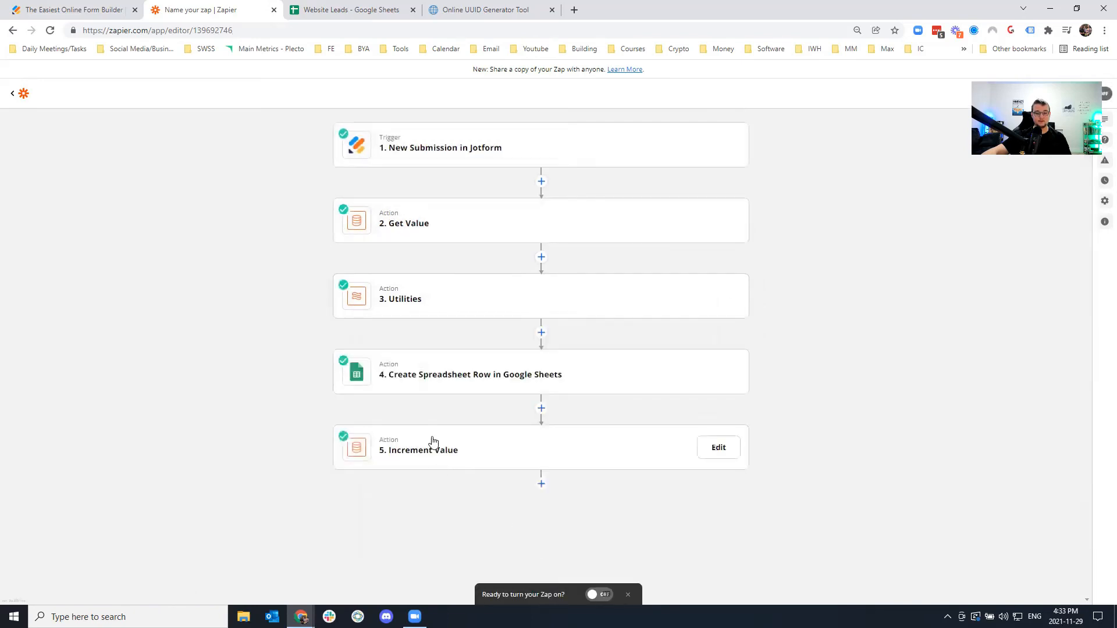
Send another test row with the Create Spreadsheet Row action, check its assigned rep in the Website Leads sheet, and return to Zapier.
left_click(424, 373)
left_click(383, 477)
scroll(382, 477, "down", 4)
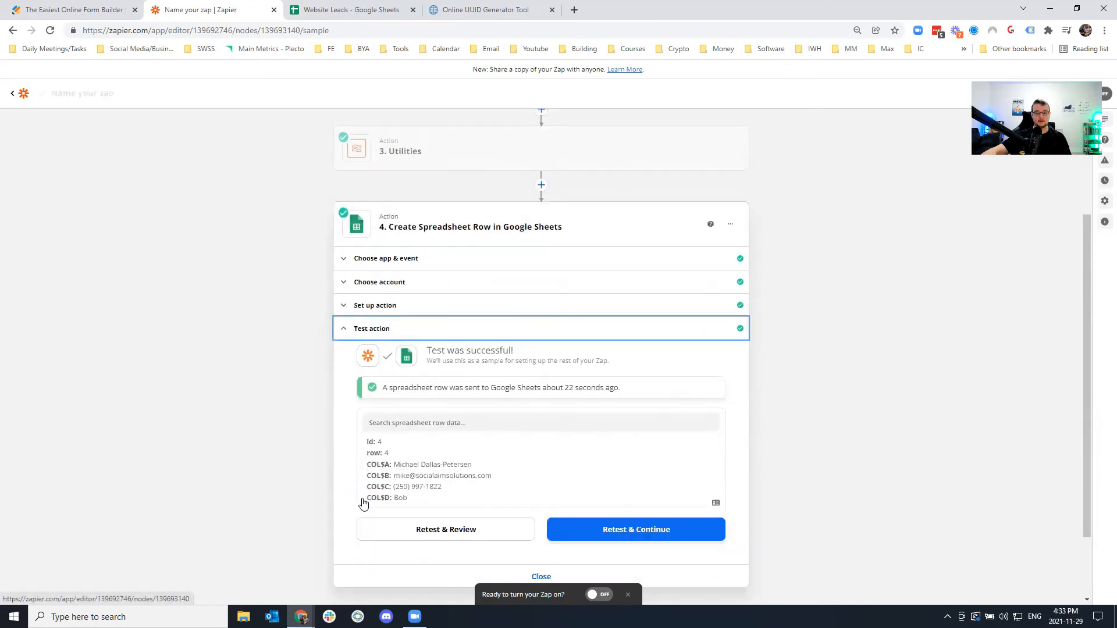
left_click(429, 449)
left_click(343, 11)
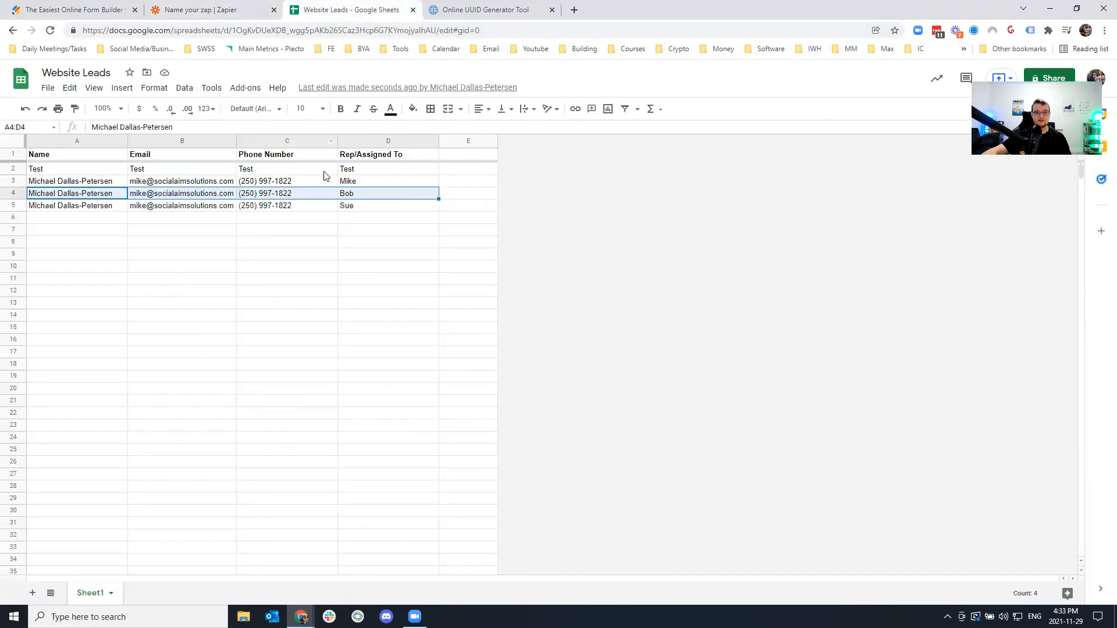
left_click(192, 10)
Retest the Increment Value action to advance roundrobin2 past the third rep, and close the action.
left_click(436, 547)
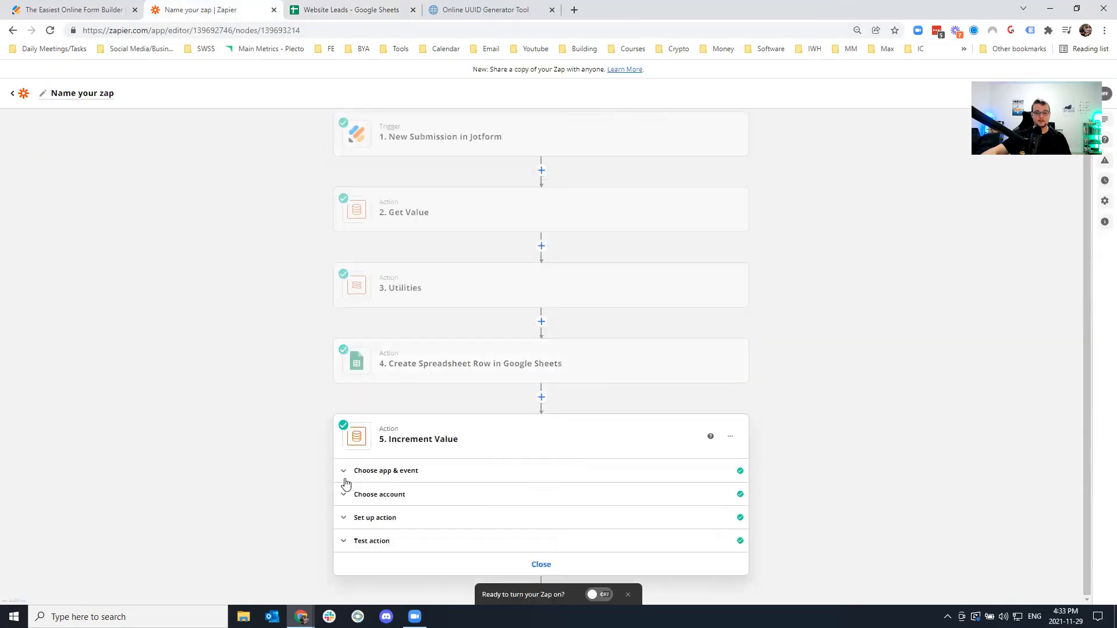
left_click(382, 519)
left_click(400, 544)
left_click(428, 519)
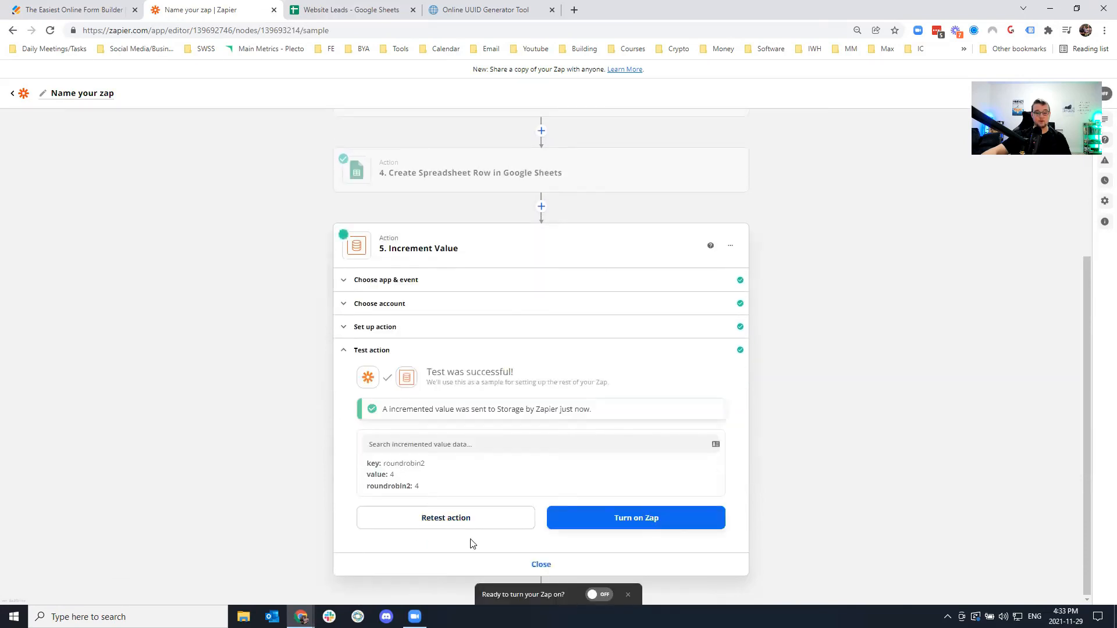
left_click(540, 564)
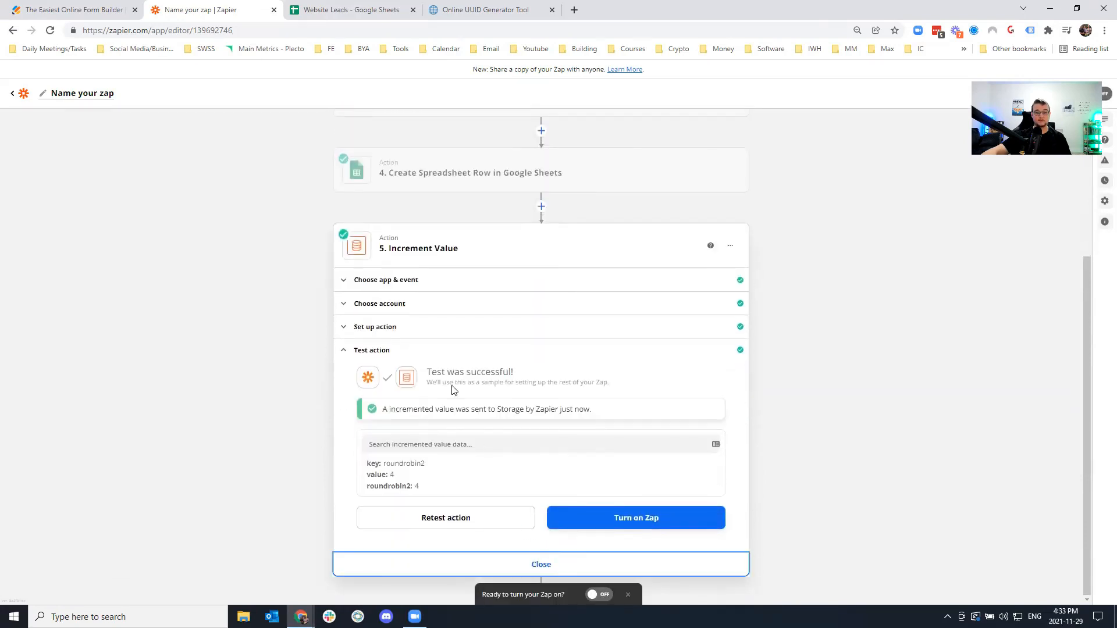
Retest the Get Value action to refresh the stored counter, and rerun the Utilities lookup test with that key.
left_click(394, 222)
left_click(382, 325)
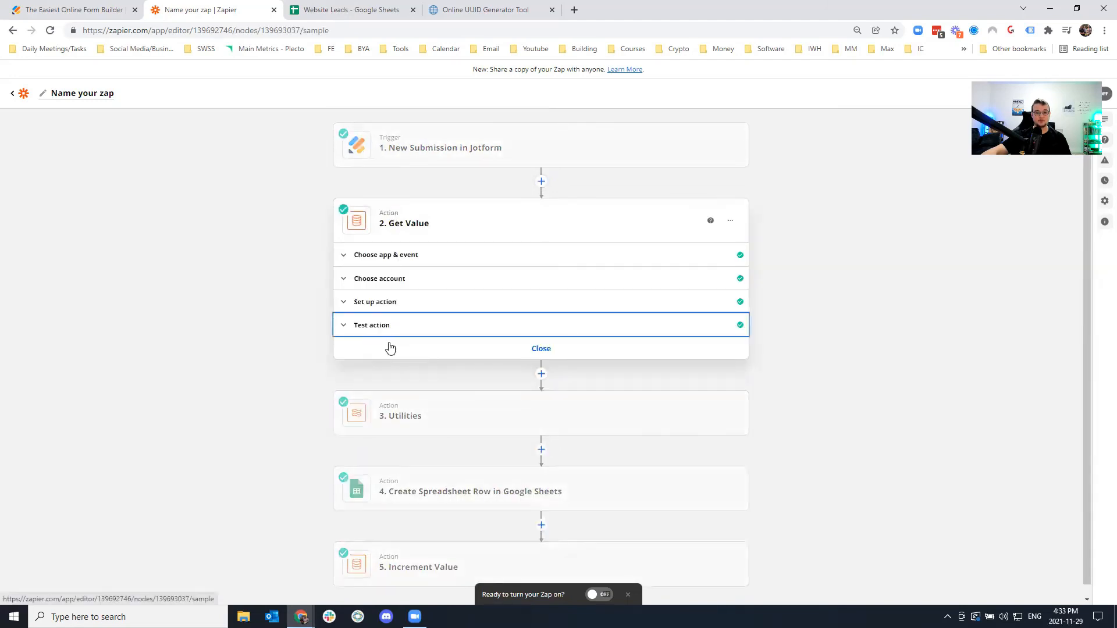
left_click(439, 522)
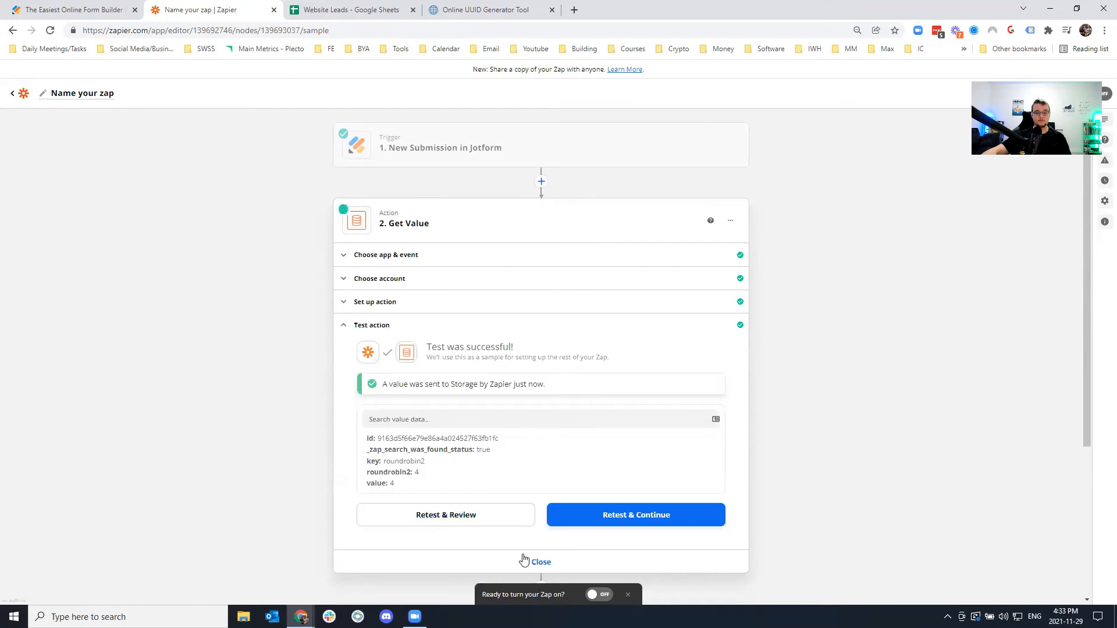
left_click(523, 559)
left_click(411, 308)
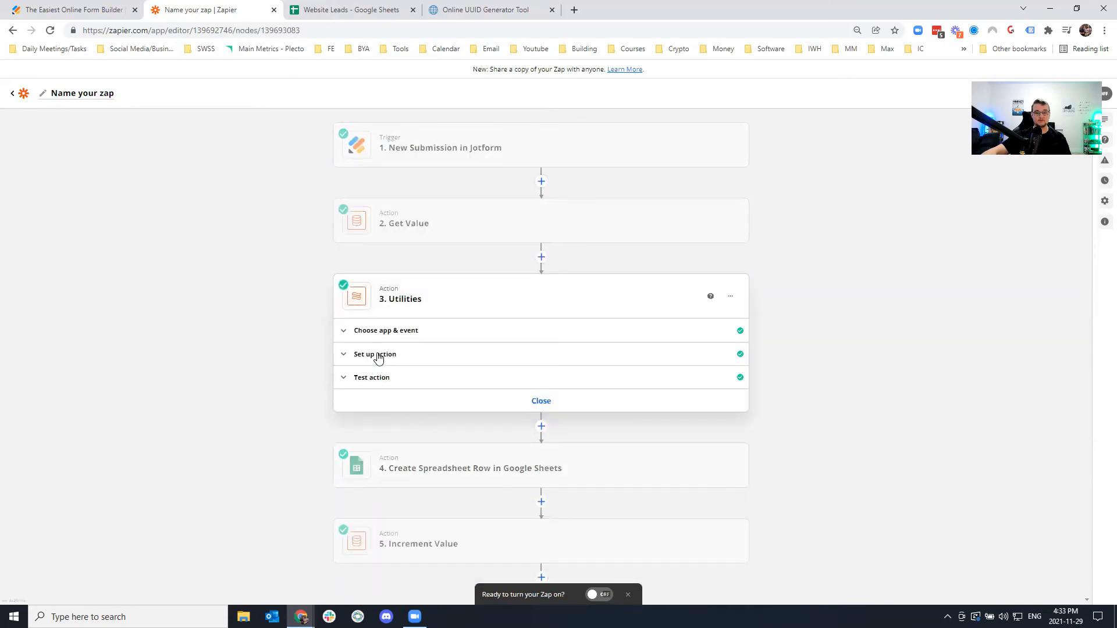
left_click(372, 376)
left_click(423, 523)
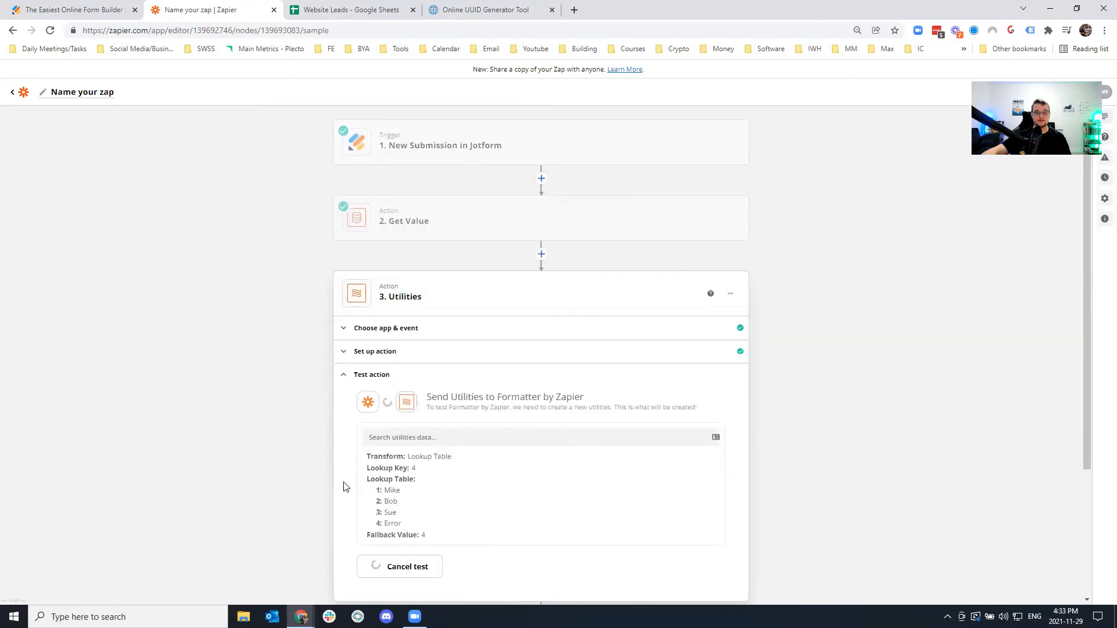
Retest the Create Spreadsheet Row action, check the Rep/Assigned To value in the Website Leads sheet, and close the action in Zapier.
scroll(437, 518, "down", 3)
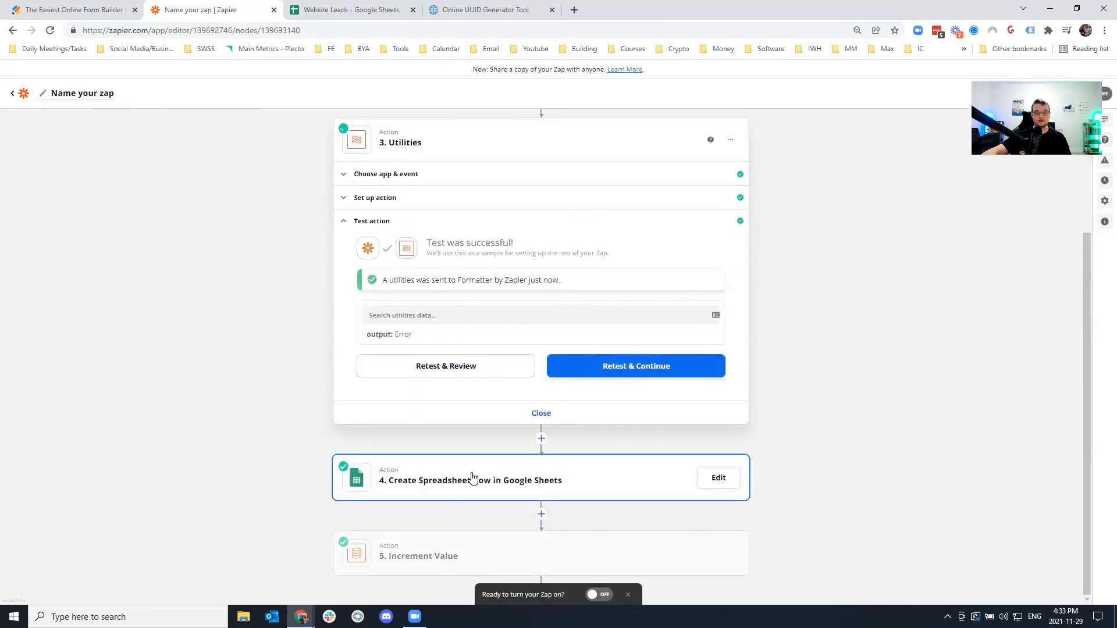
left_click(464, 481)
left_click(413, 466)
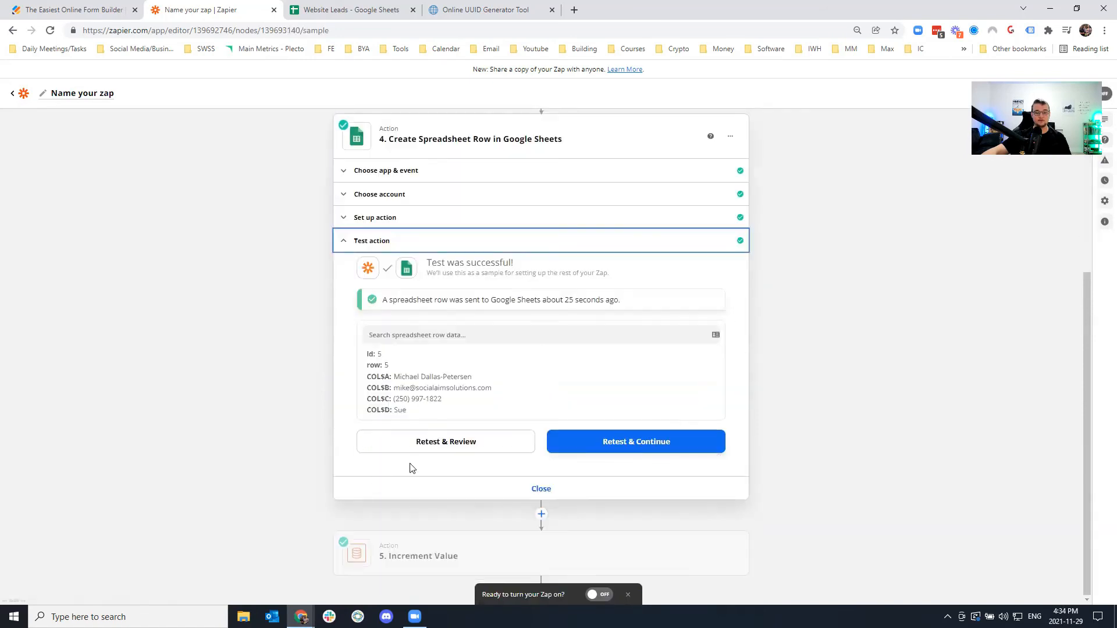
left_click(442, 442)
left_click(375, 9)
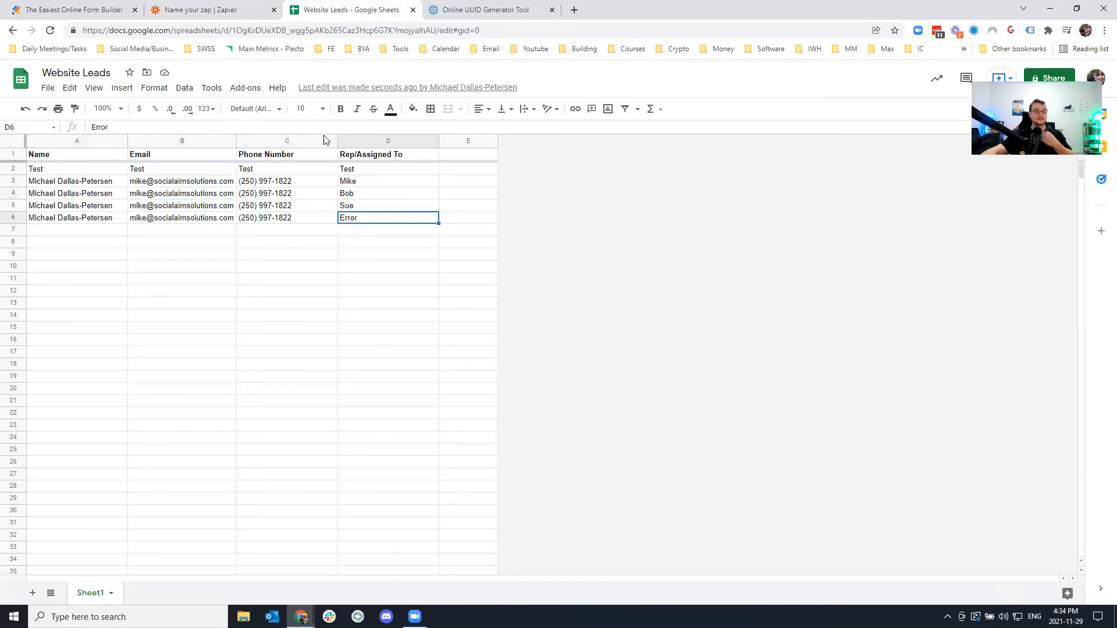
left_click(209, 10)
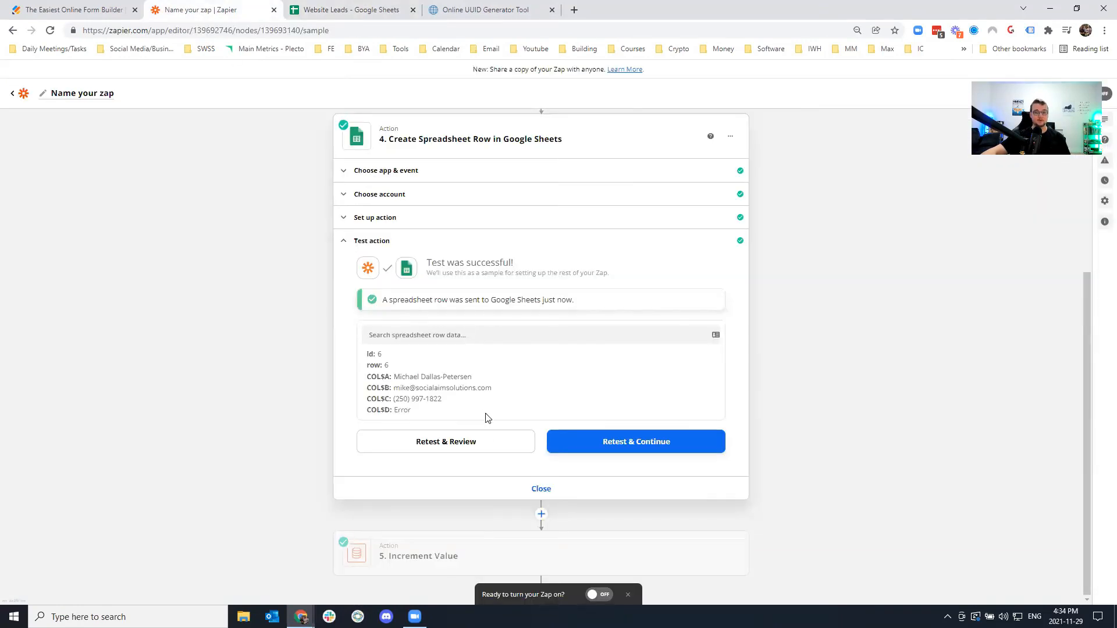
left_click(540, 488)
Add a Filter step after Increment Value, and review the counter in the Increment Value action's test result.
left_click(540, 486)
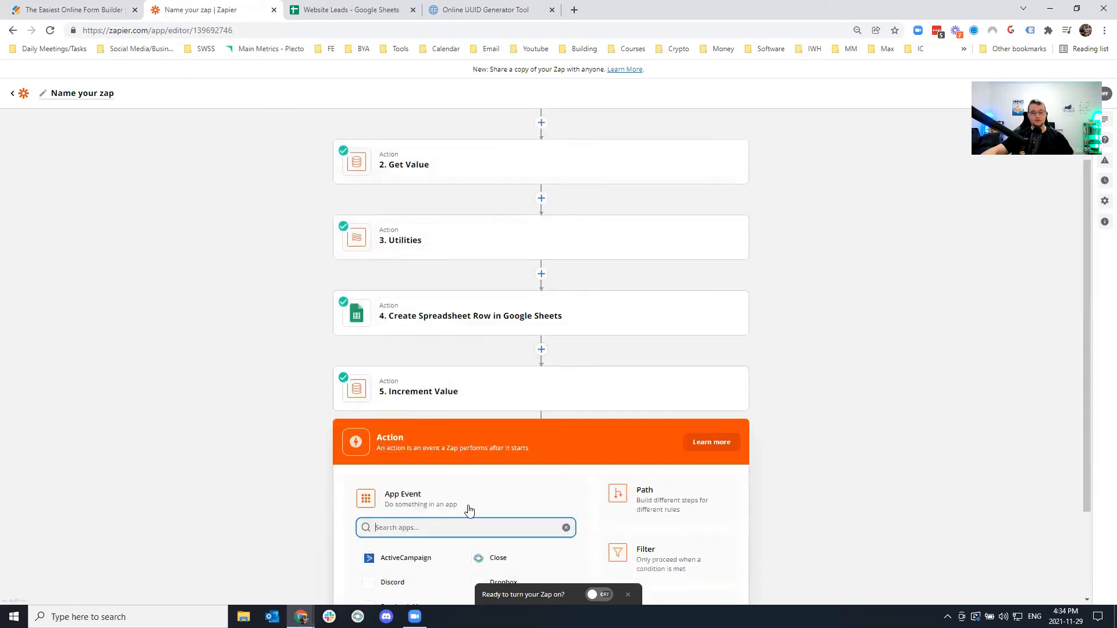
left_click(645, 437)
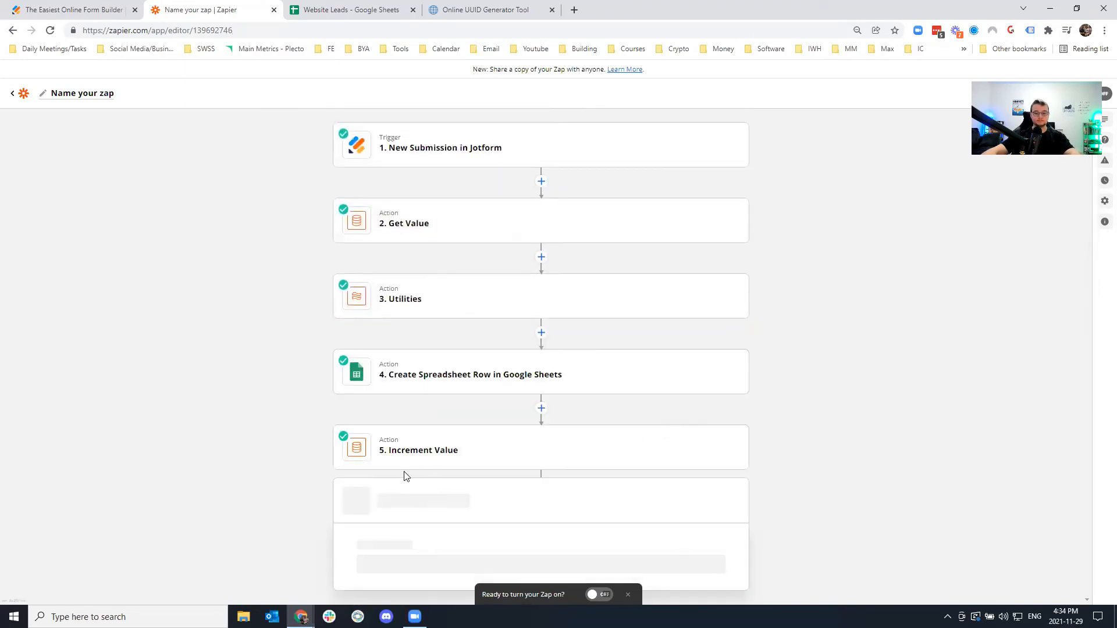
left_click(413, 451)
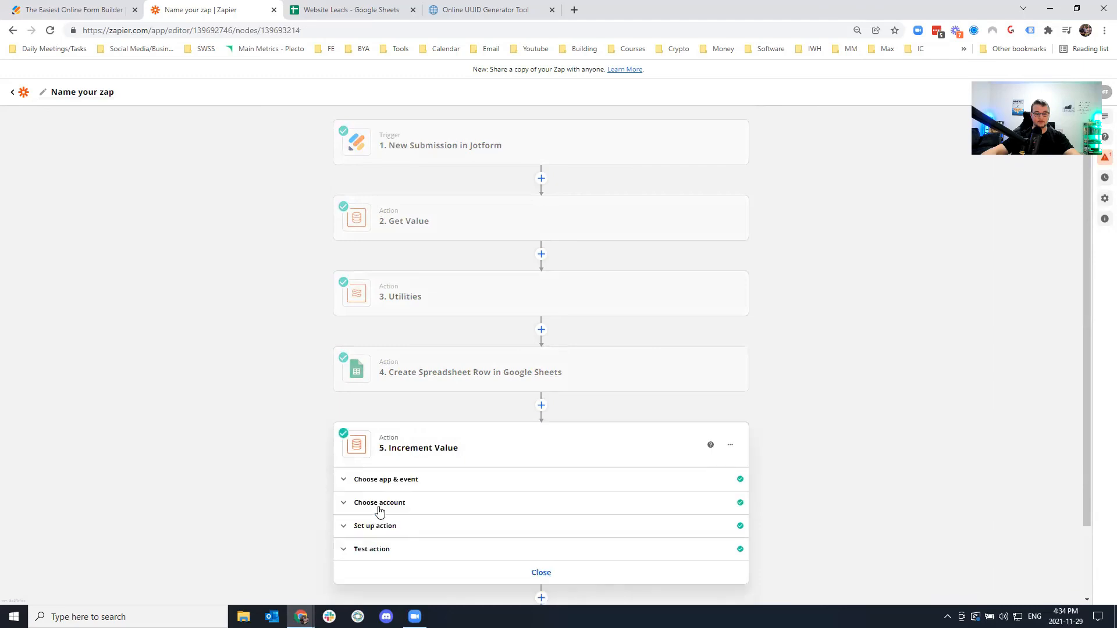
left_click(381, 548)
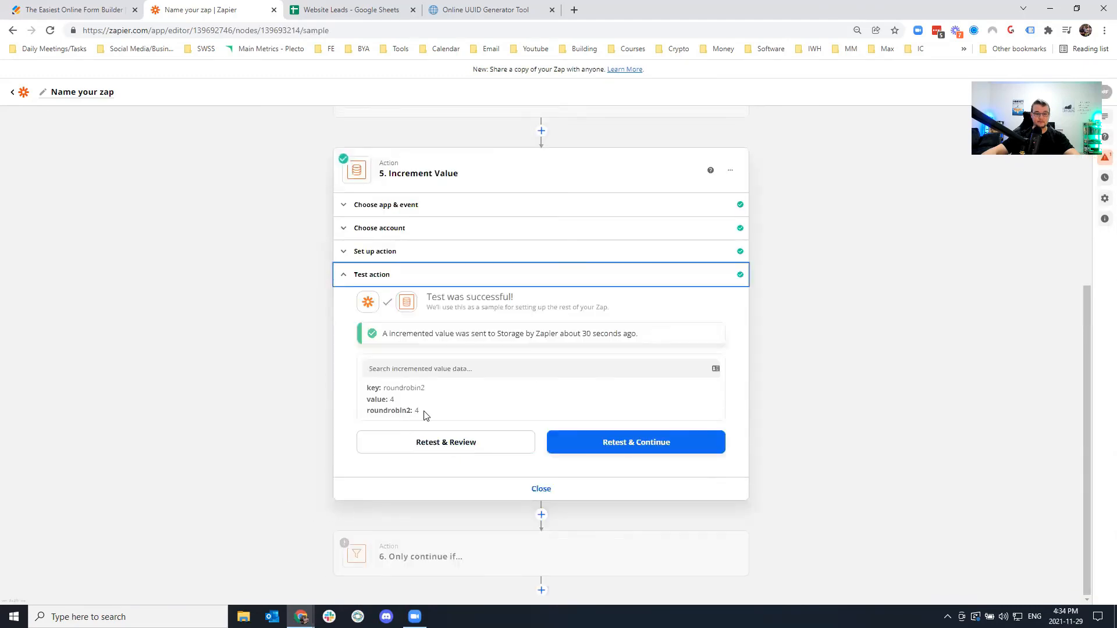
left_click(541, 489)
In the new Only continue if filter, choose the Value output of the Increment Value action as the field.
left_click(423, 538)
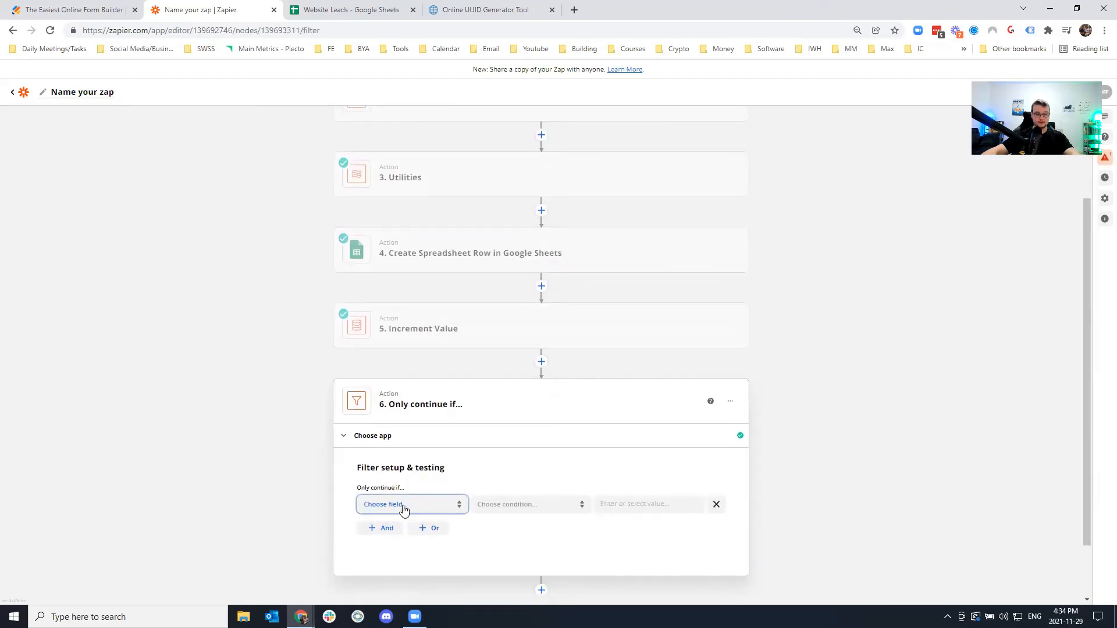
left_click(404, 509)
left_click(409, 594)
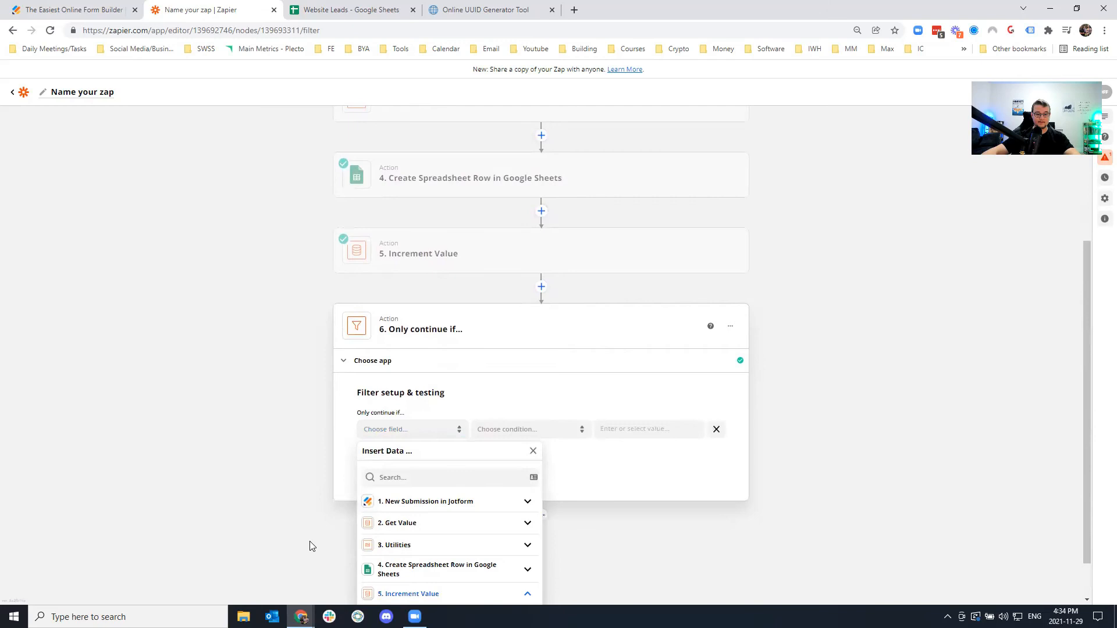
scroll(309, 544, "down", 1)
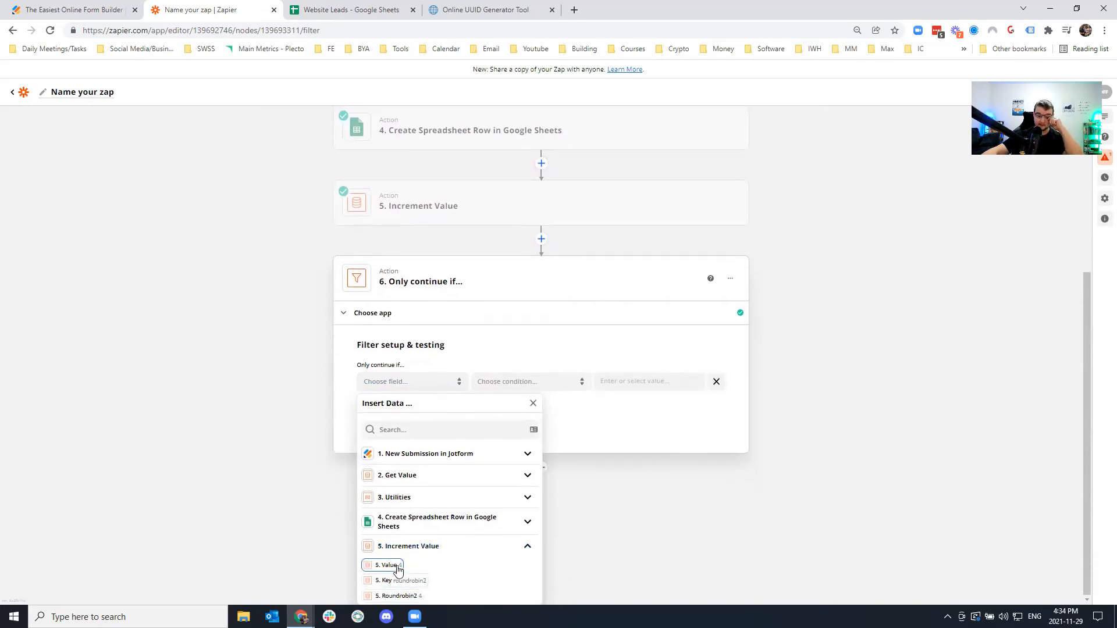
left_click(386, 565)
Set the filter condition to (Number) Greater than 3 and run the filter test.
left_click(496, 512)
scroll(503, 550, "down", 5)
scroll(504, 570, "up", 5)
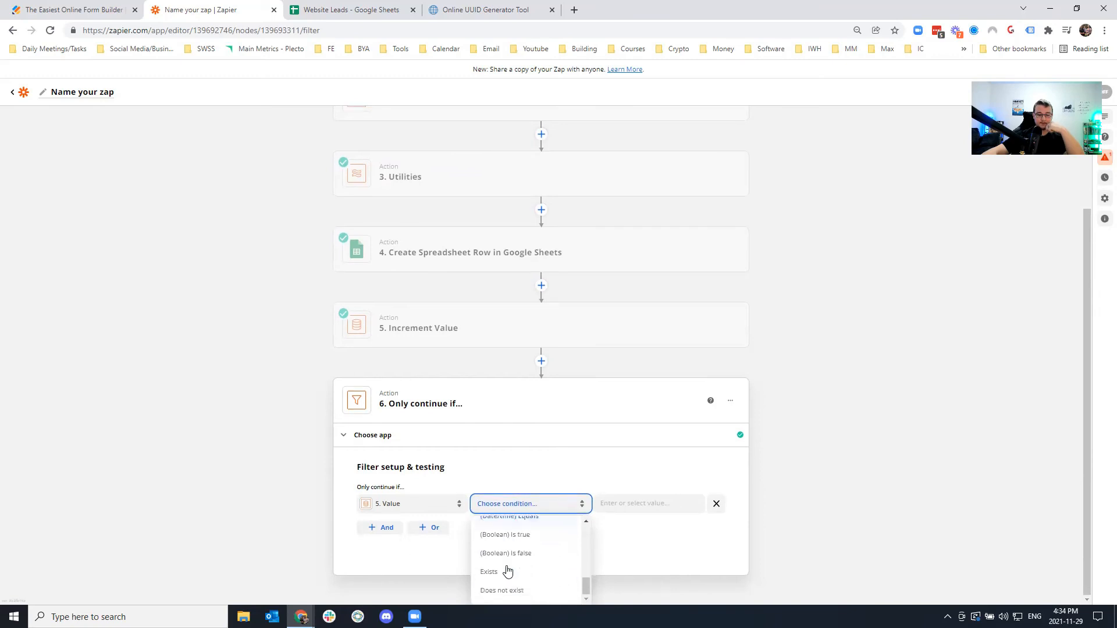
scroll(507, 570, "down", 3)
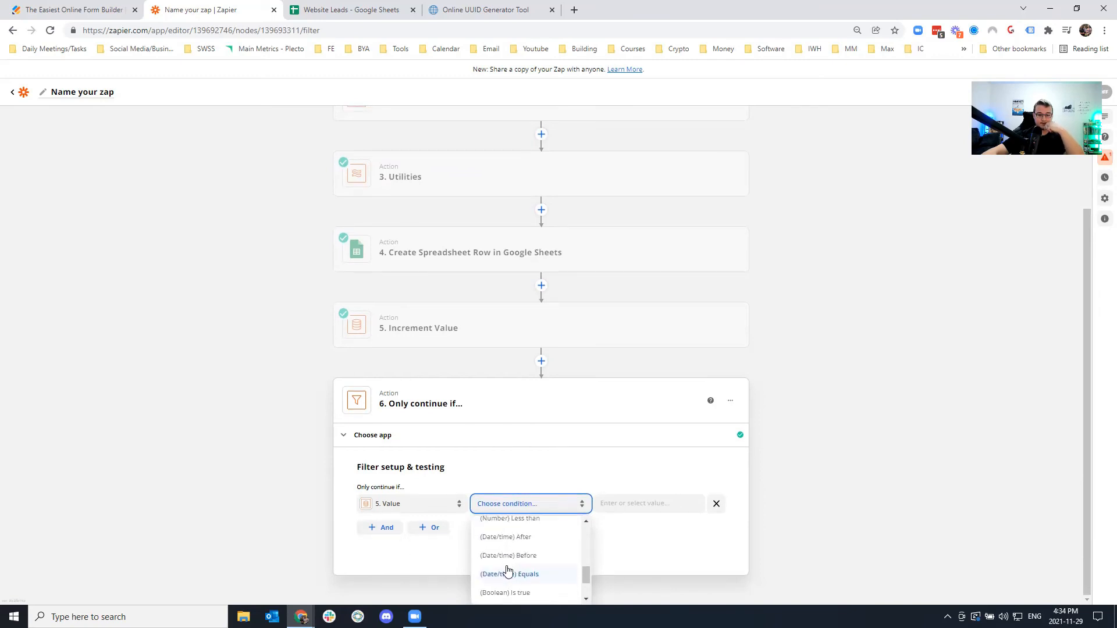
left_click(512, 558)
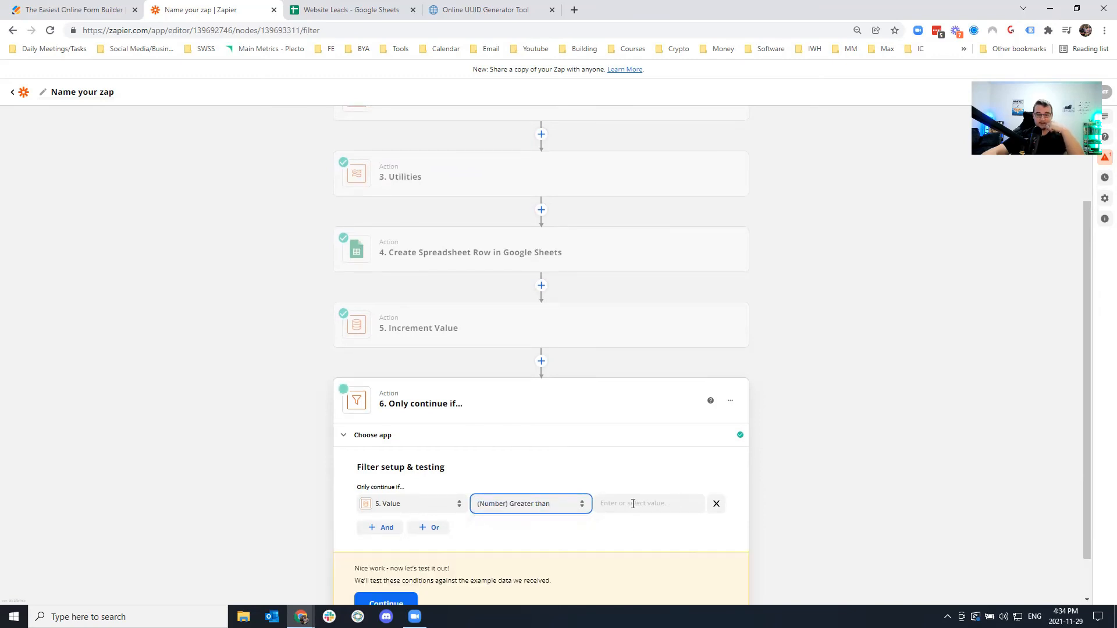
left_click(632, 504)
left_click(289, 498)
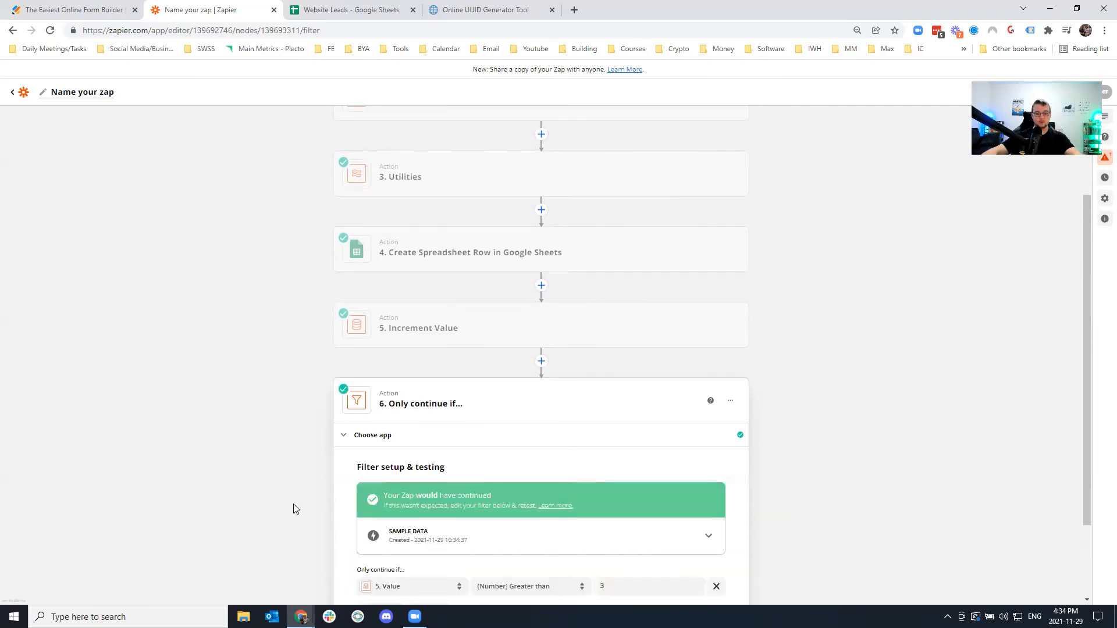
Review the matched sample data of the filter test and close the filter step.
scroll(531, 531, "down", 2)
left_click(710, 429)
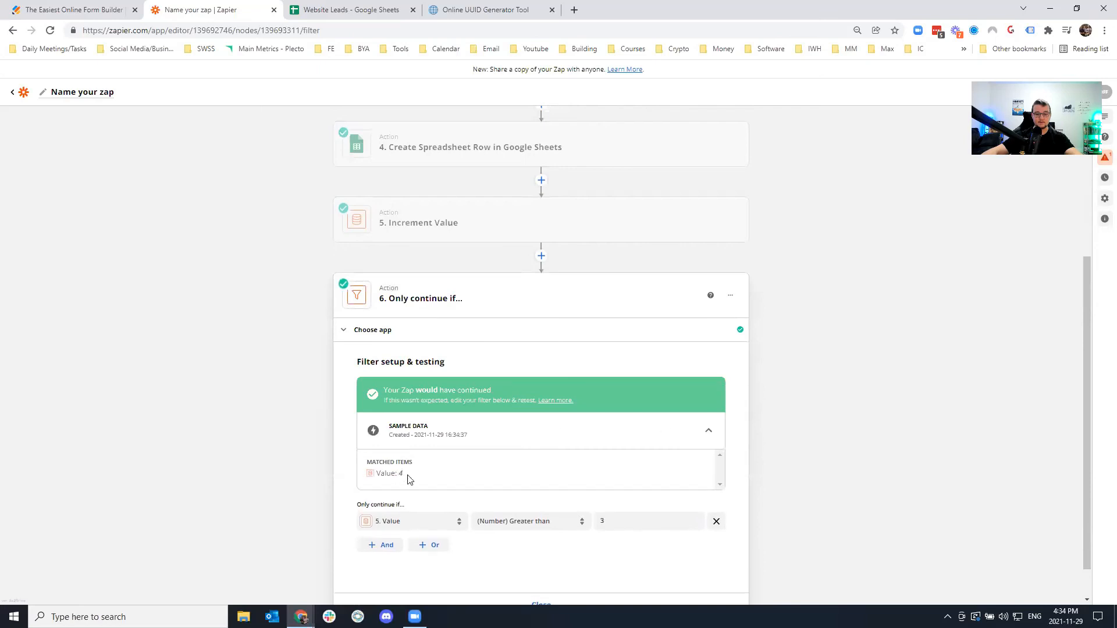
scroll(483, 558, "down", 1)
left_click(540, 569)
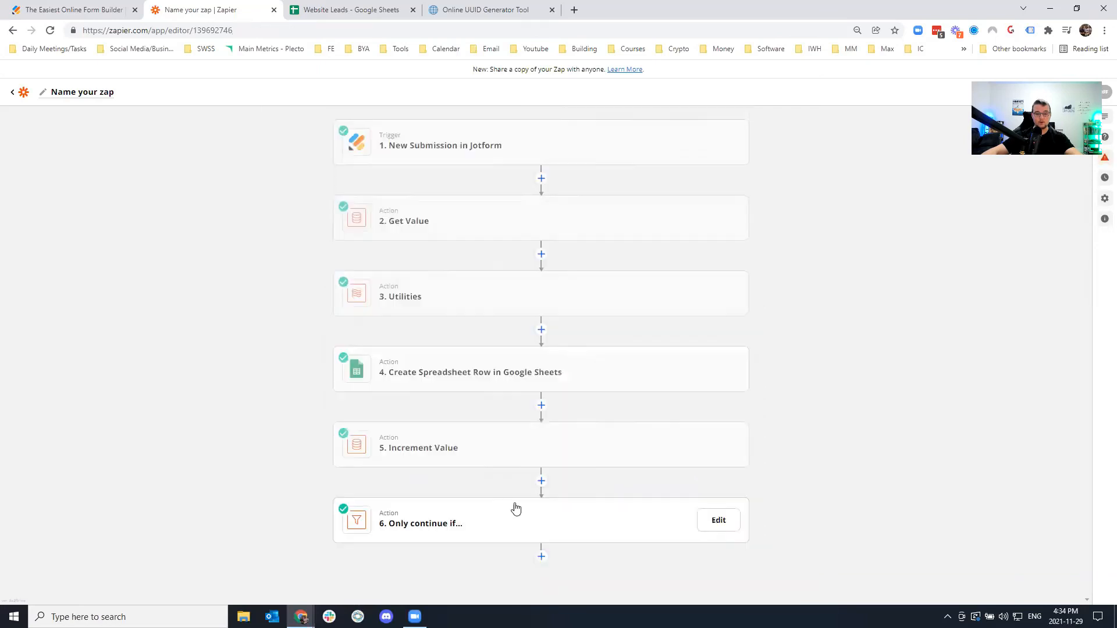
Add a Storage by Zapier action after the filter with Set Value as its action event.
left_click(541, 556)
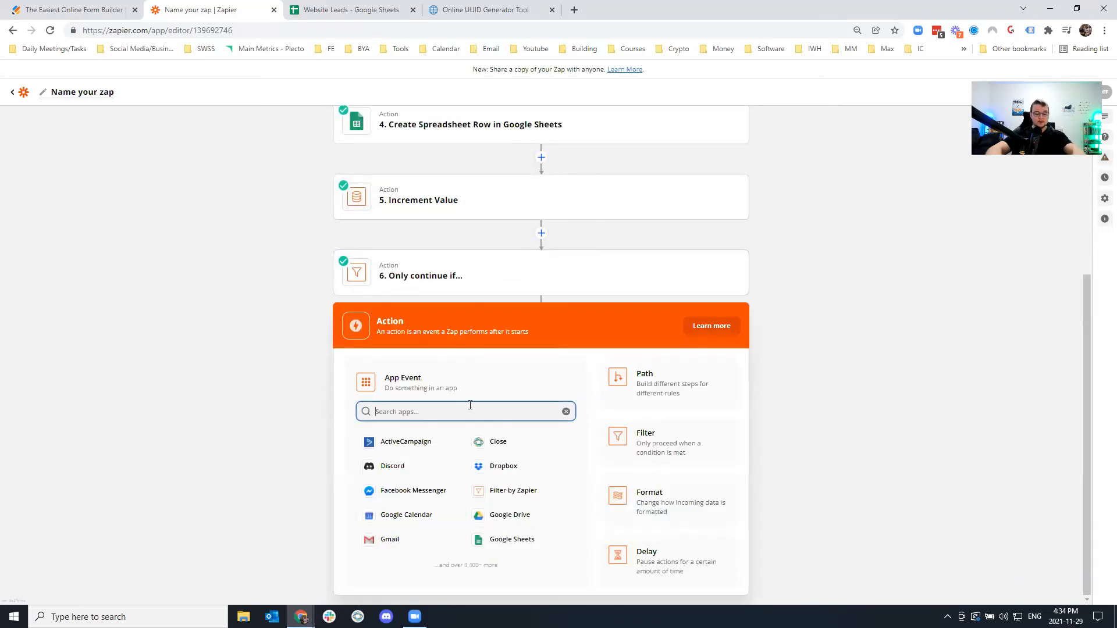
type("sto")
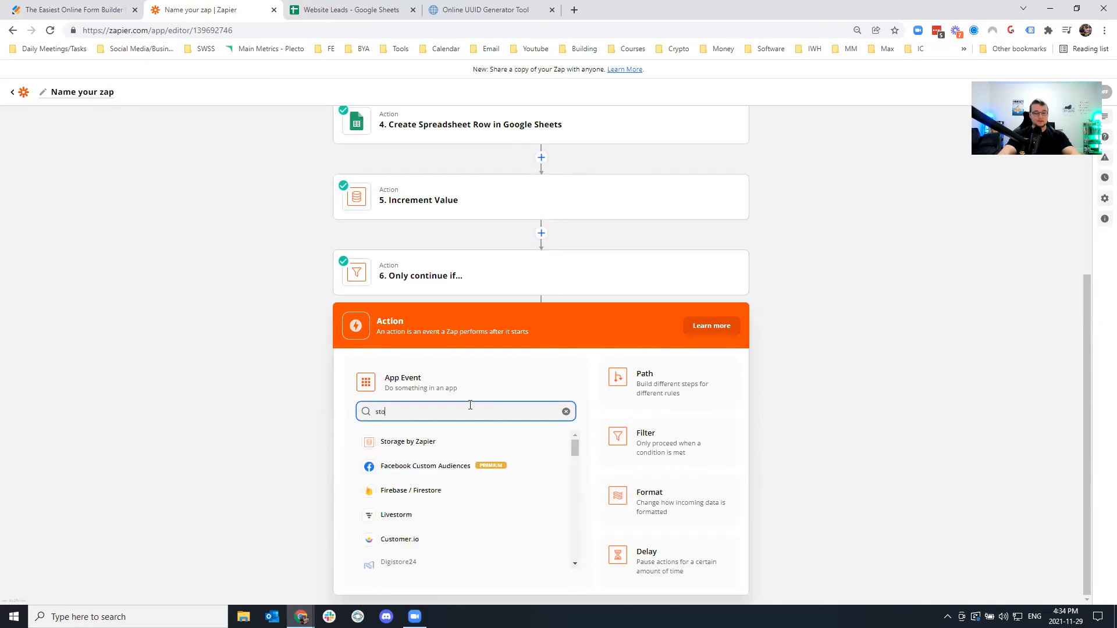
left_click(395, 452)
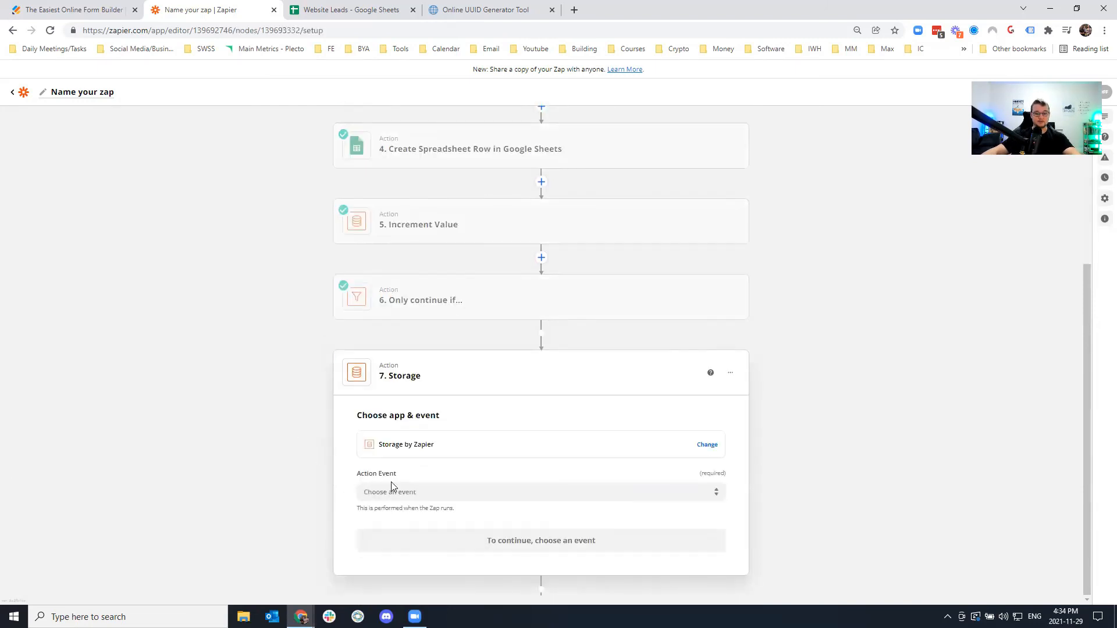
left_click(391, 491)
left_click(409, 507)
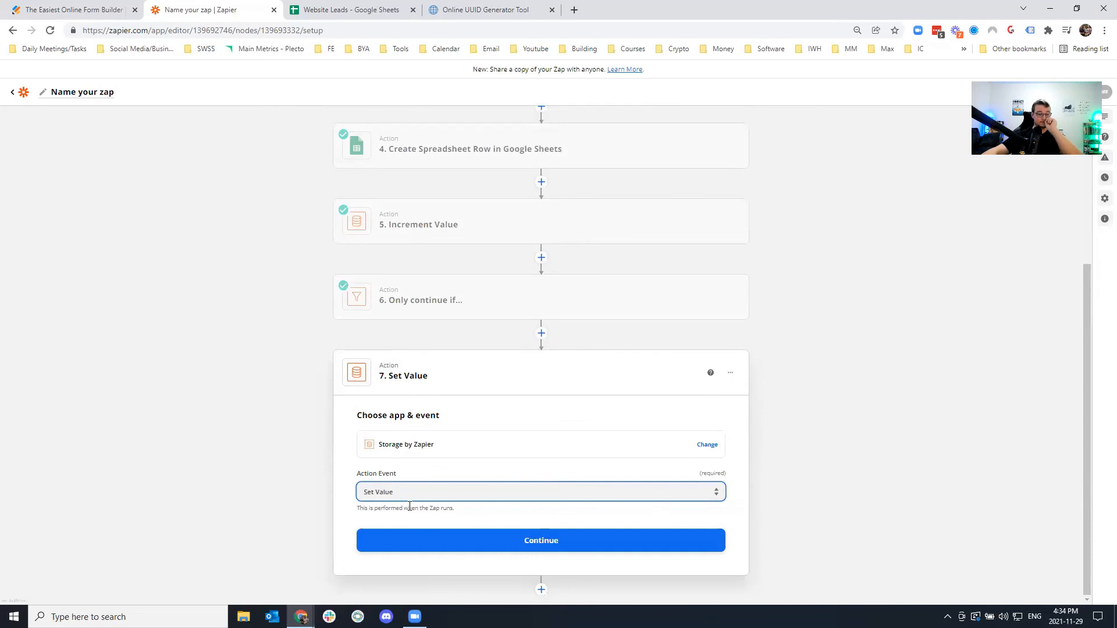
left_click(487, 540)
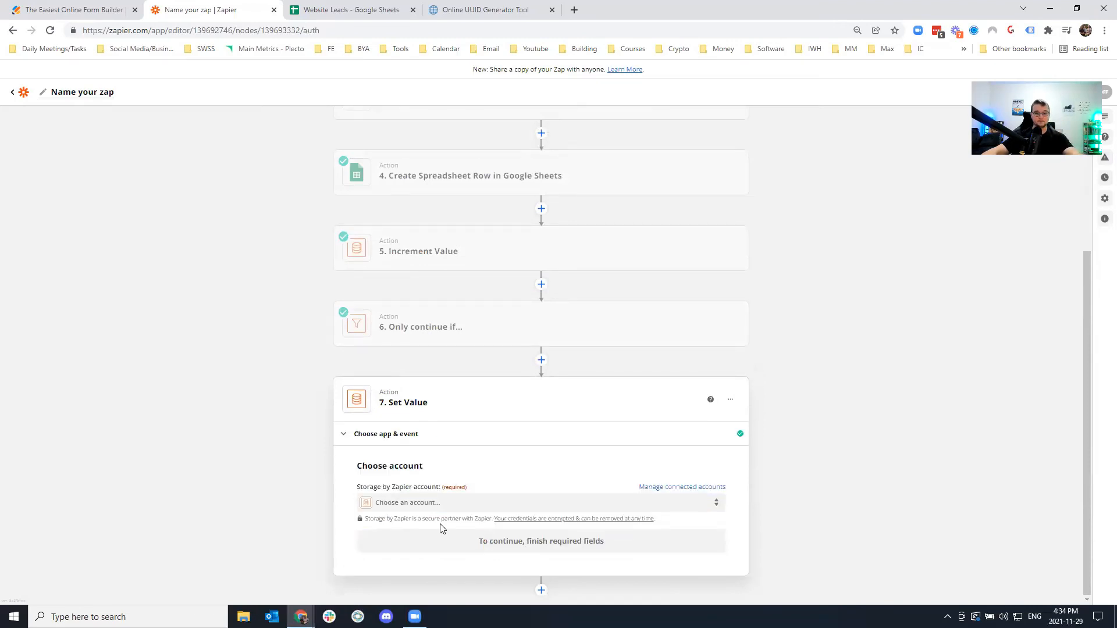
Connect the Set Value action to the Storage by Zapier #3 account and continue to its setup.
left_click(437, 504)
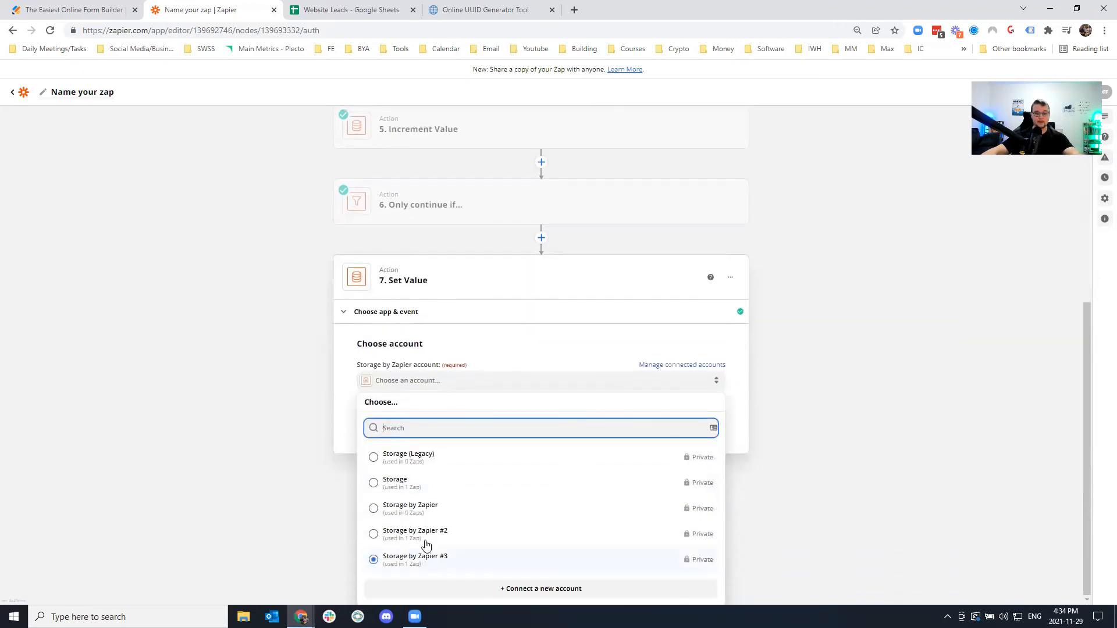
left_click(425, 549)
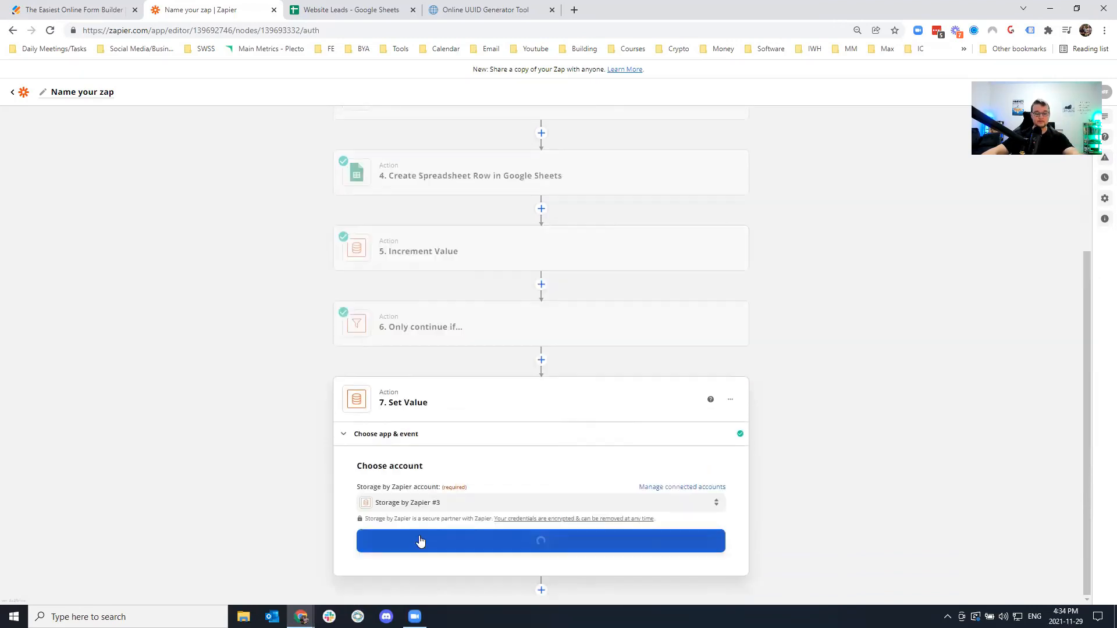
left_click(453, 549)
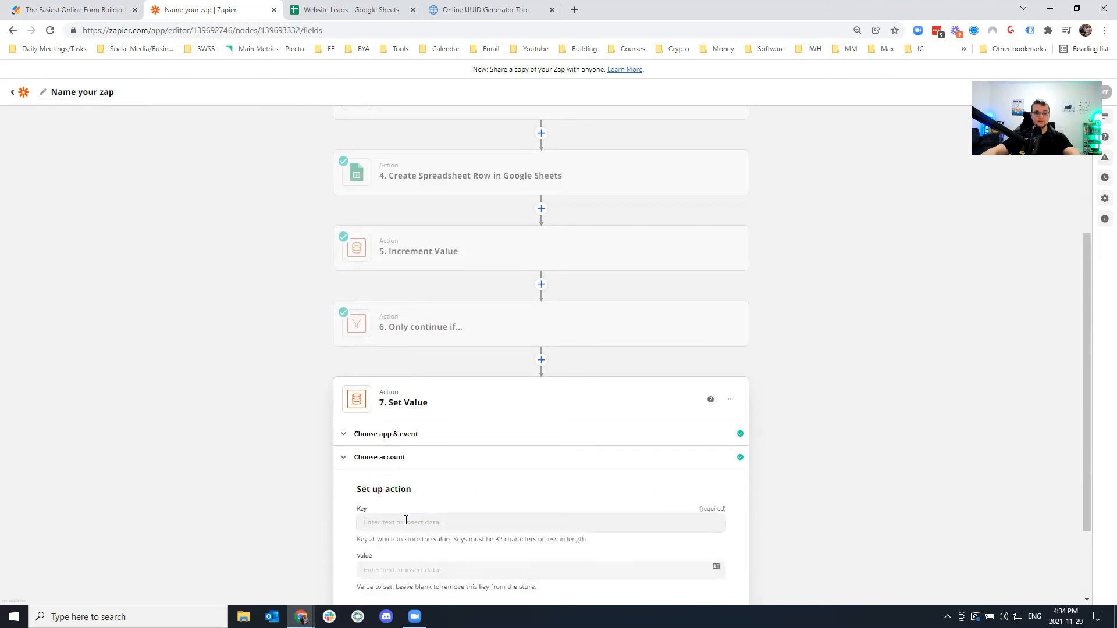
Configure the Set Value action with the key roundrobin2 and the value 1, and continue to its test.
left_click(406, 521)
type("roundrobin")
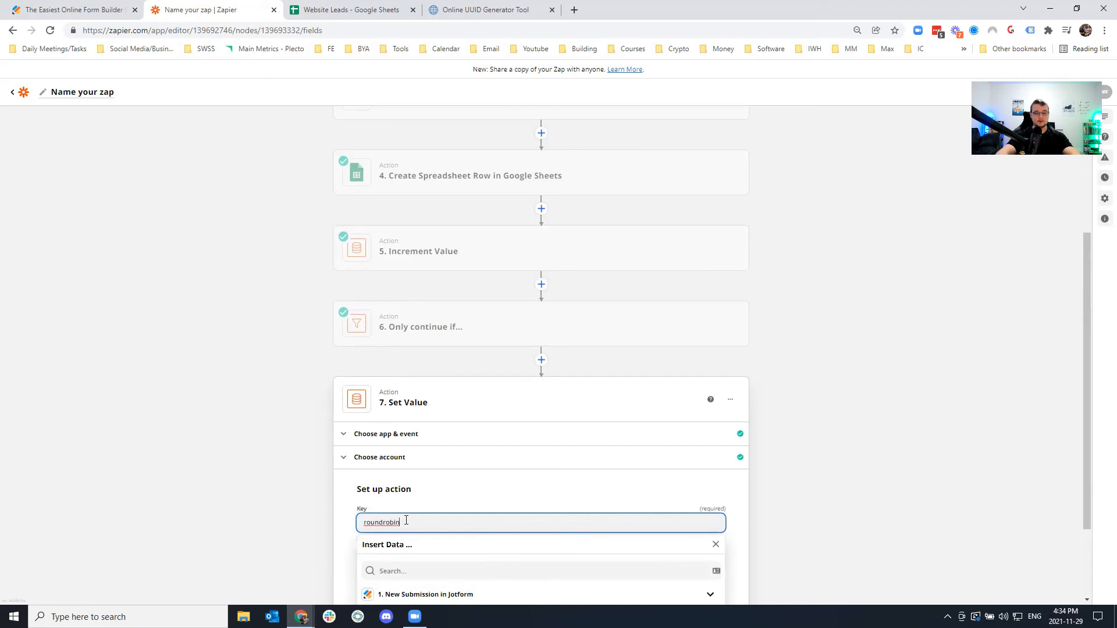
type("2")
left_click(233, 496)
scroll(252, 494, "down", 2)
key("Tab")
type("1")
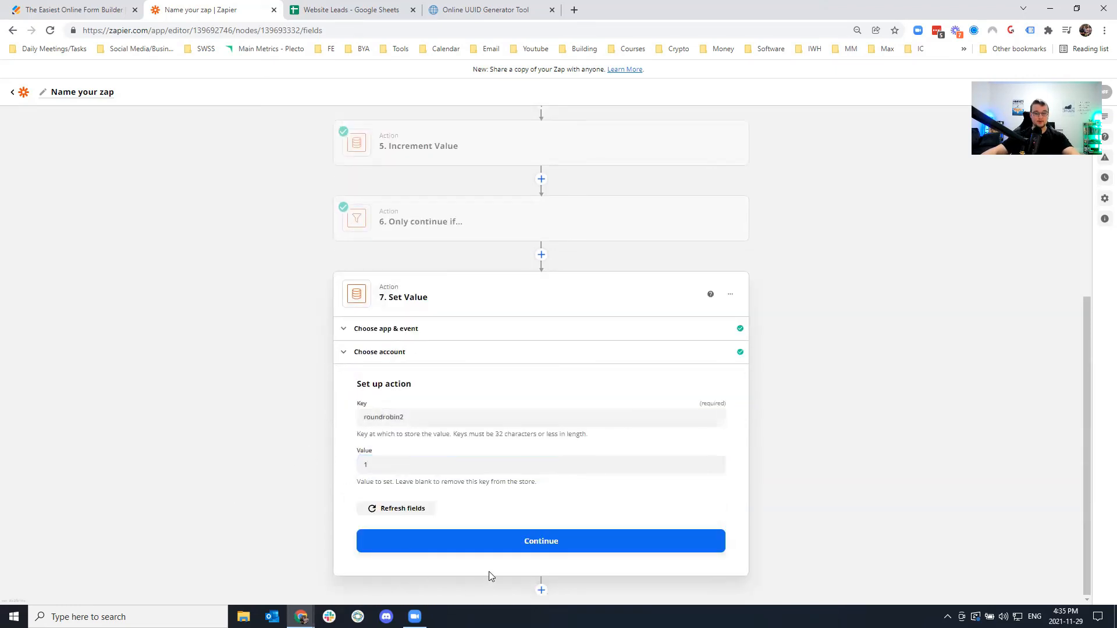
left_click(487, 548)
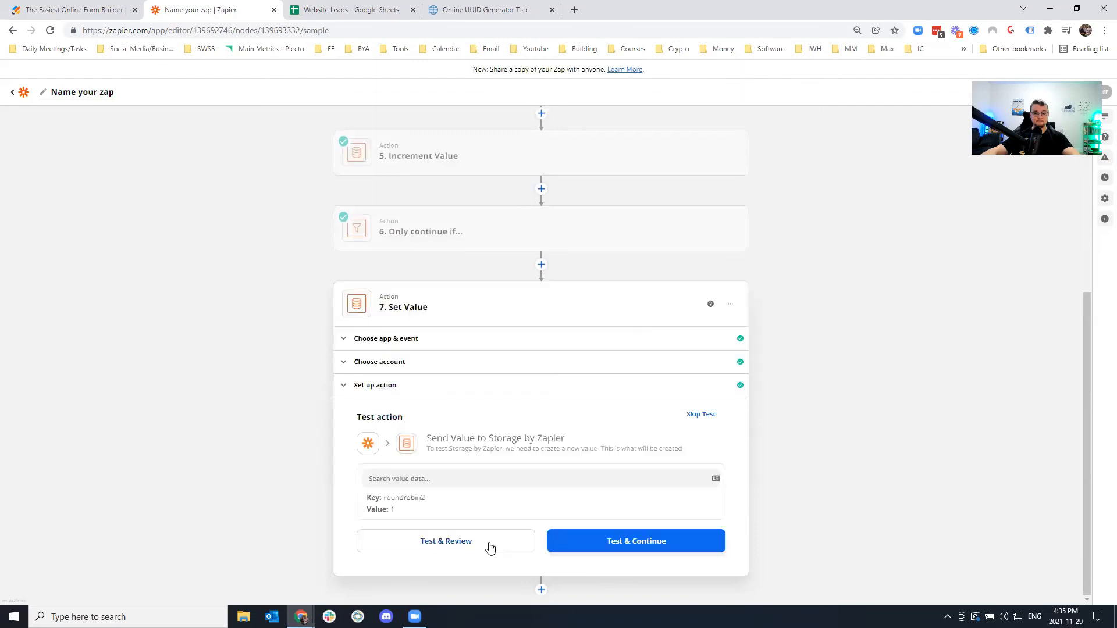
Test the Set Value action to reset the stored counter, and close the action.
left_click(463, 545)
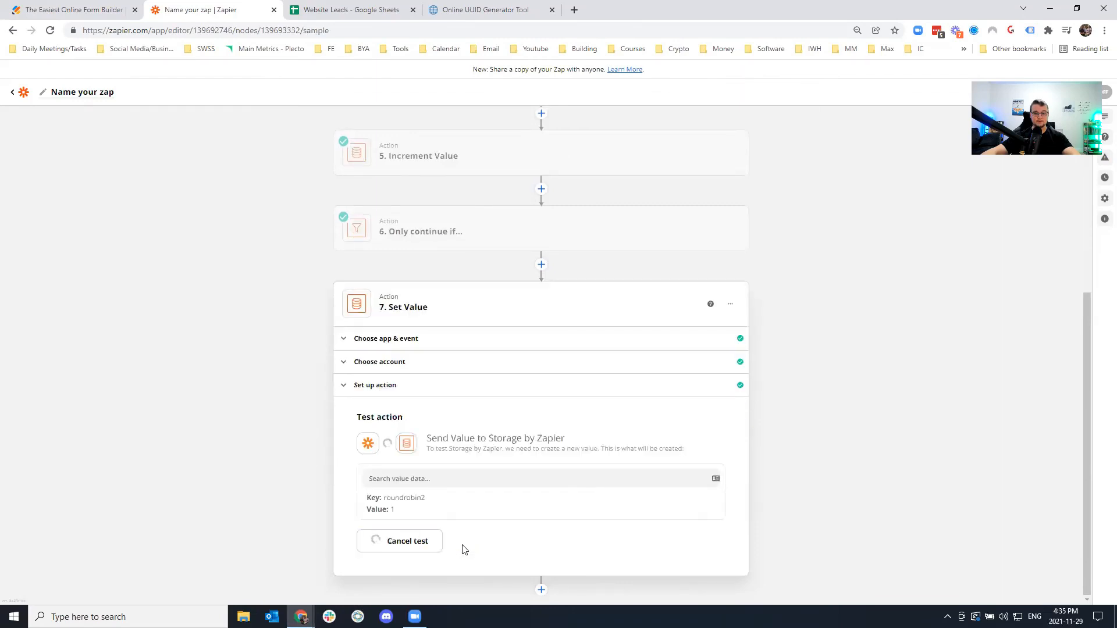
scroll(471, 561, "down", 1)
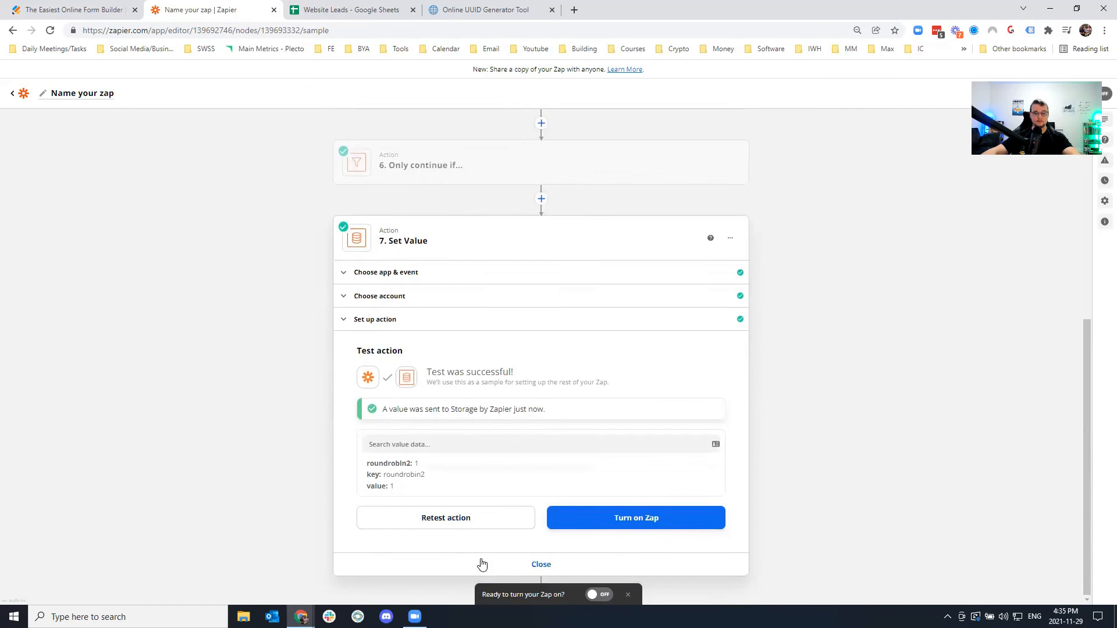
left_click(481, 564)
Retest the Get Value action to fetch the reset counter, and close it.
left_click(402, 230)
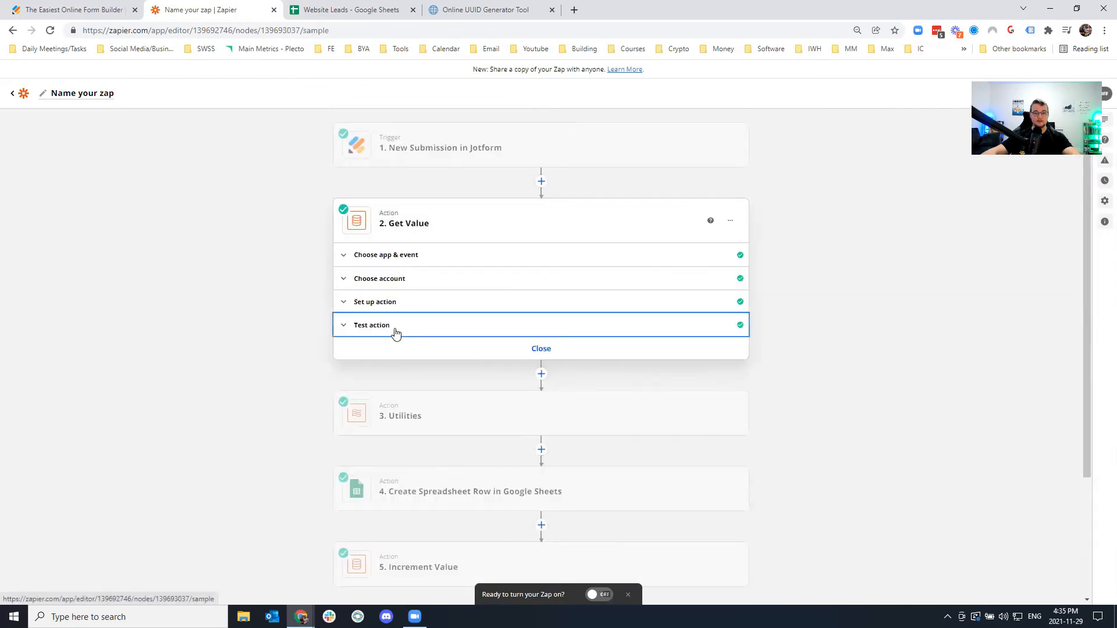
left_click(399, 327)
left_click(450, 517)
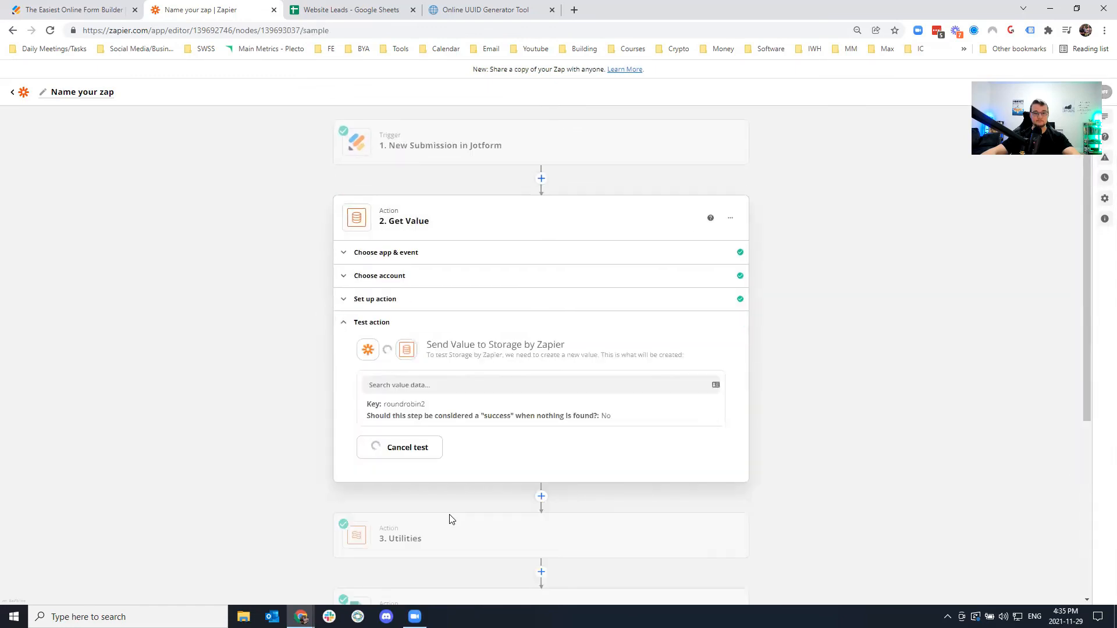
left_click(547, 560)
Retest the Utilities lookup with the refreshed counter value and close the action.
left_click(418, 297)
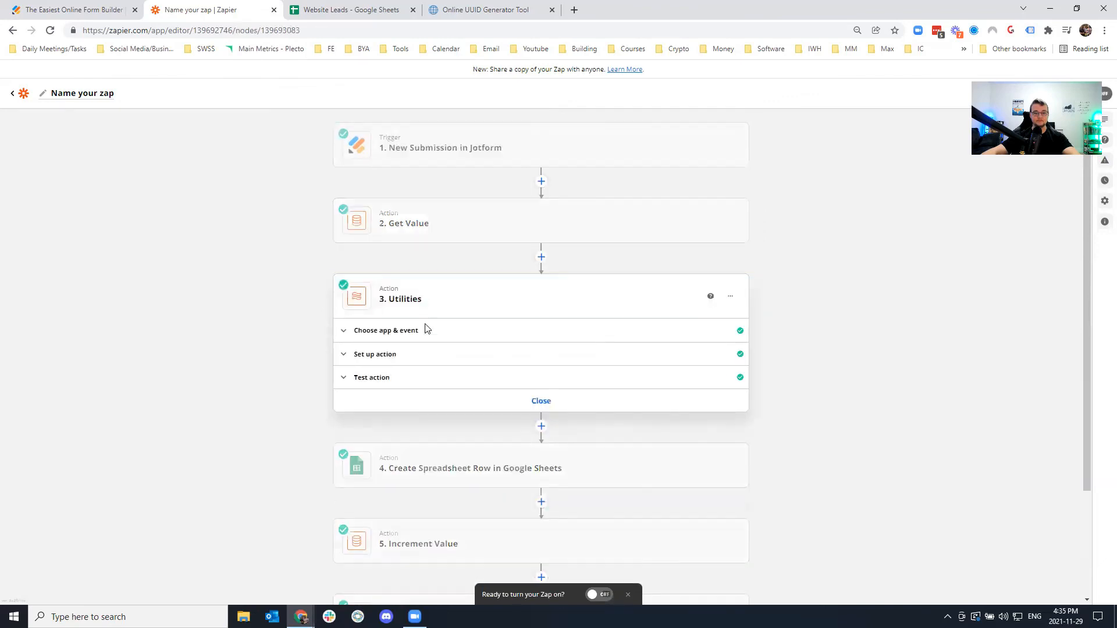
left_click(400, 384)
left_click(448, 522)
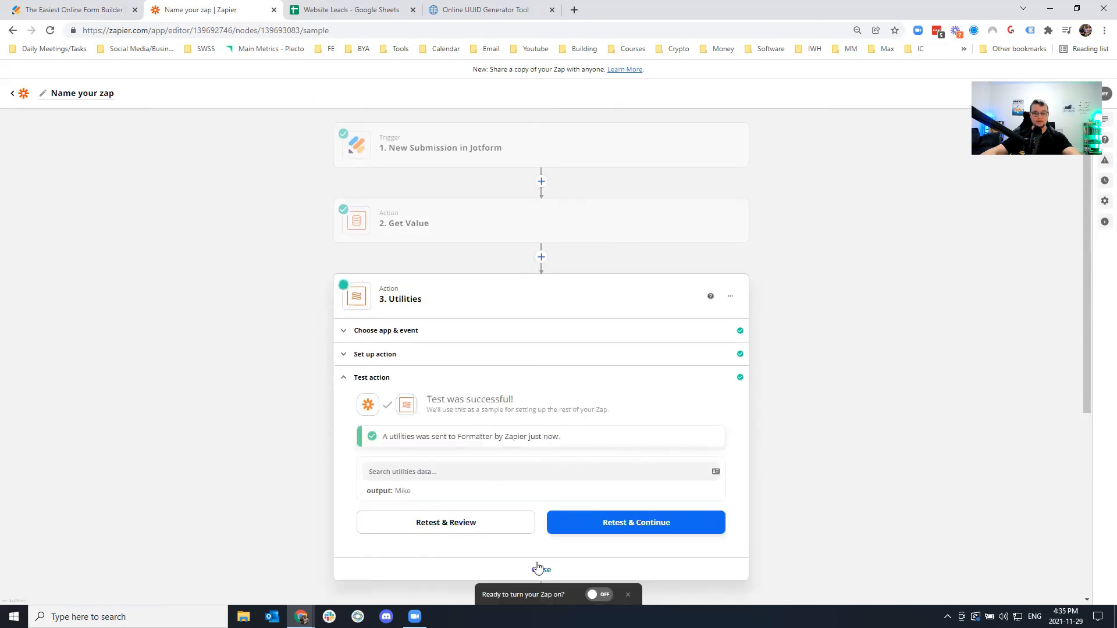
left_click(541, 568)
Retest Create Spreadsheet Row, check the new row's Rep/Assigned To cell in the Website Leads sheet, and return to Zapier.
left_click(406, 372)
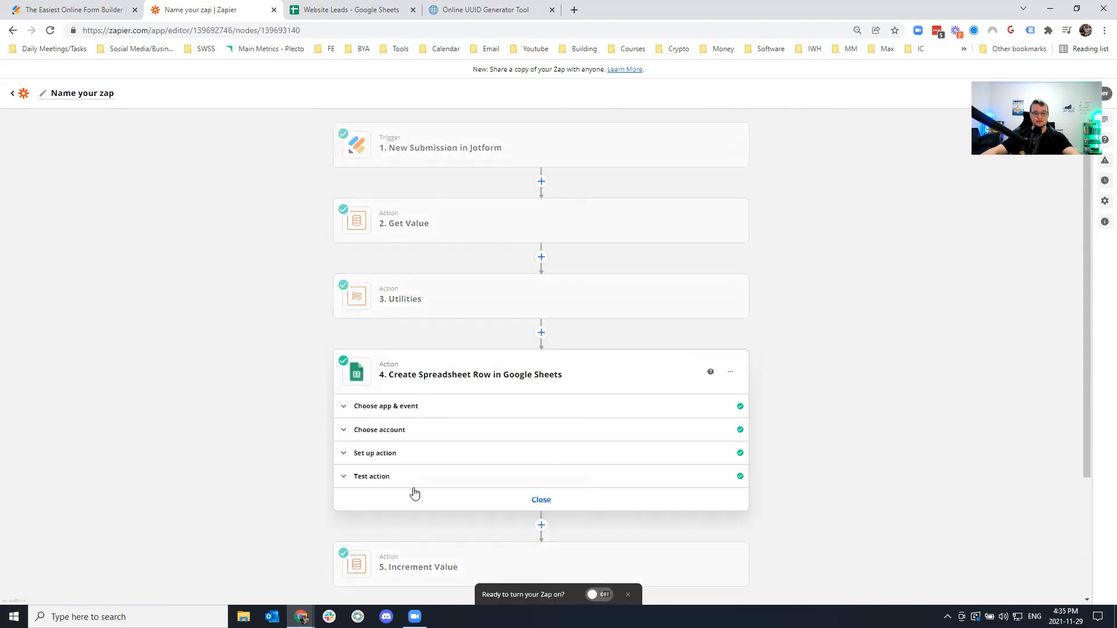
left_click(393, 474)
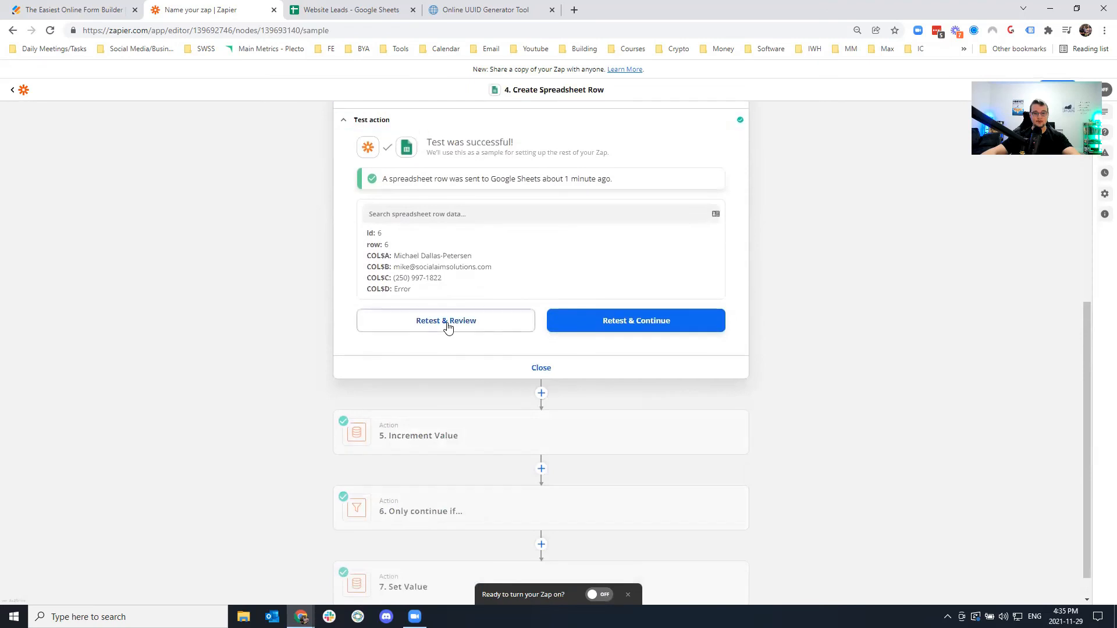
left_click(448, 323)
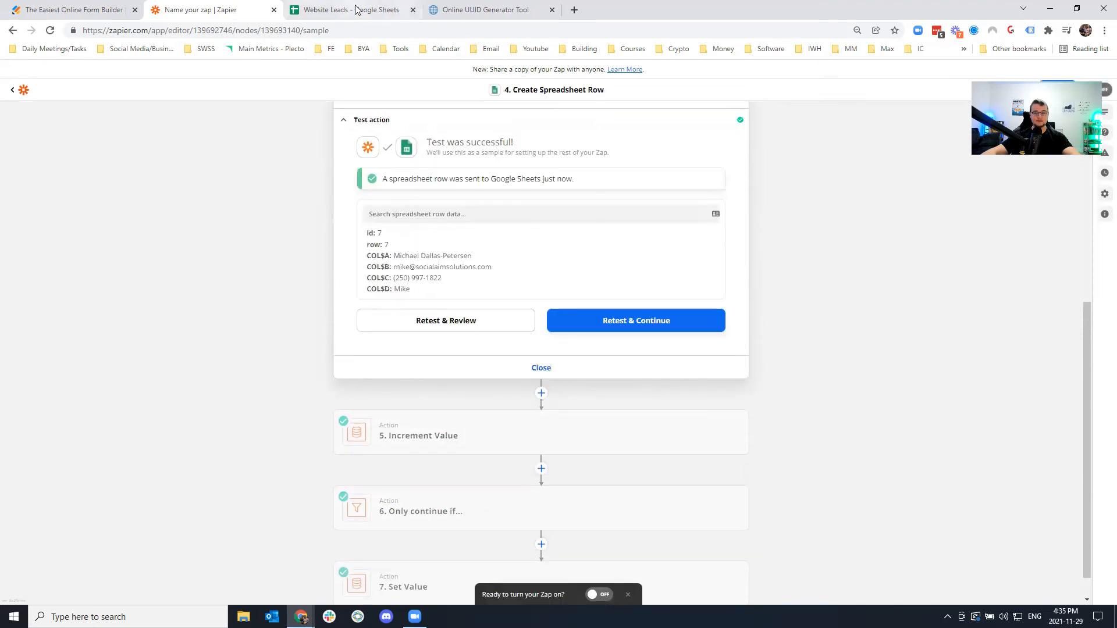
left_click(349, 10)
left_click(360, 231)
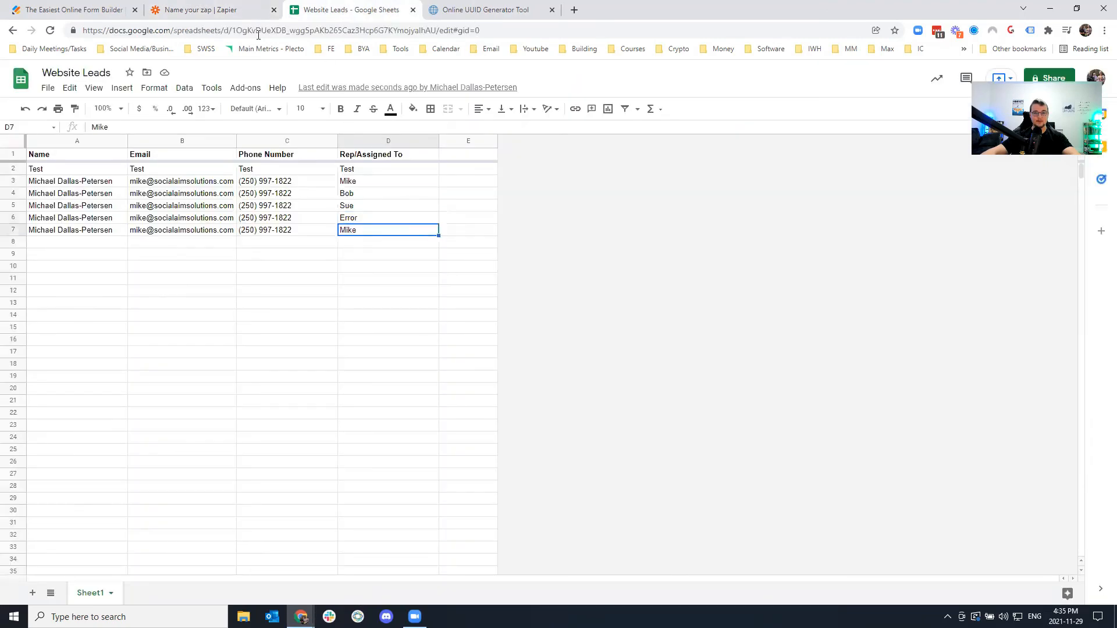
left_click(201, 10)
Retest the Increment Value action to increase the roundrobin2 counter by 1, and close the action.
scroll(408, 360, "down", 1)
left_click(438, 407)
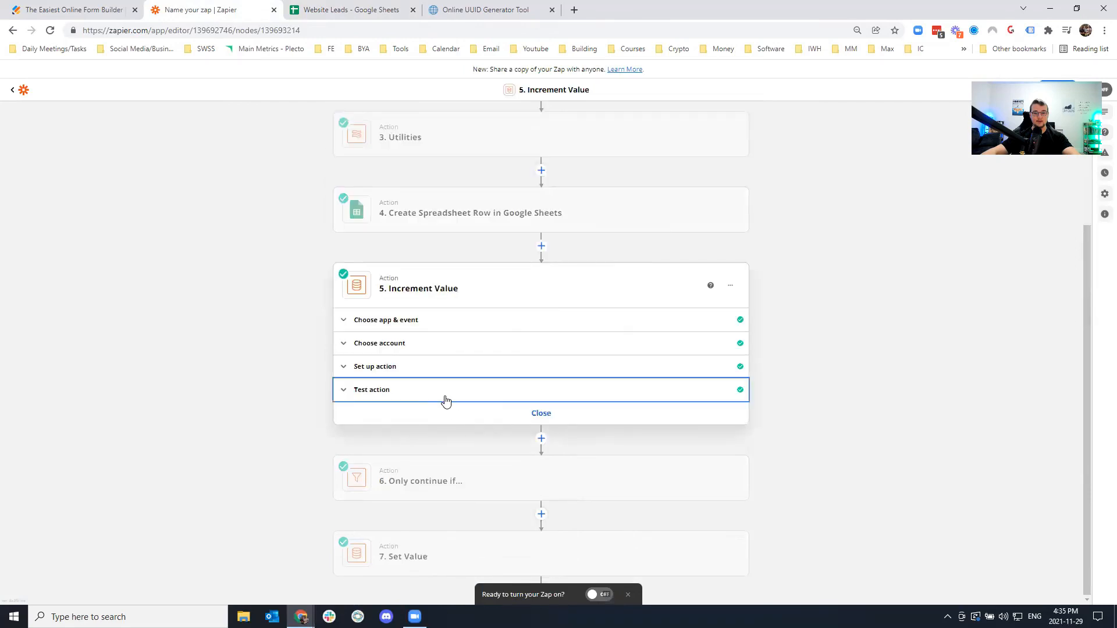
left_click(443, 396)
left_click(448, 560)
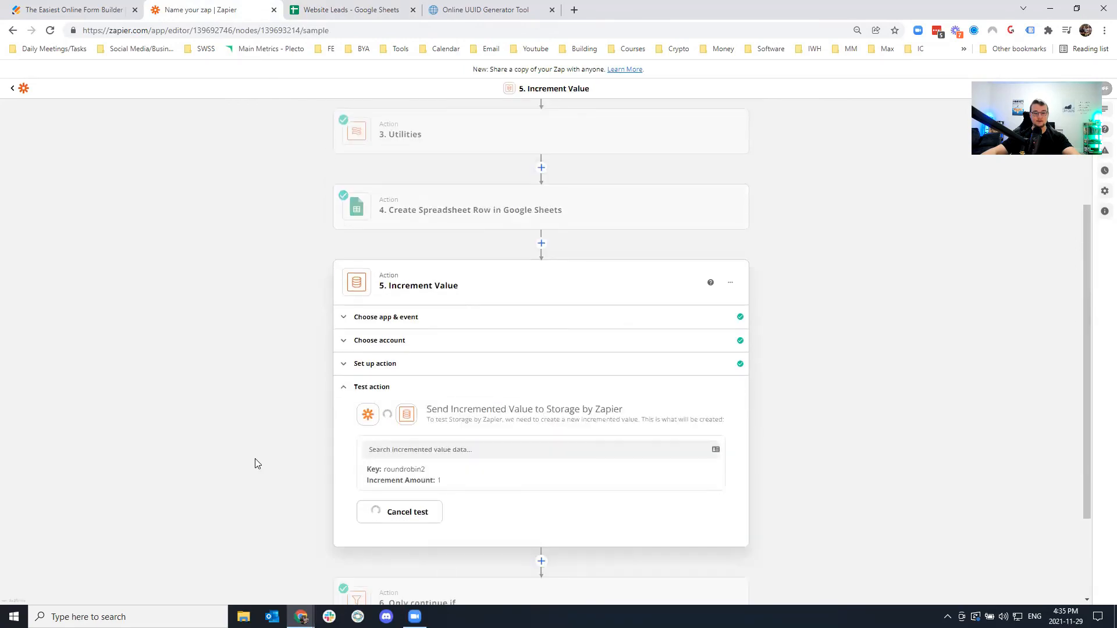
scroll(372, 471, "down", 3)
left_click(544, 420)
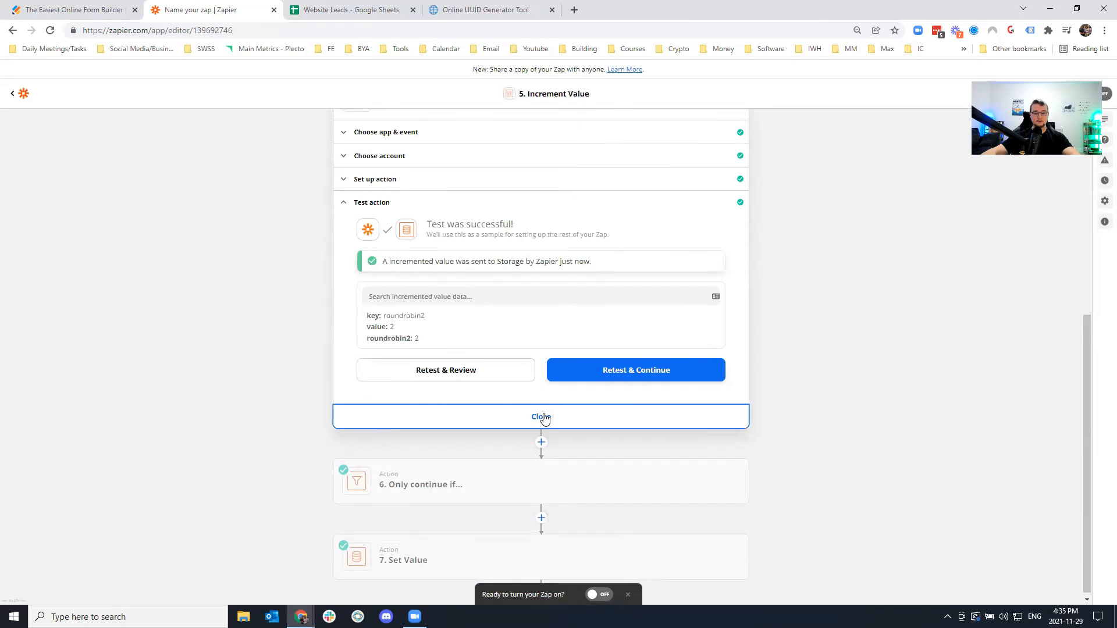
Examine the Only continue if filter's sample data against its greater than 3 condition, and close the filter.
left_click(437, 488)
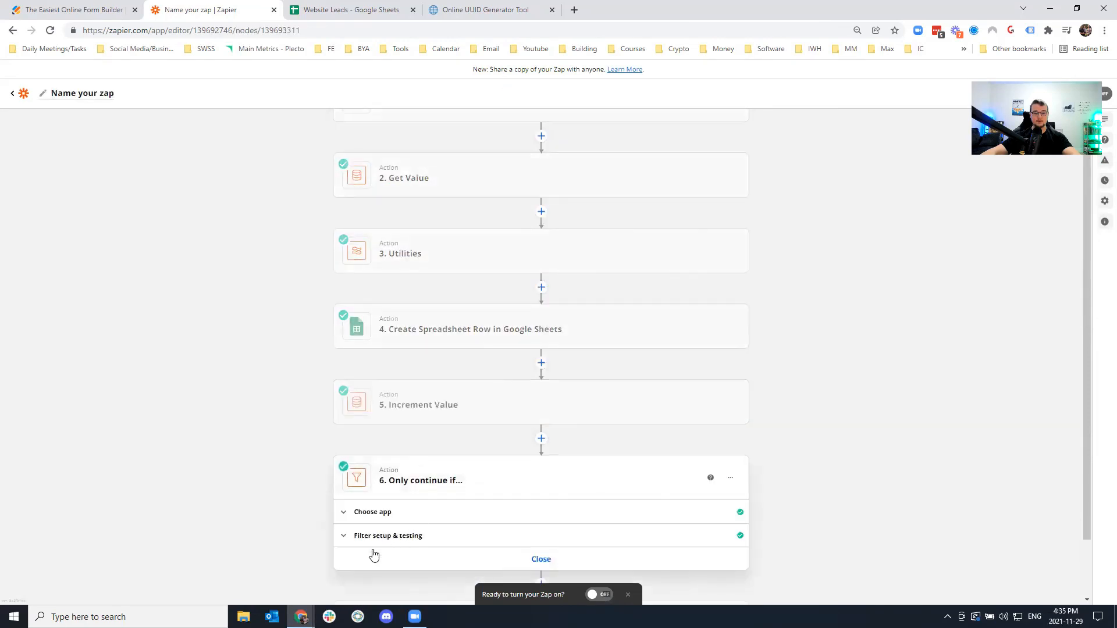
left_click(389, 475)
left_click(382, 532)
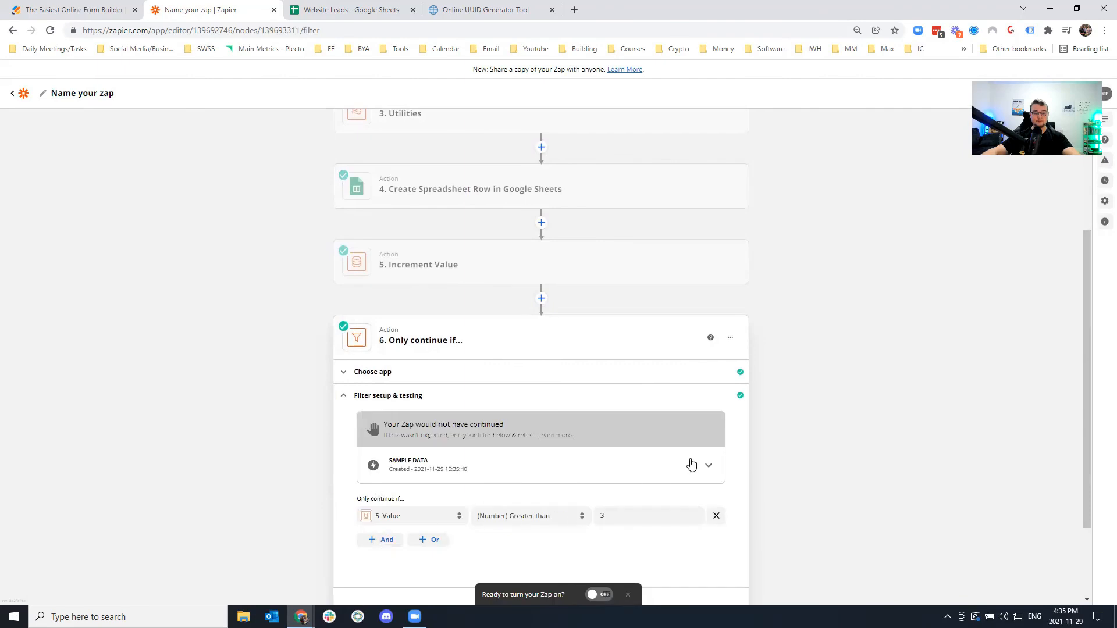
left_click(691, 464)
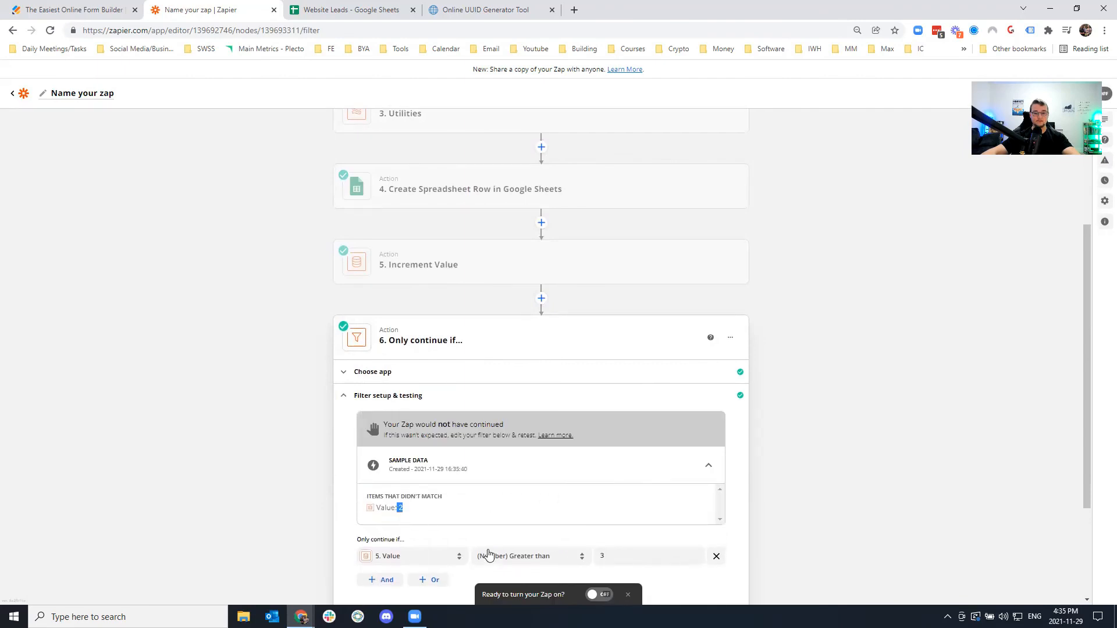
scroll(488, 555, "down", 3)
left_click(541, 489)
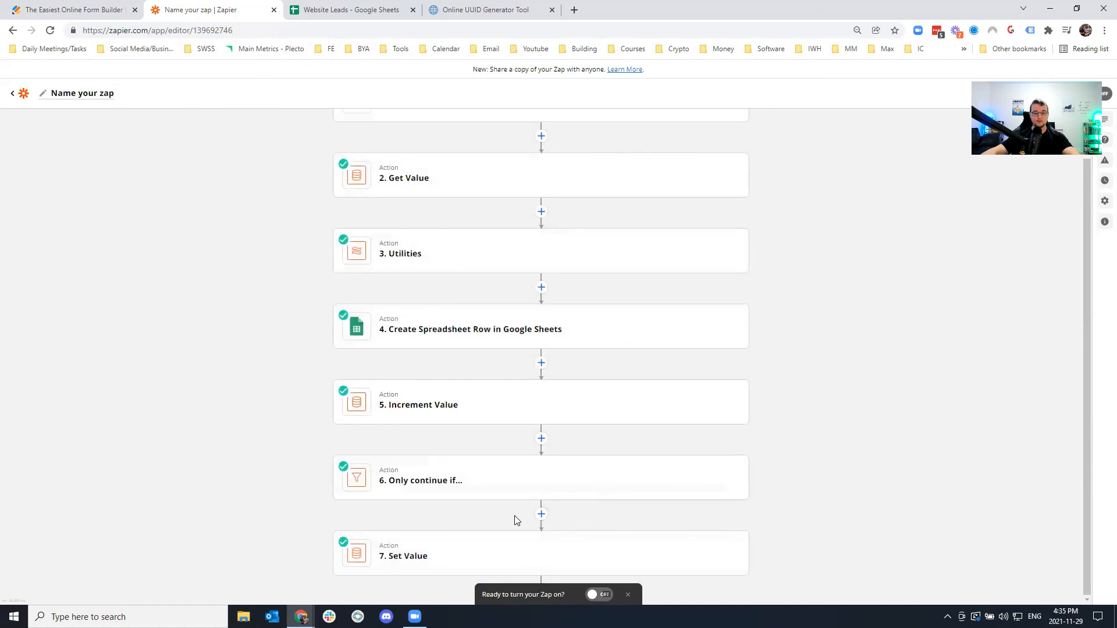
scroll(484, 501, "up", 1)
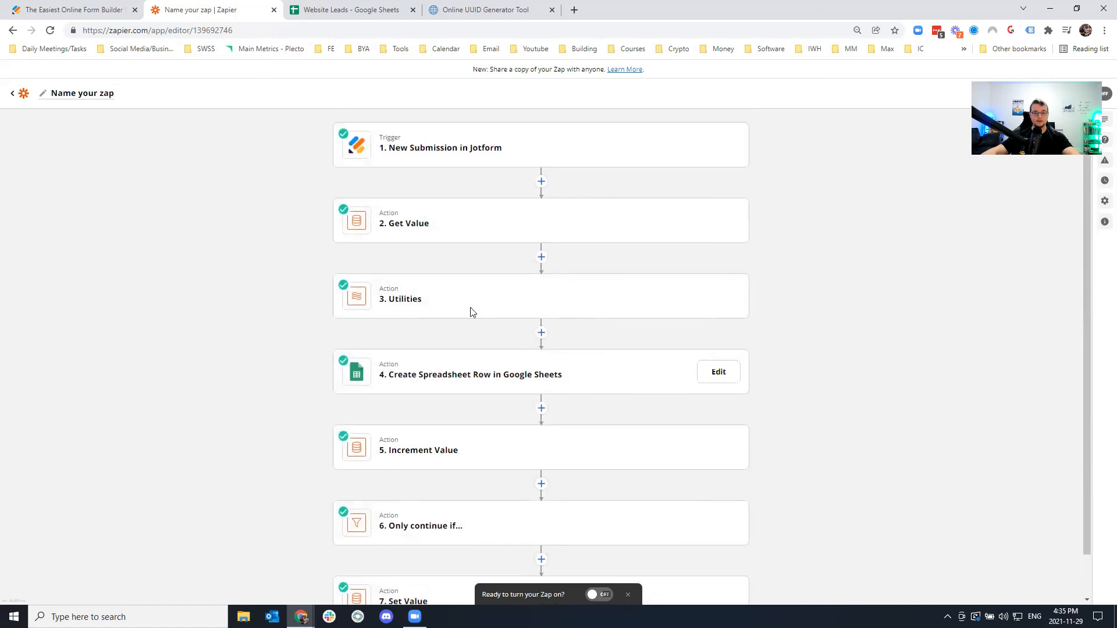
Switch to the Website Leads sheet and review the Rep/Assigned To rotation across the lead rows, A3:D7.
left_click(344, 10)
left_click(373, 186)
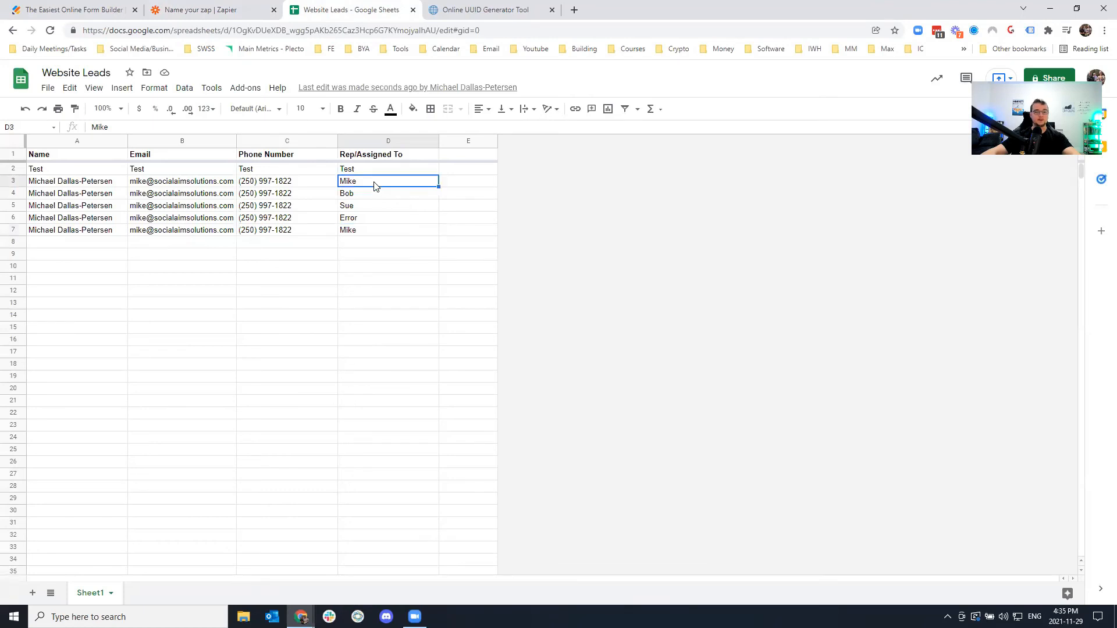
left_click(371, 197)
left_click(372, 207)
left_click(367, 182)
left_click(365, 194)
left_click(367, 214)
left_click(364, 193)
left_click(373, 205)
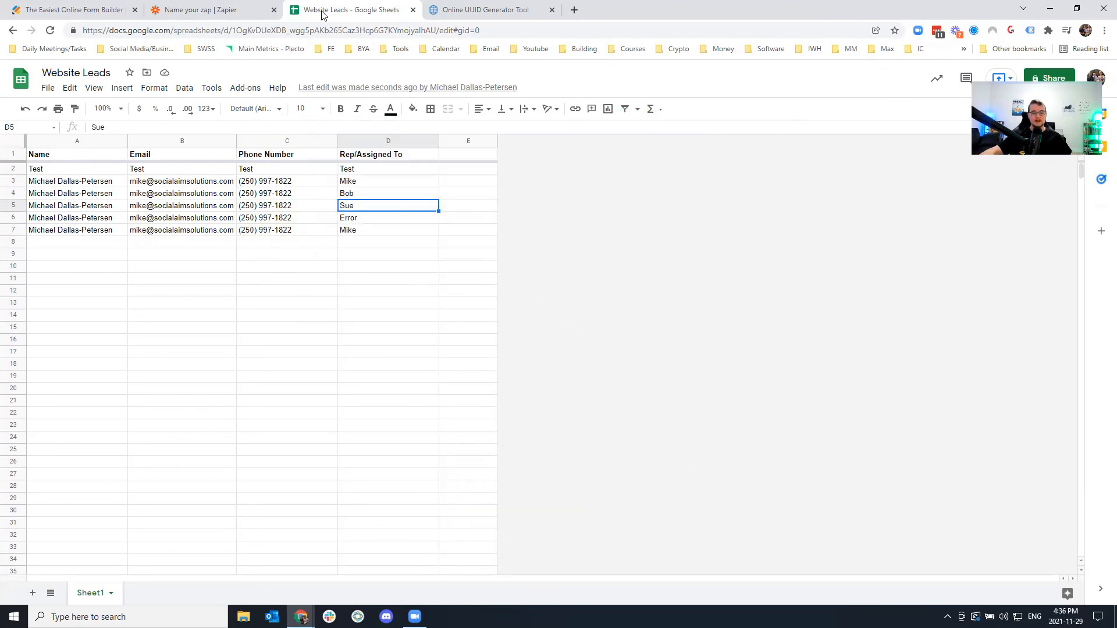
left_click_drag(93, 185, 376, 232)
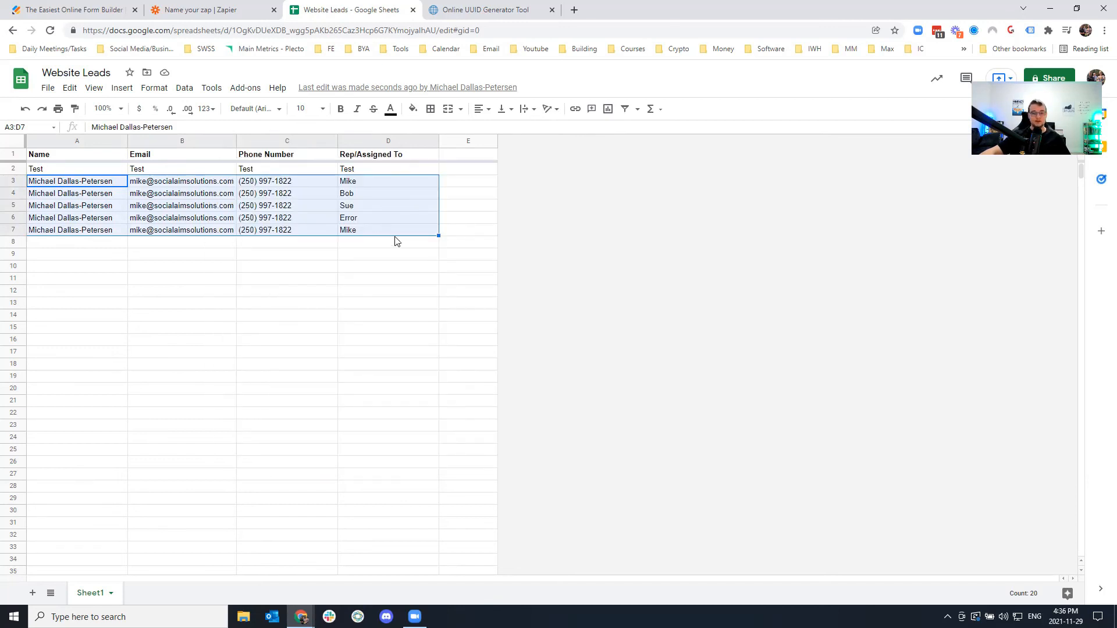
left_click(401, 266)
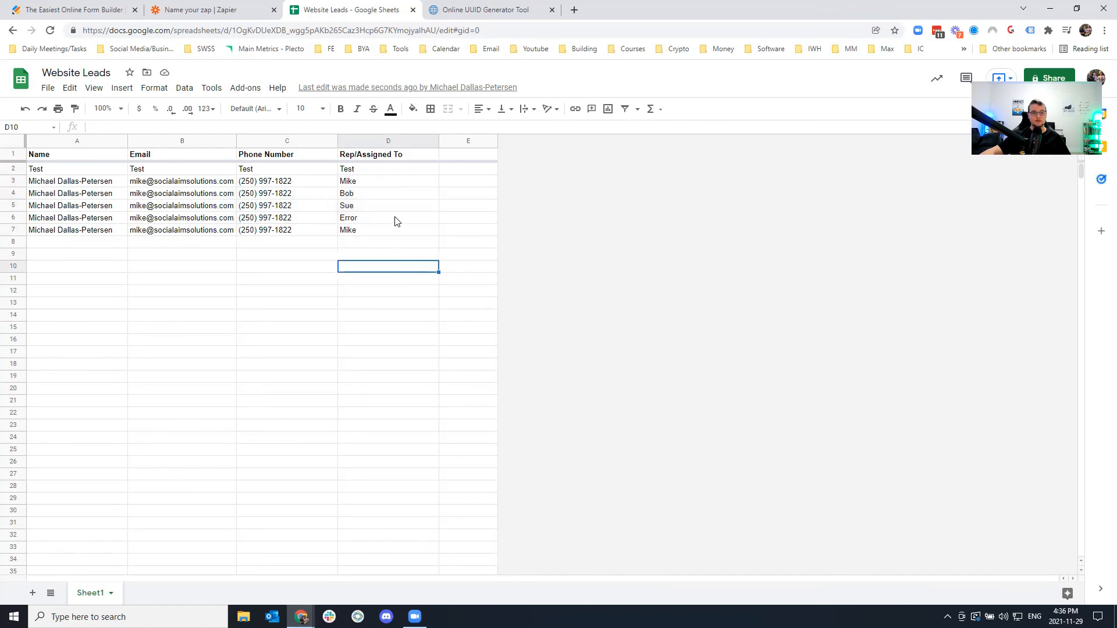